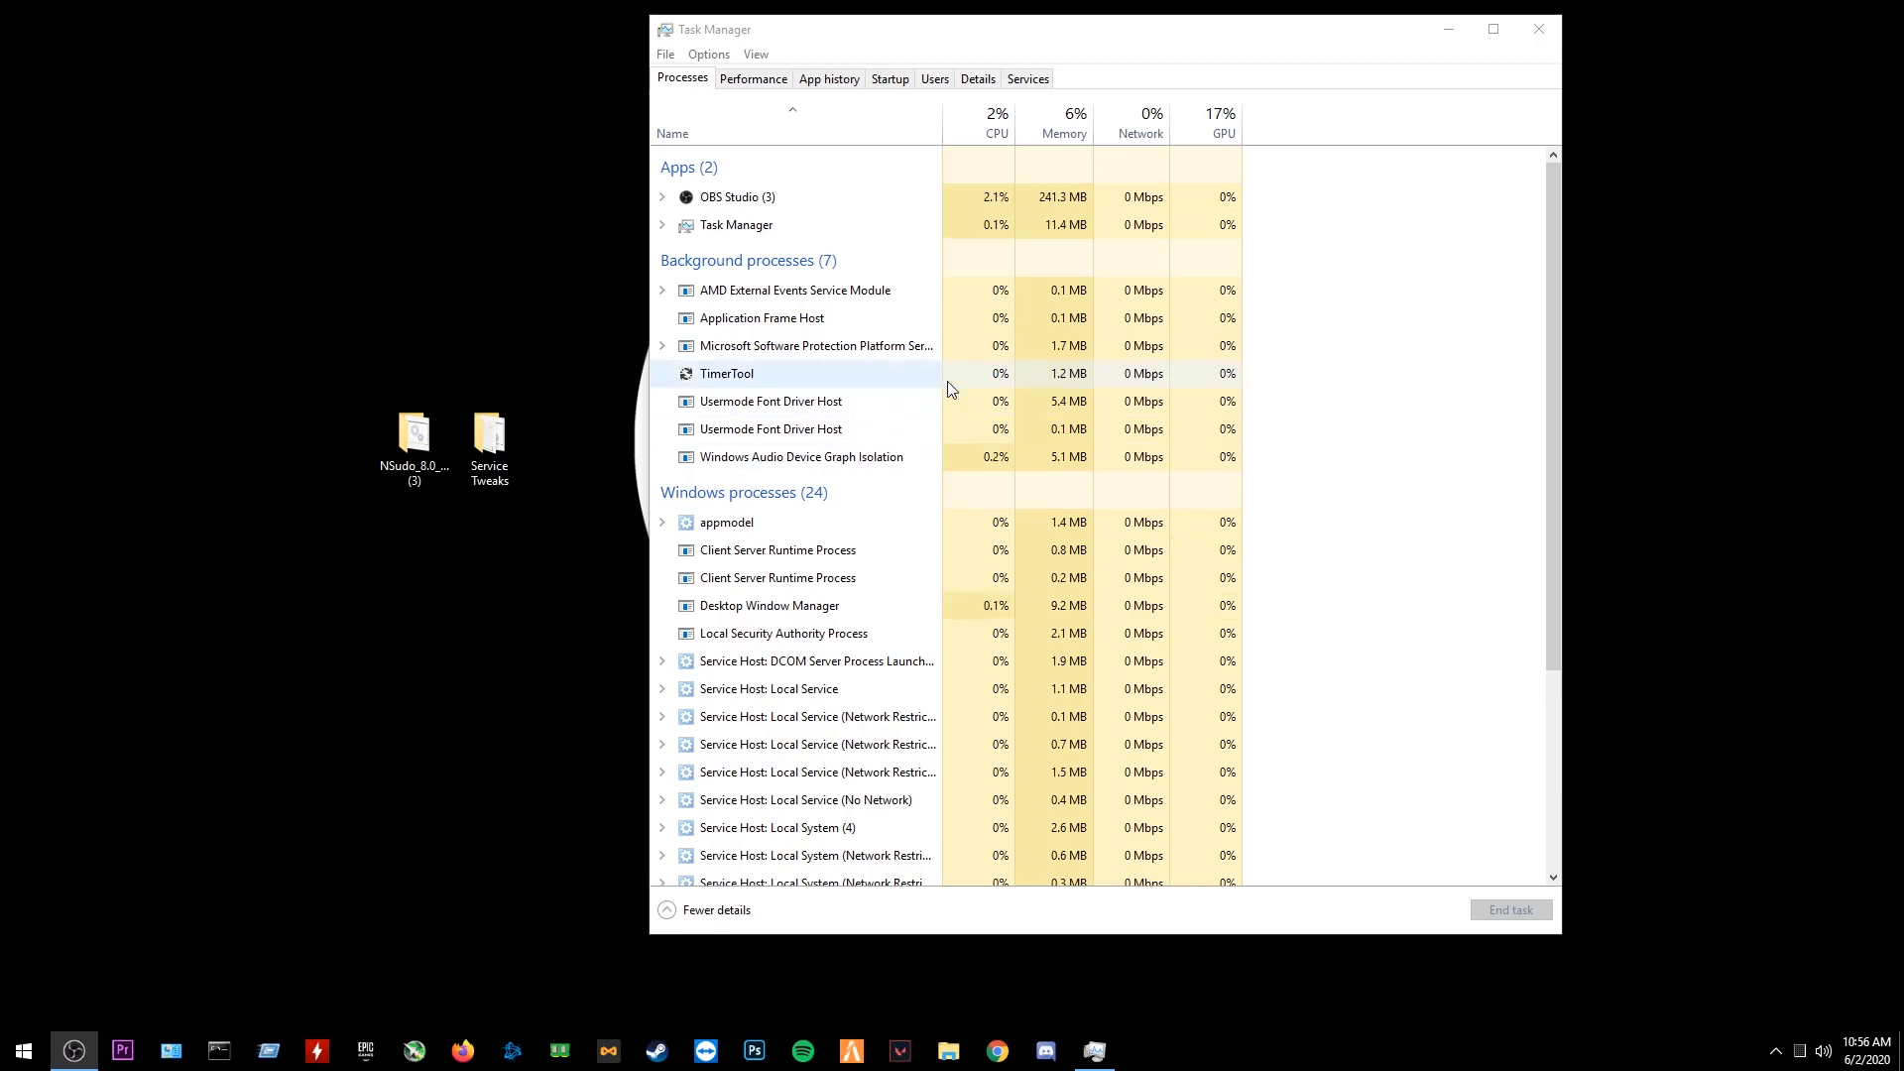
Review the Ethernet, disk, memory and CPU performance graphs in Task Manager, and return to the process list
left_click(752, 80)
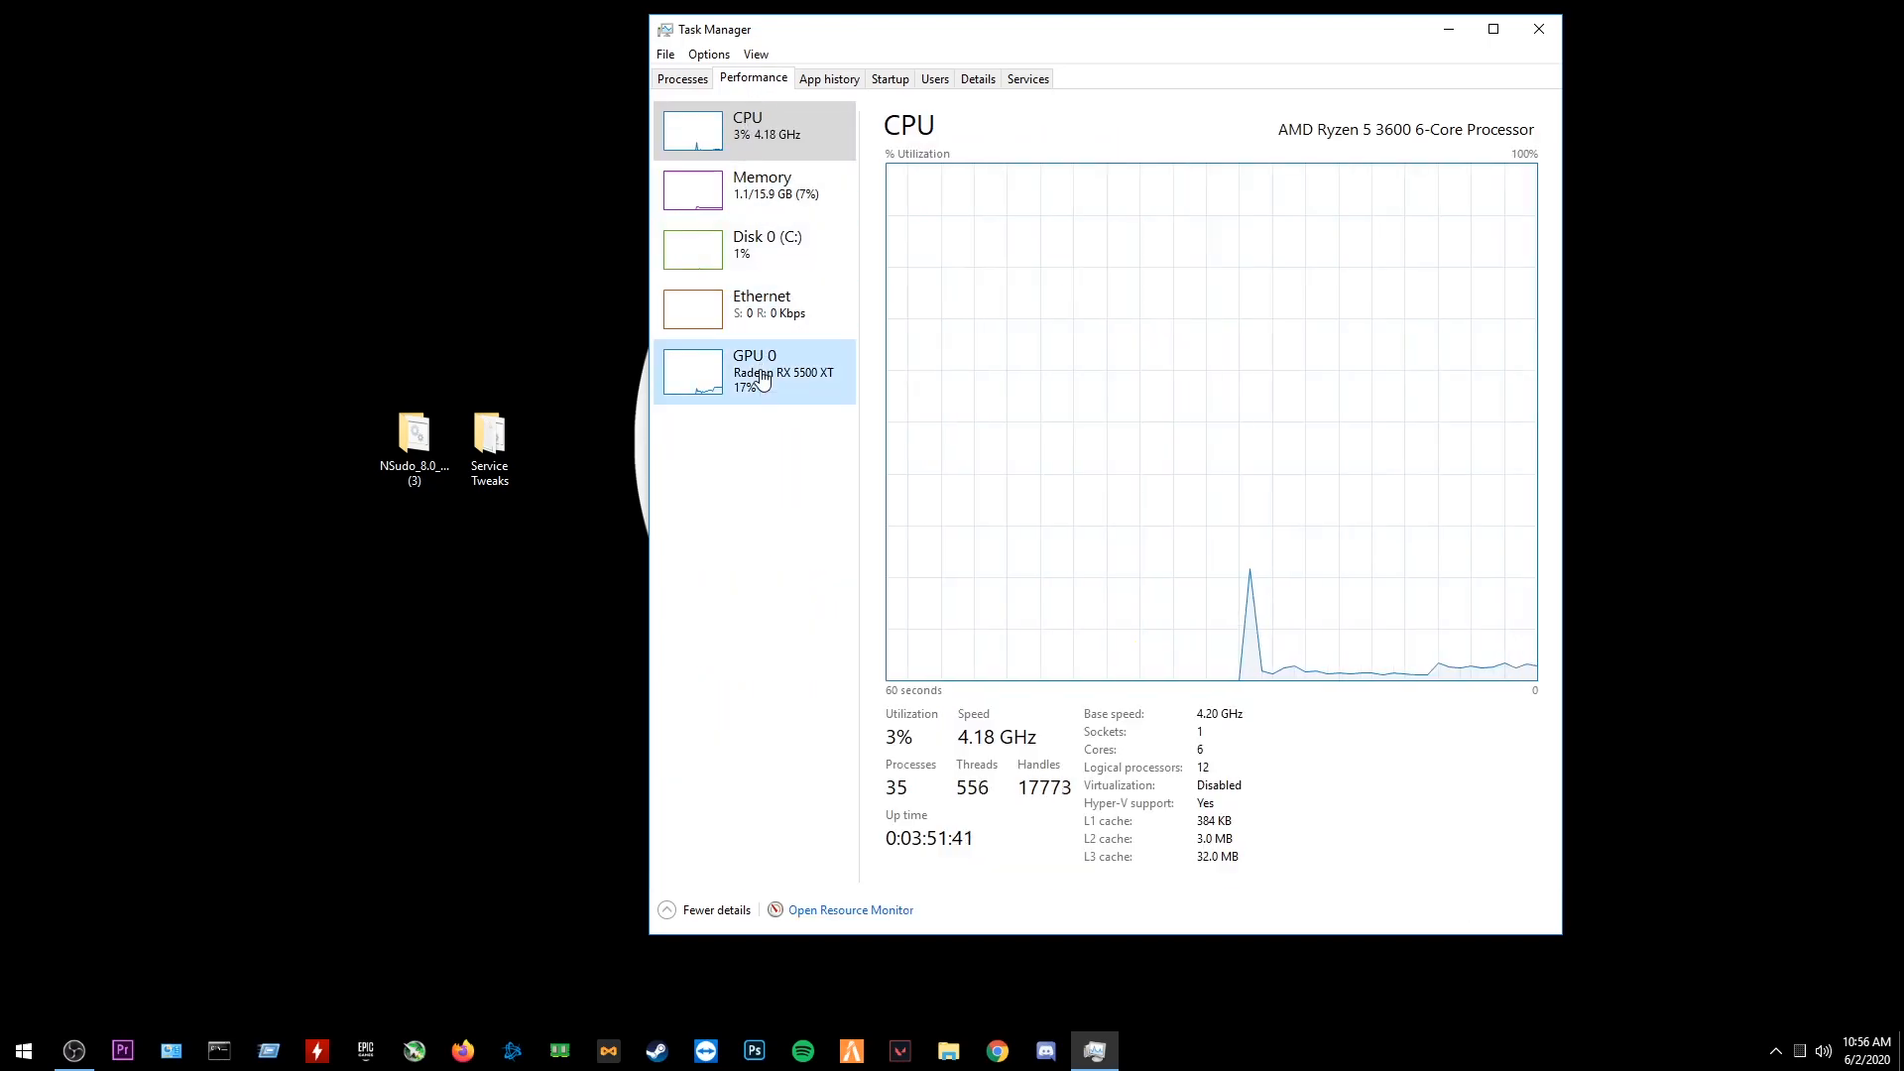
left_click(774, 312)
left_click(776, 242)
left_click(779, 185)
left_click(783, 121)
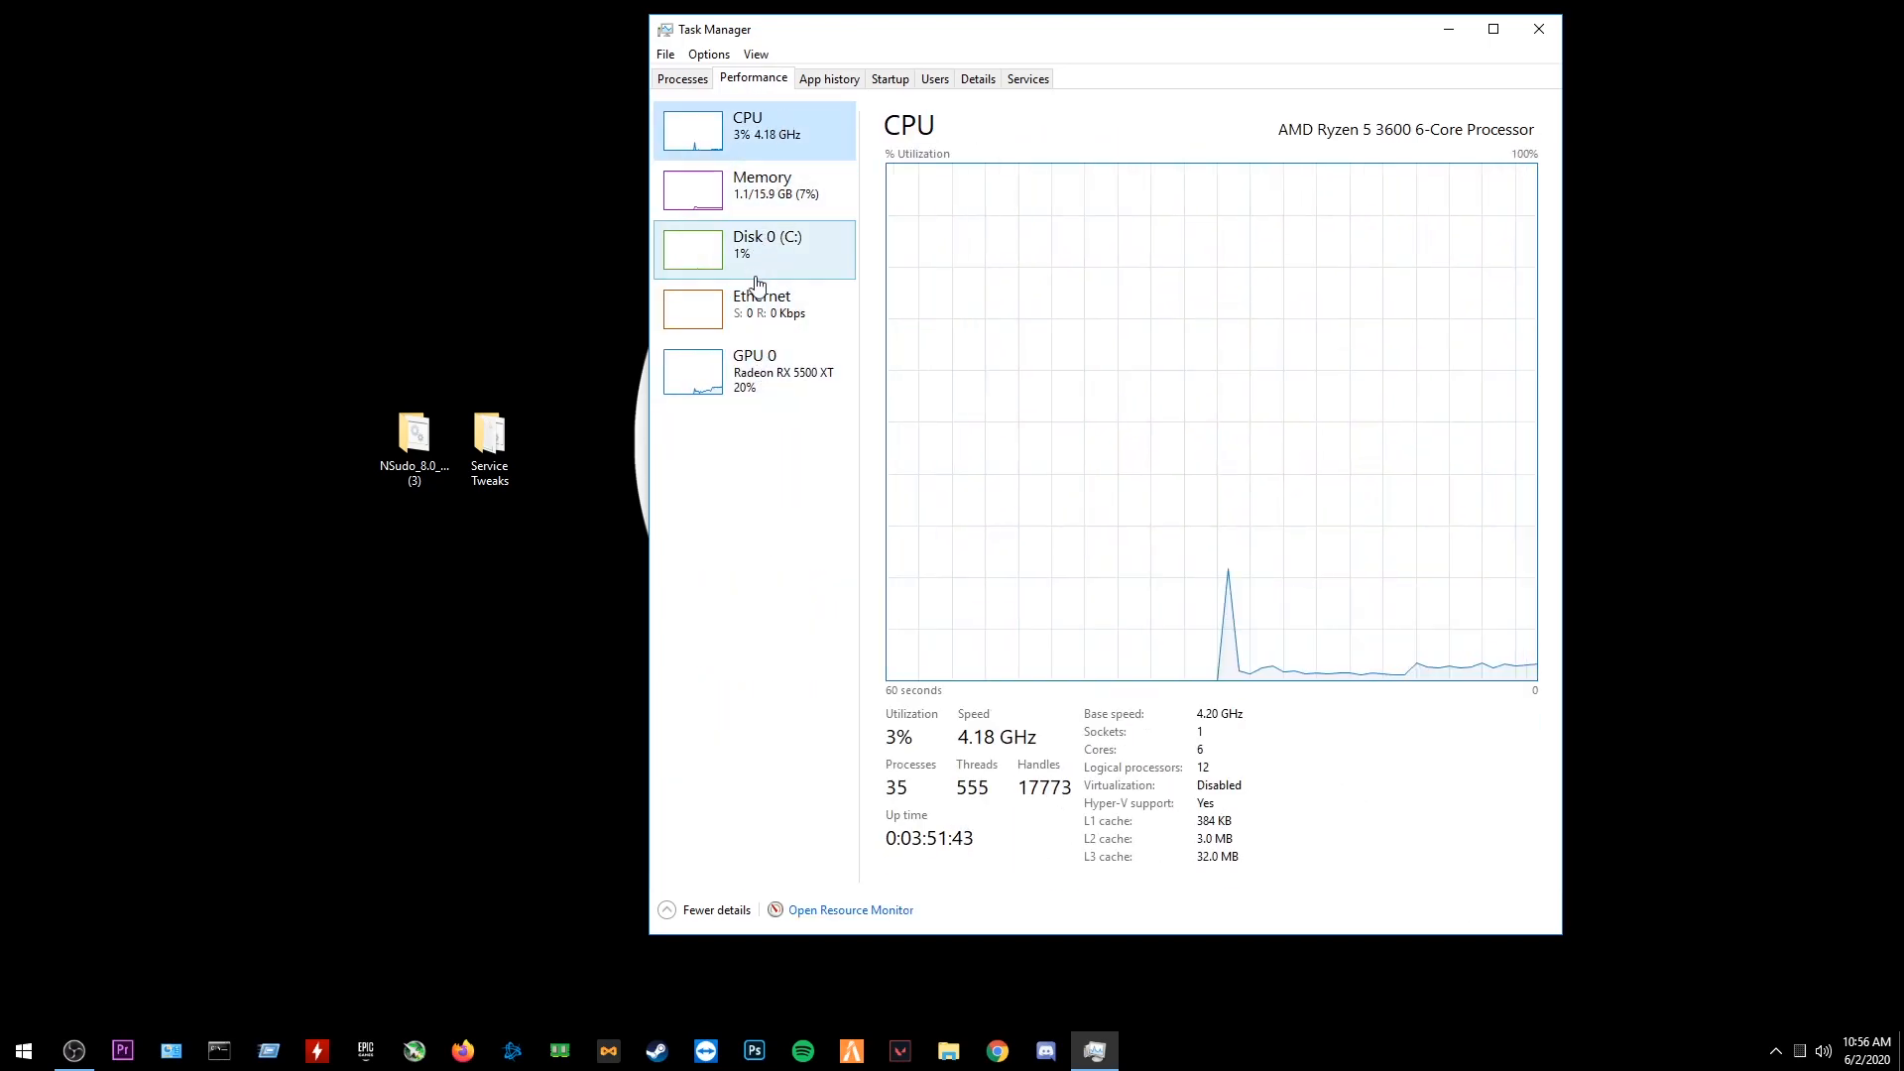
left_click(699, 85)
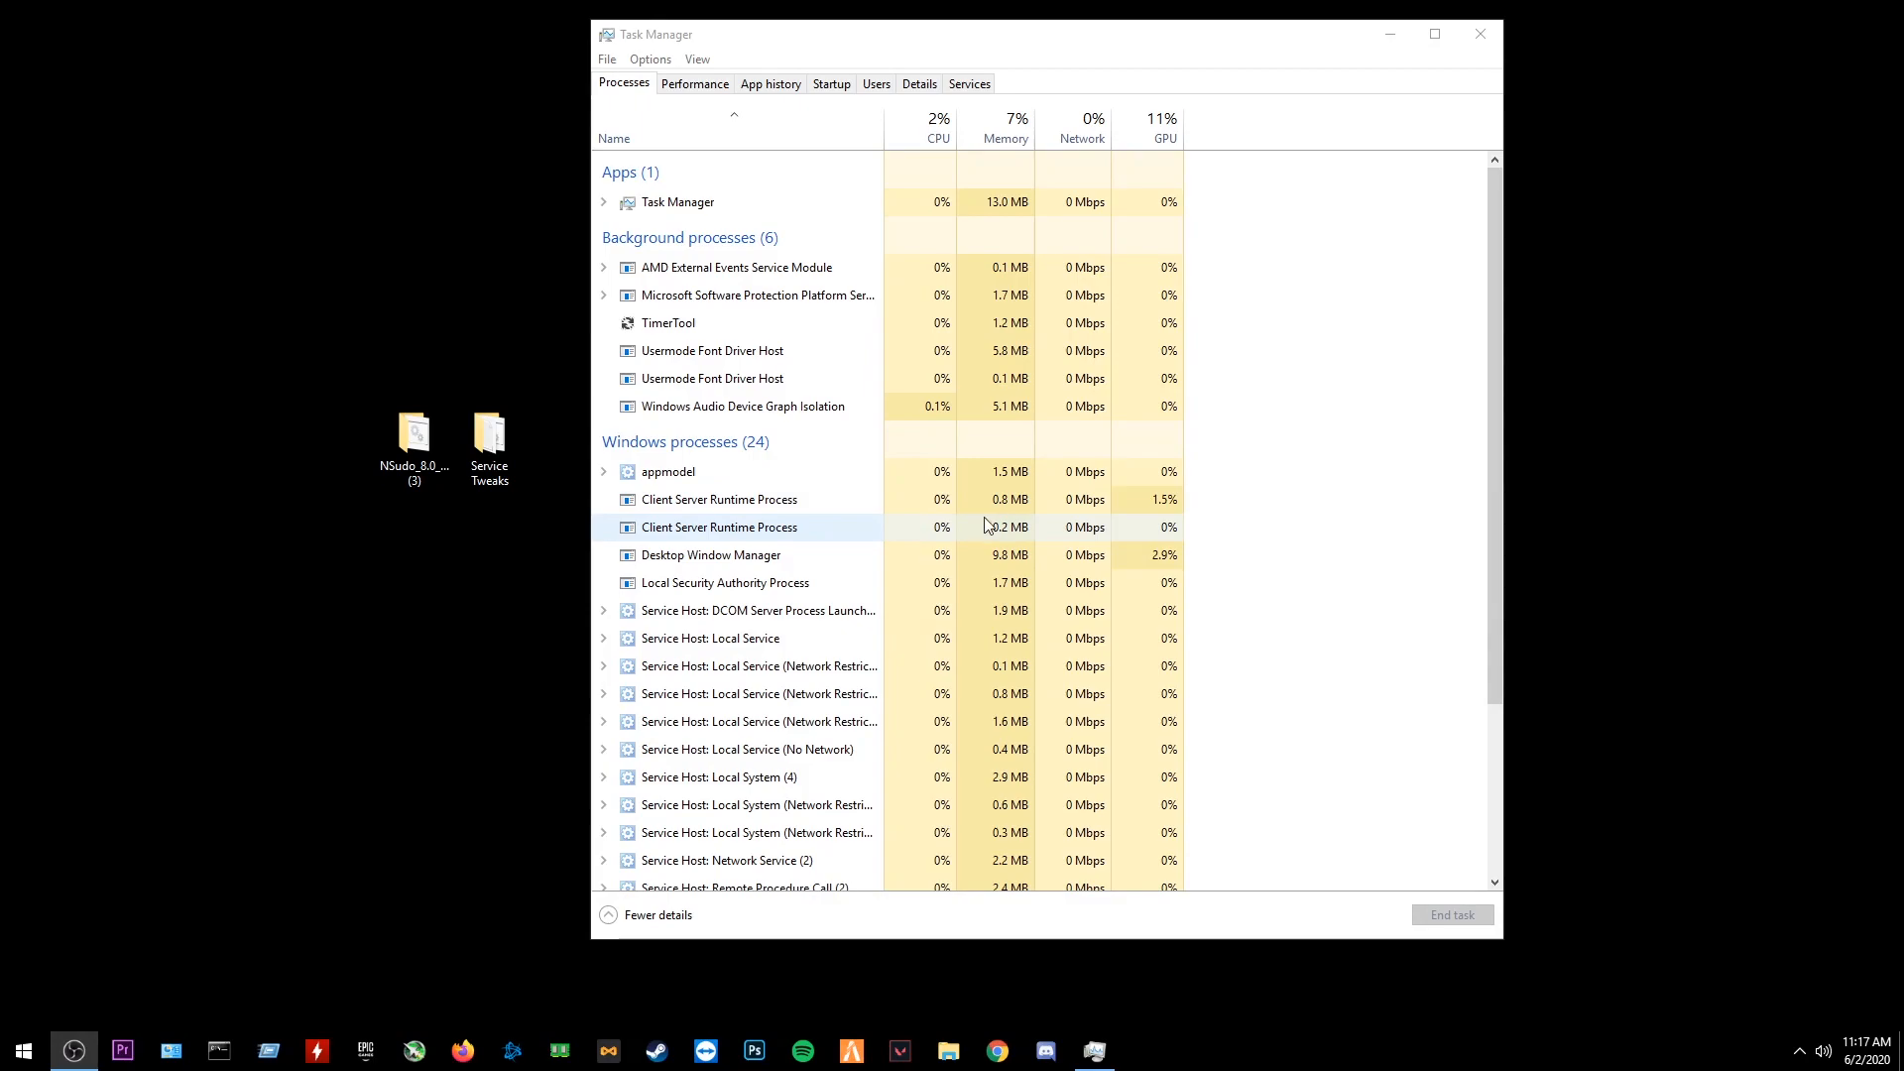
Inspect the startup programs in Task Manager, including the Adobe Updater Startup Utility and CCXProcess entries, and go back to the processes
left_click(843, 87)
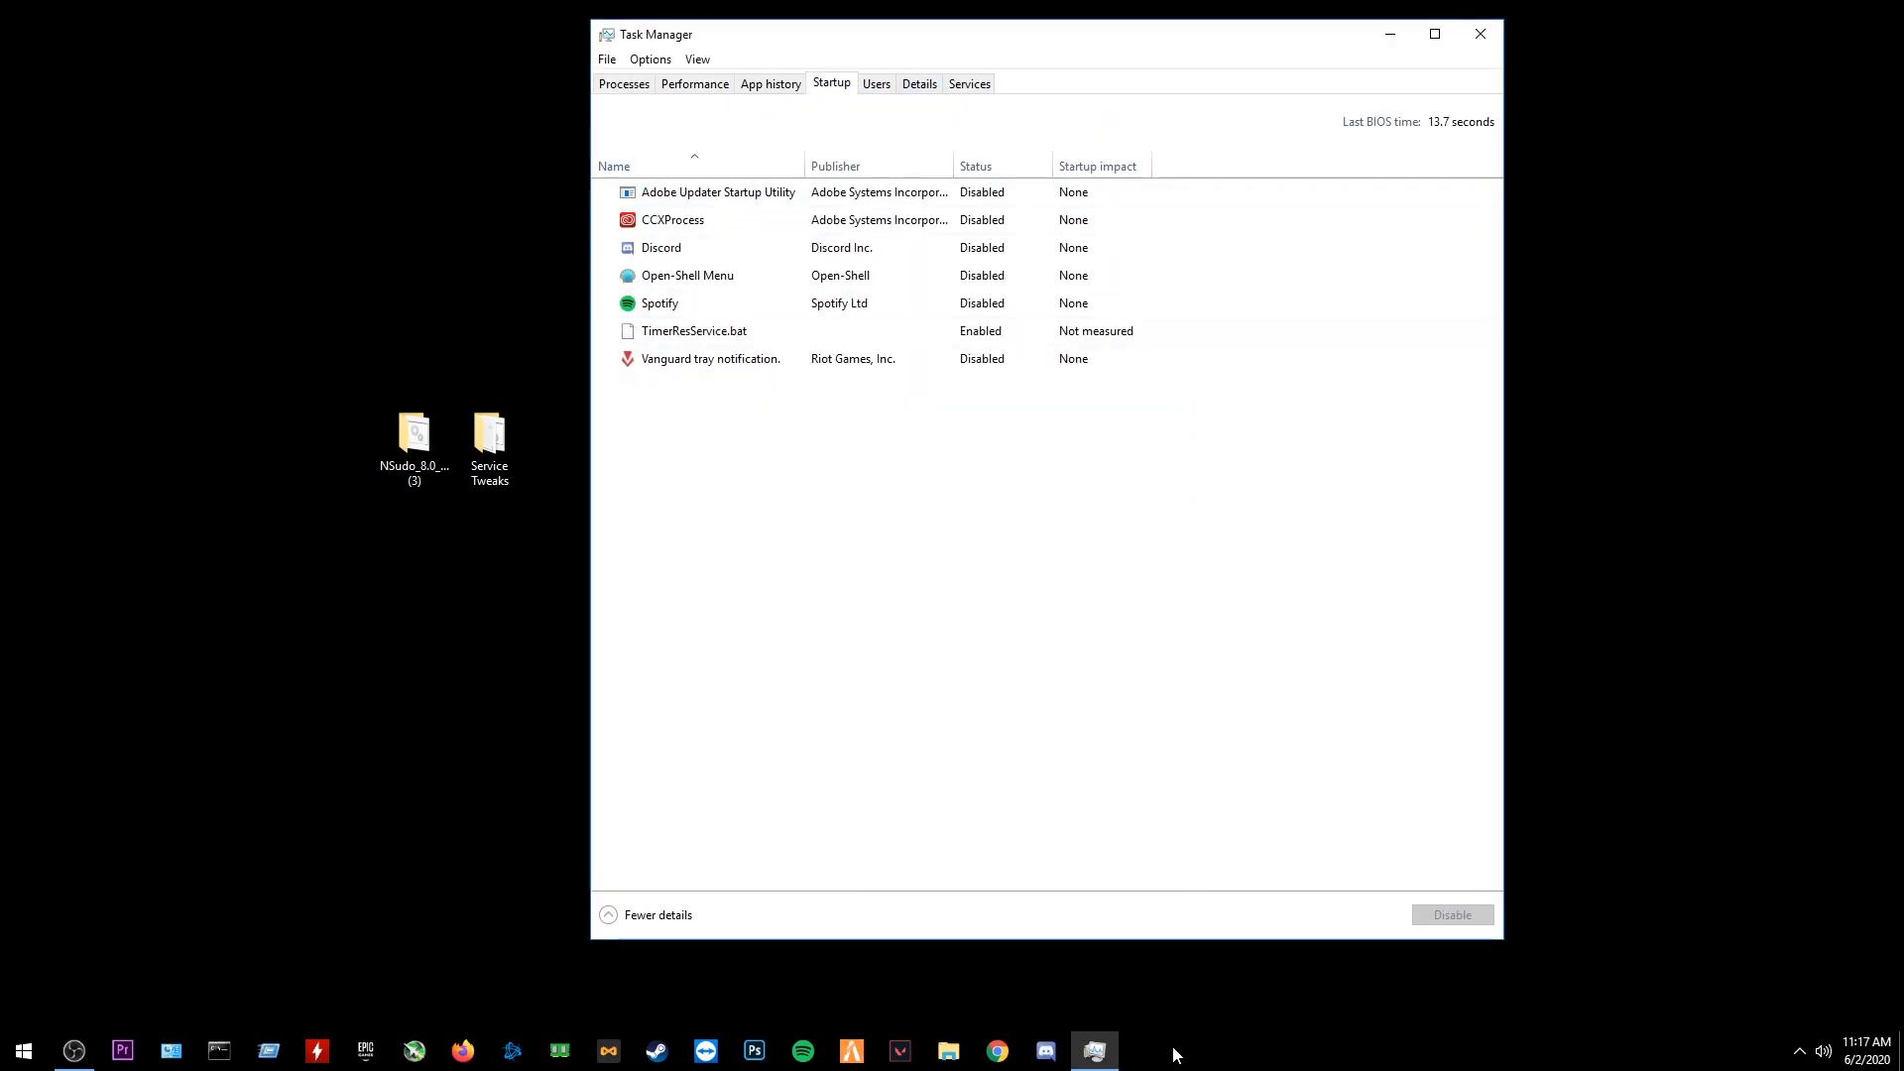
right_click(1207, 1065)
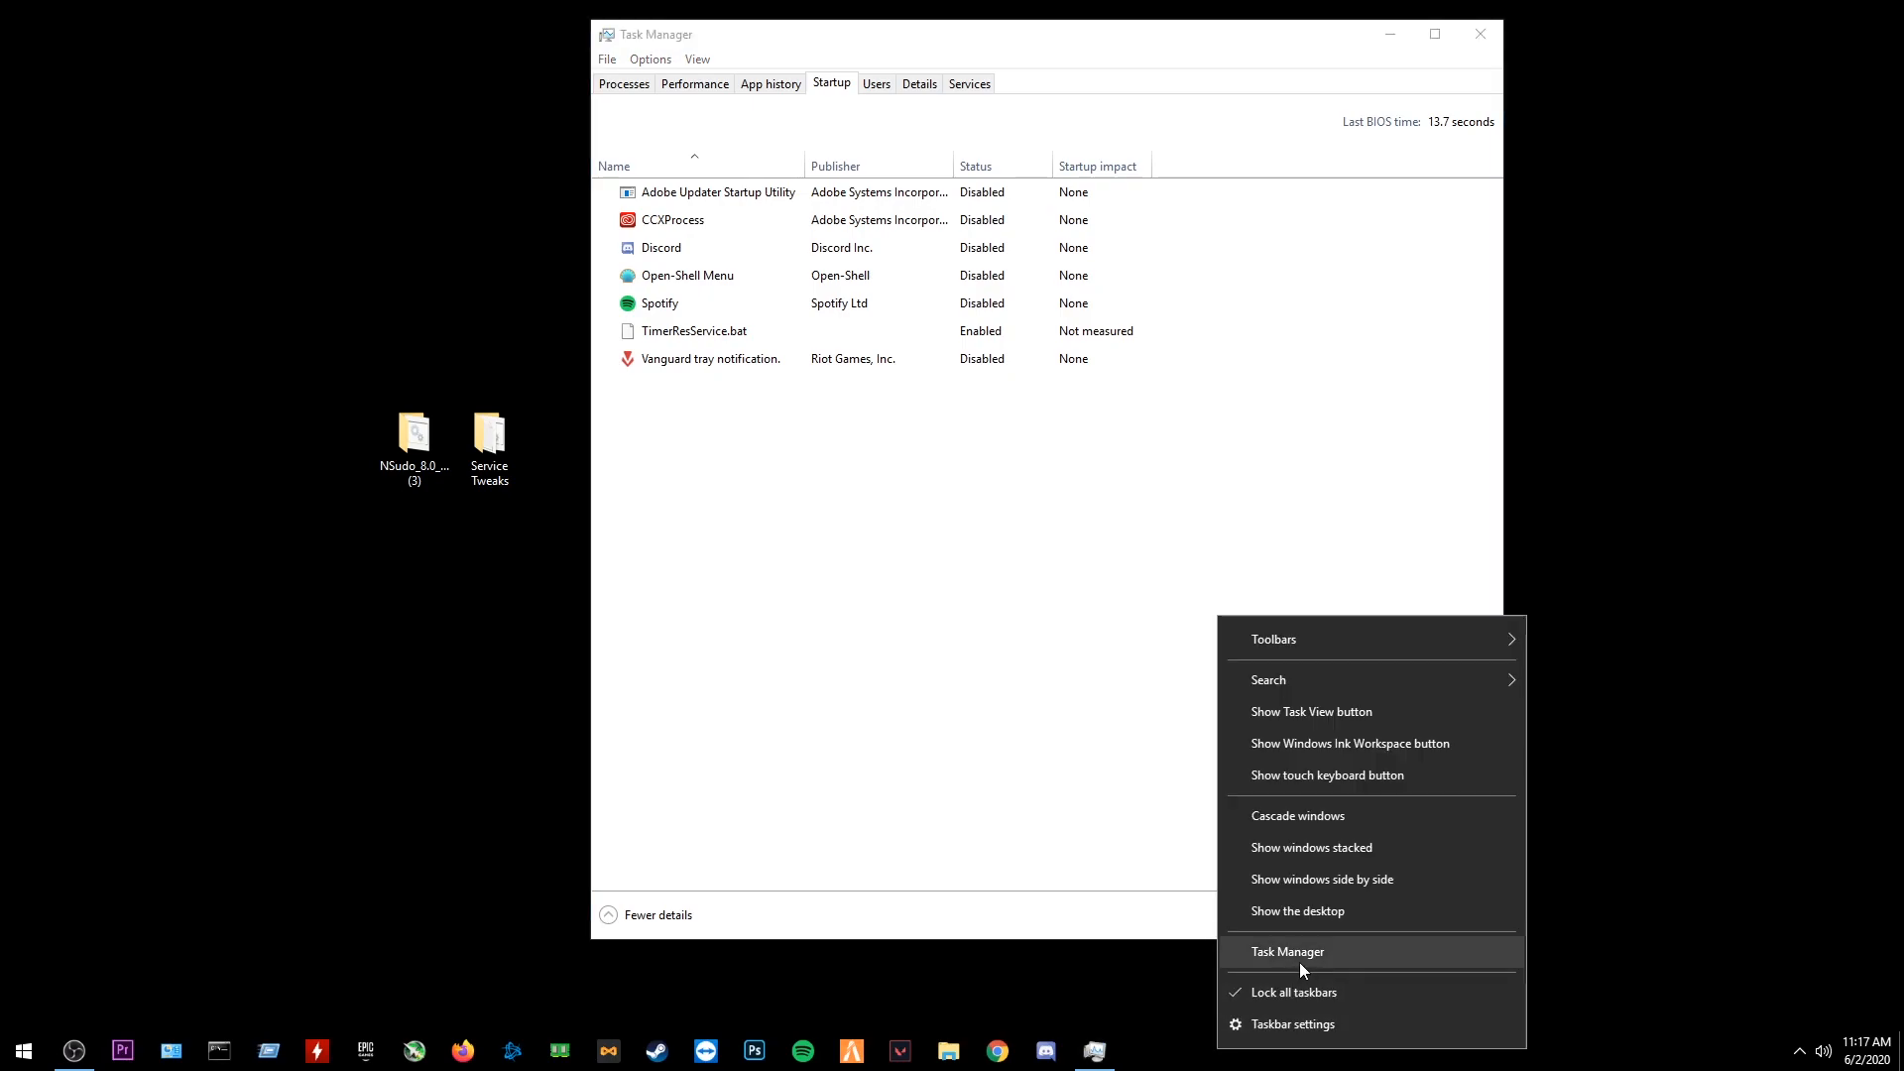
left_click(780, 616)
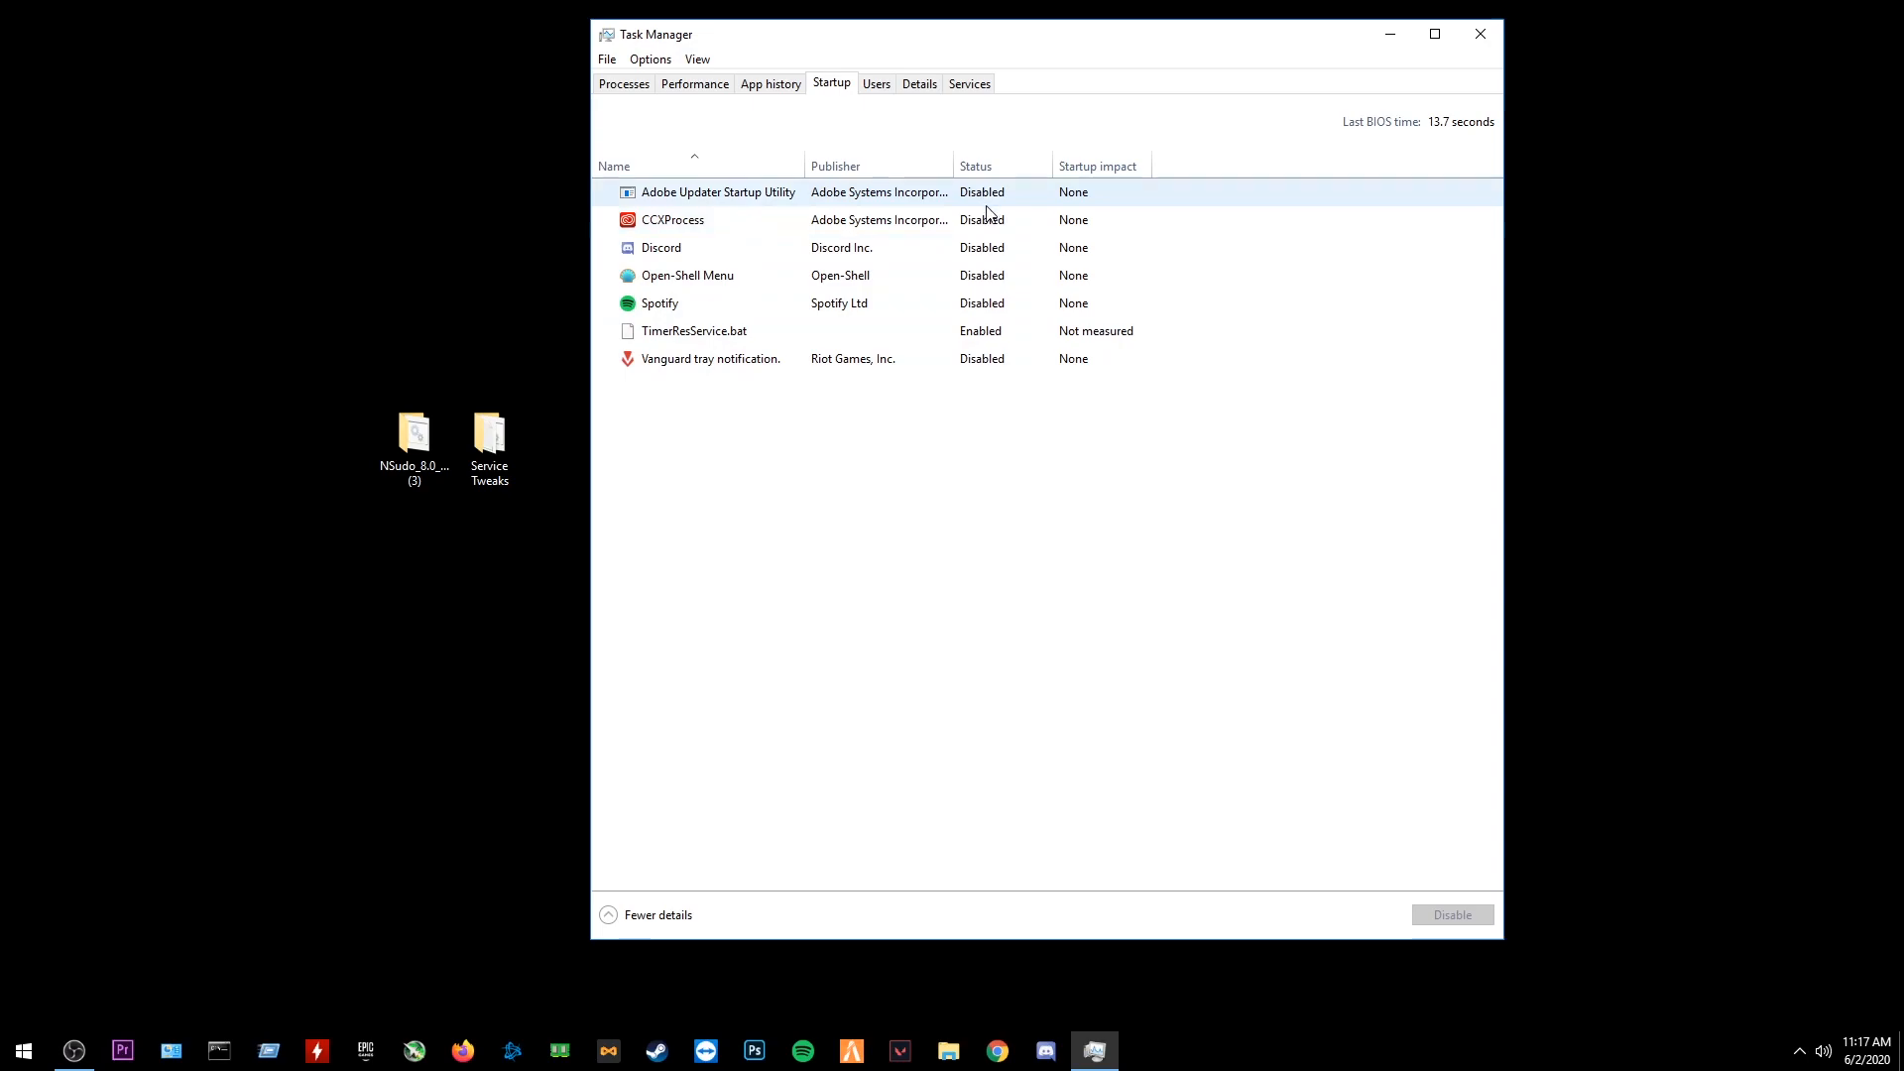
left_click(981, 197)
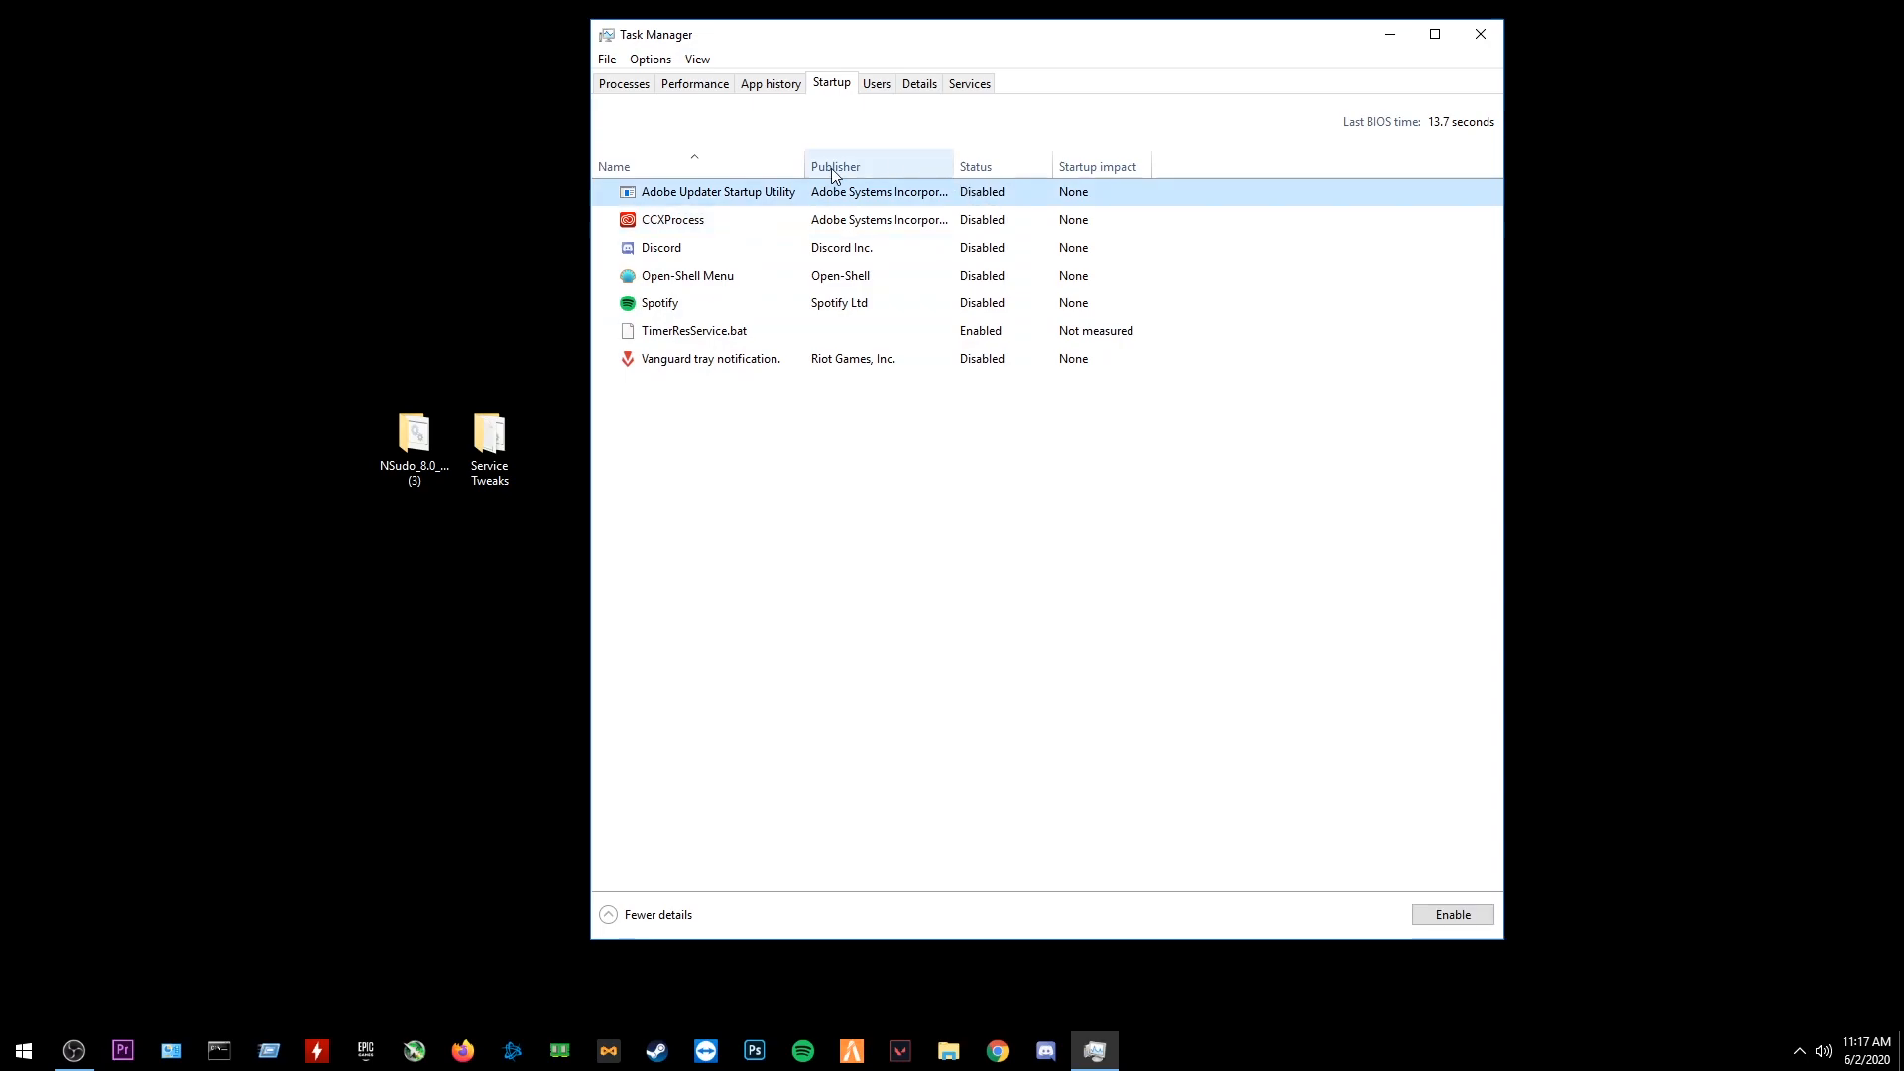
left_click(937, 222)
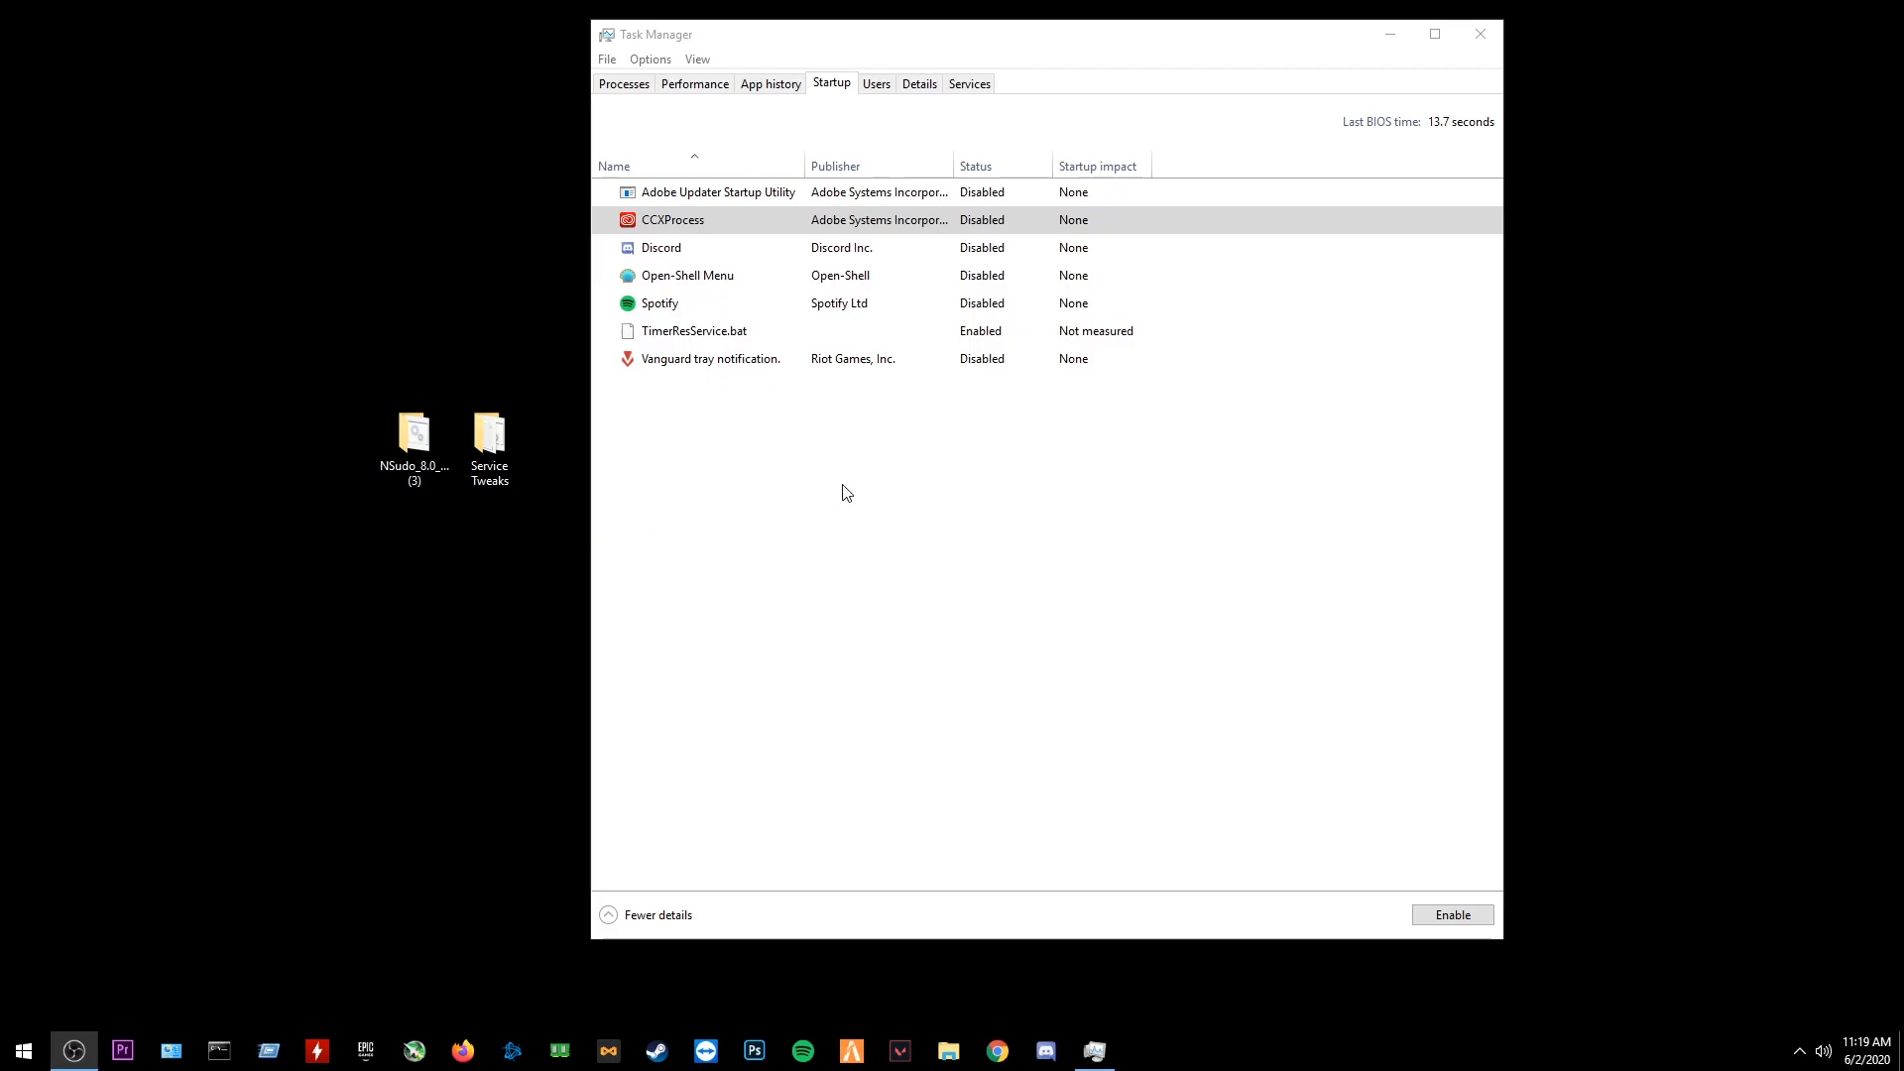
left_click(625, 87)
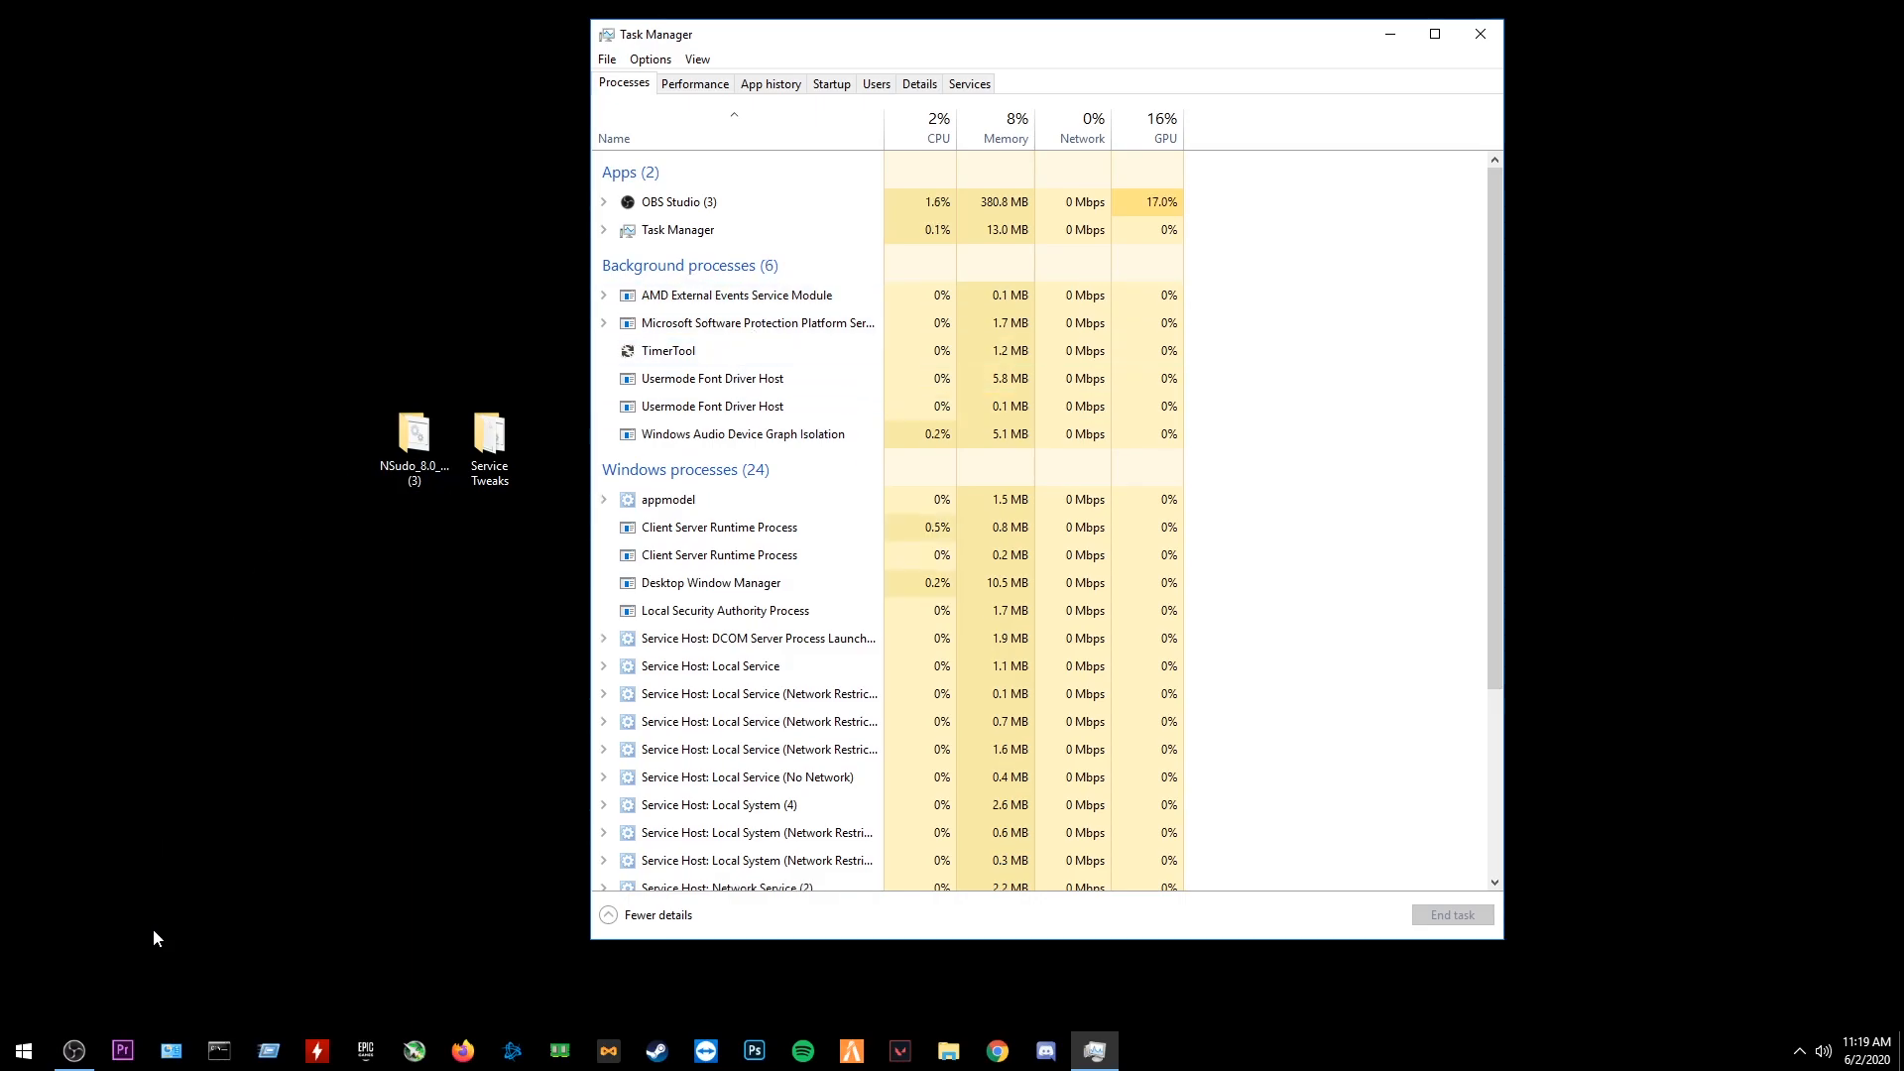
Open the installed programs list in Control Panel and look through it for unneeded software, comparing it with the running processes
left_click(171, 1050)
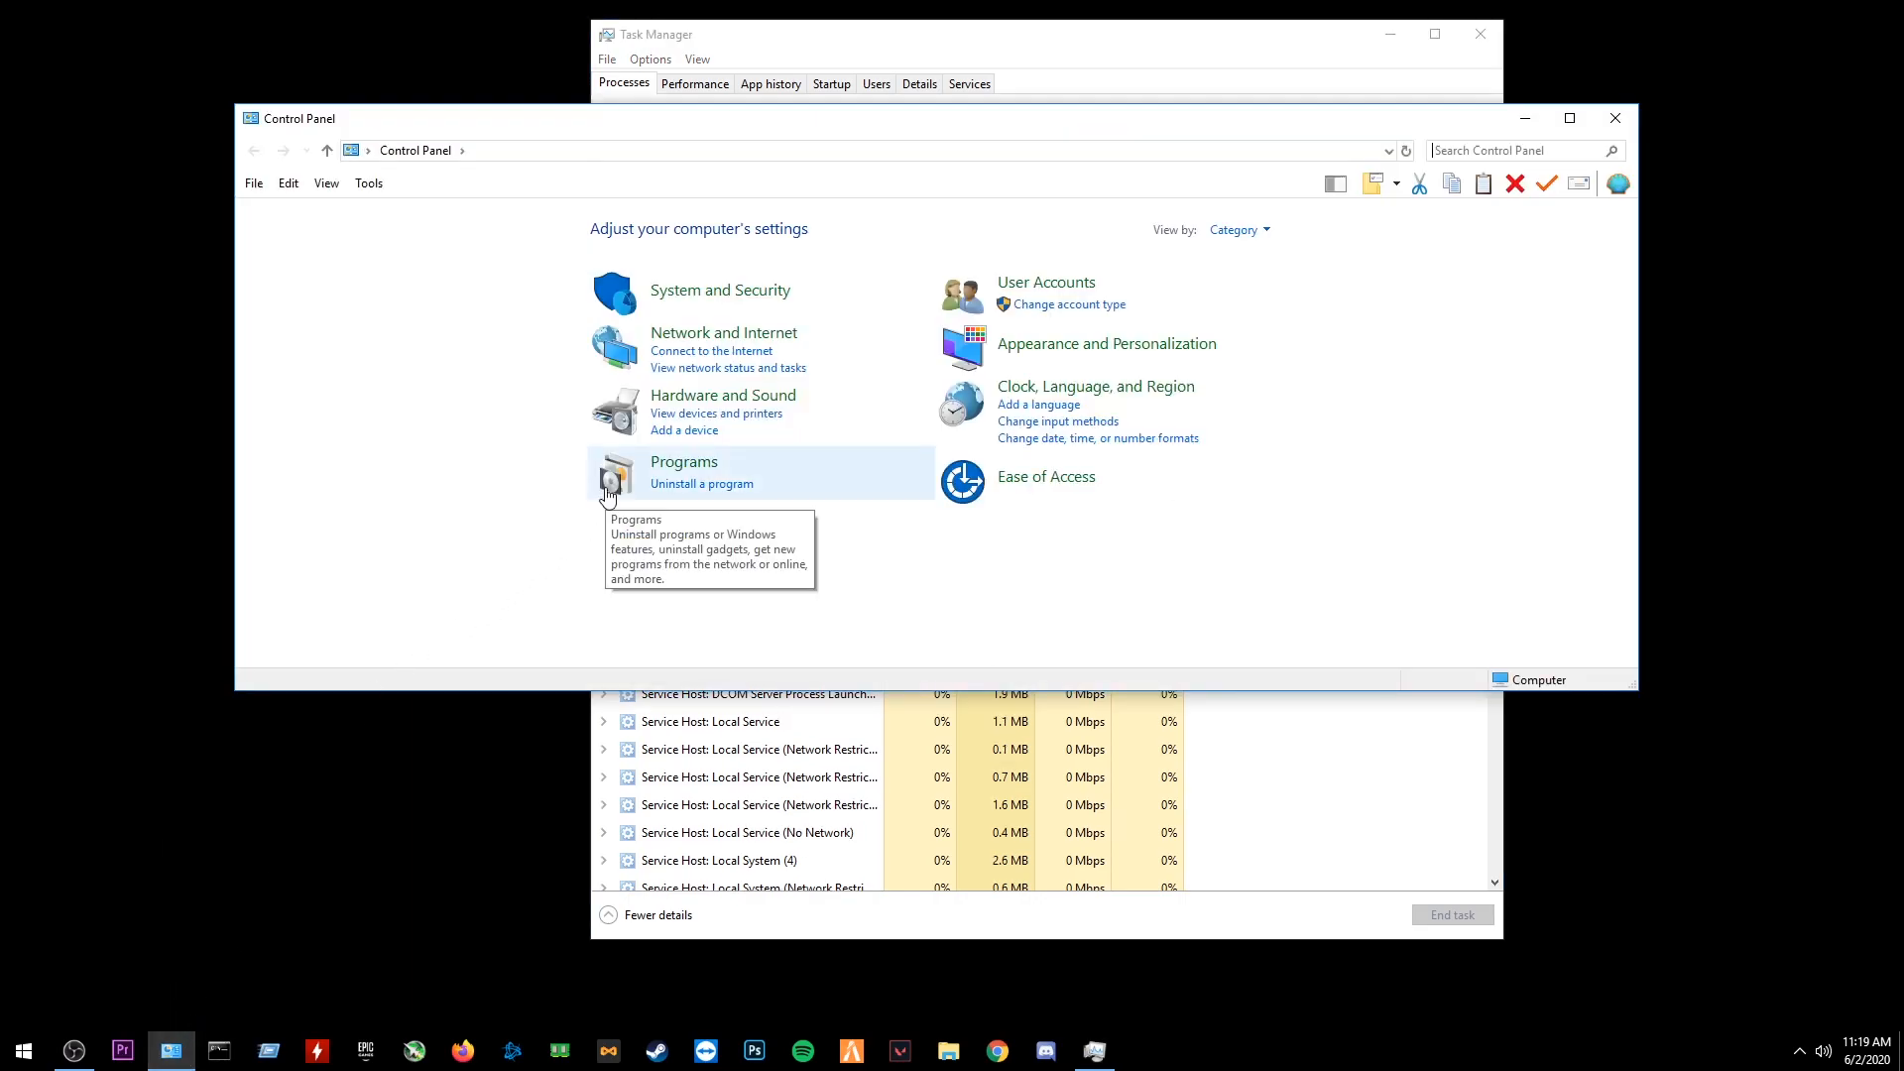
left_click(694, 486)
scroll(585, 555, "down", 6)
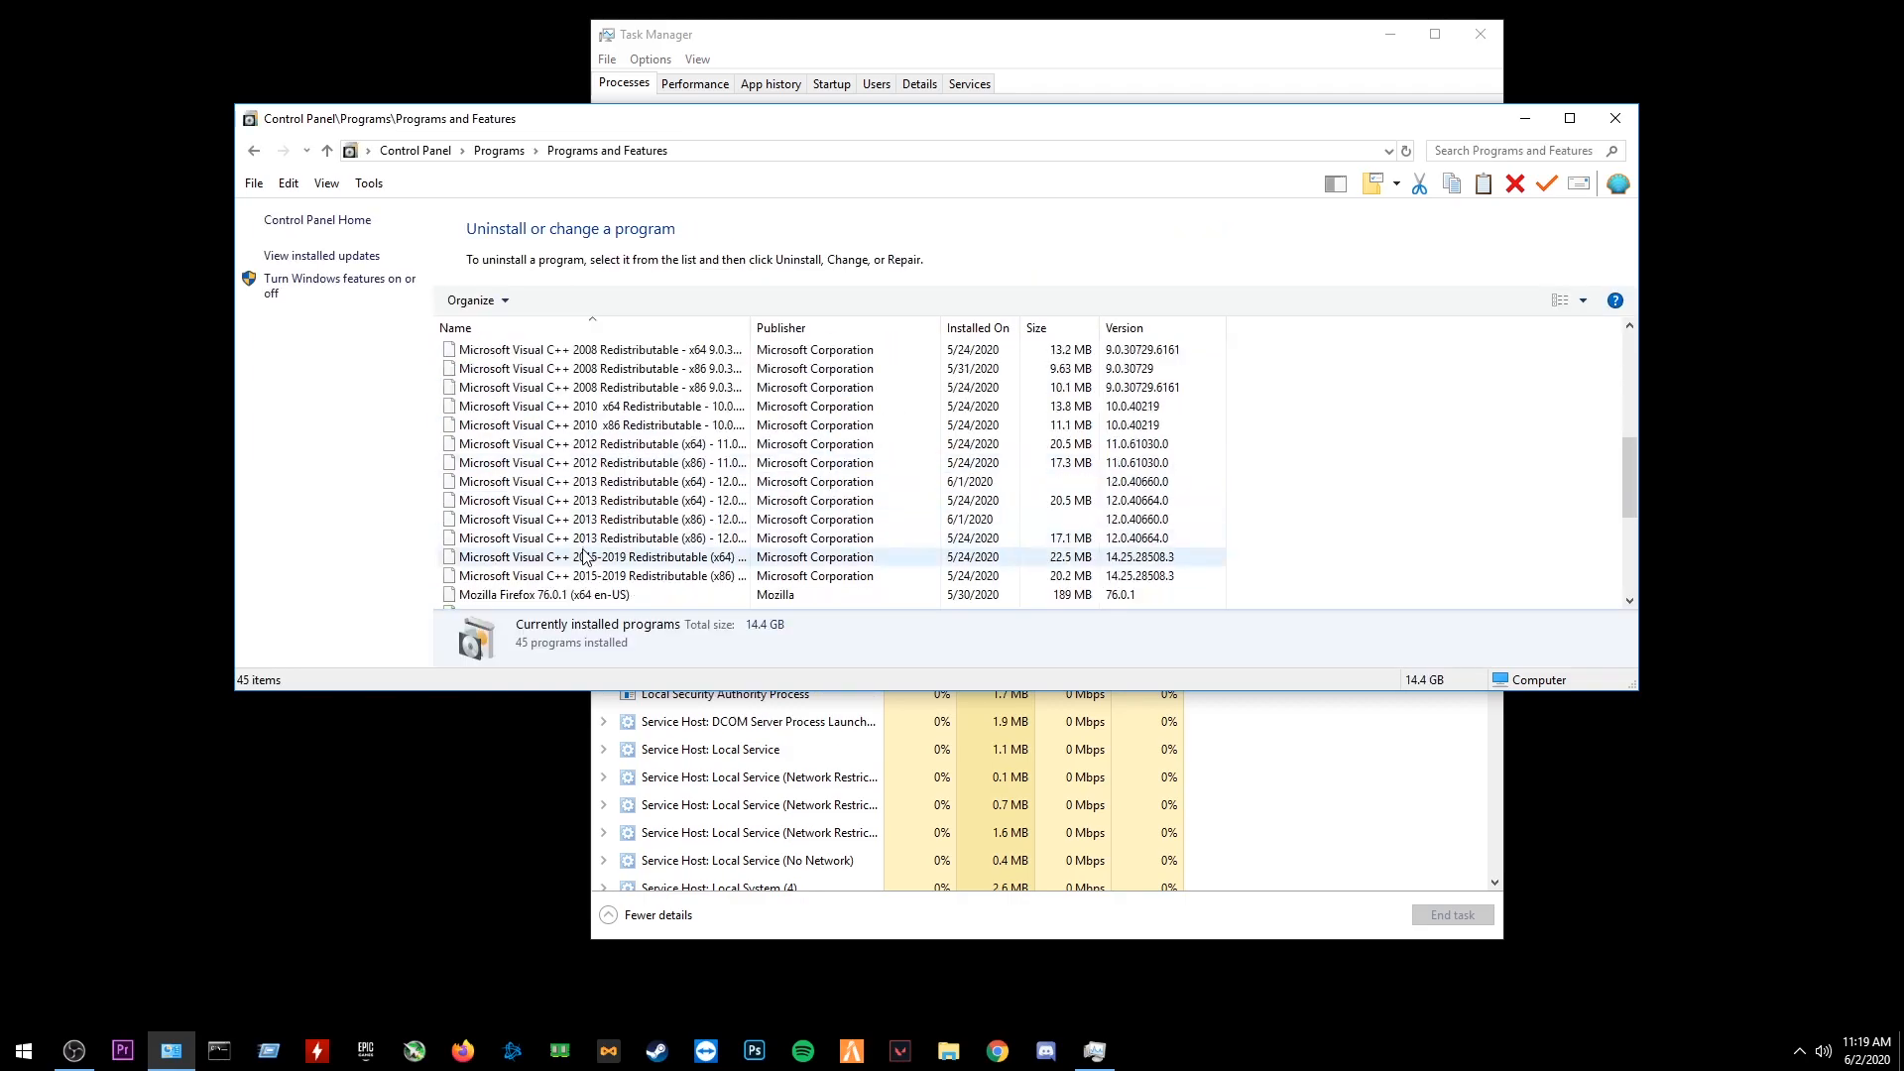
scroll(585, 551, "down", 2)
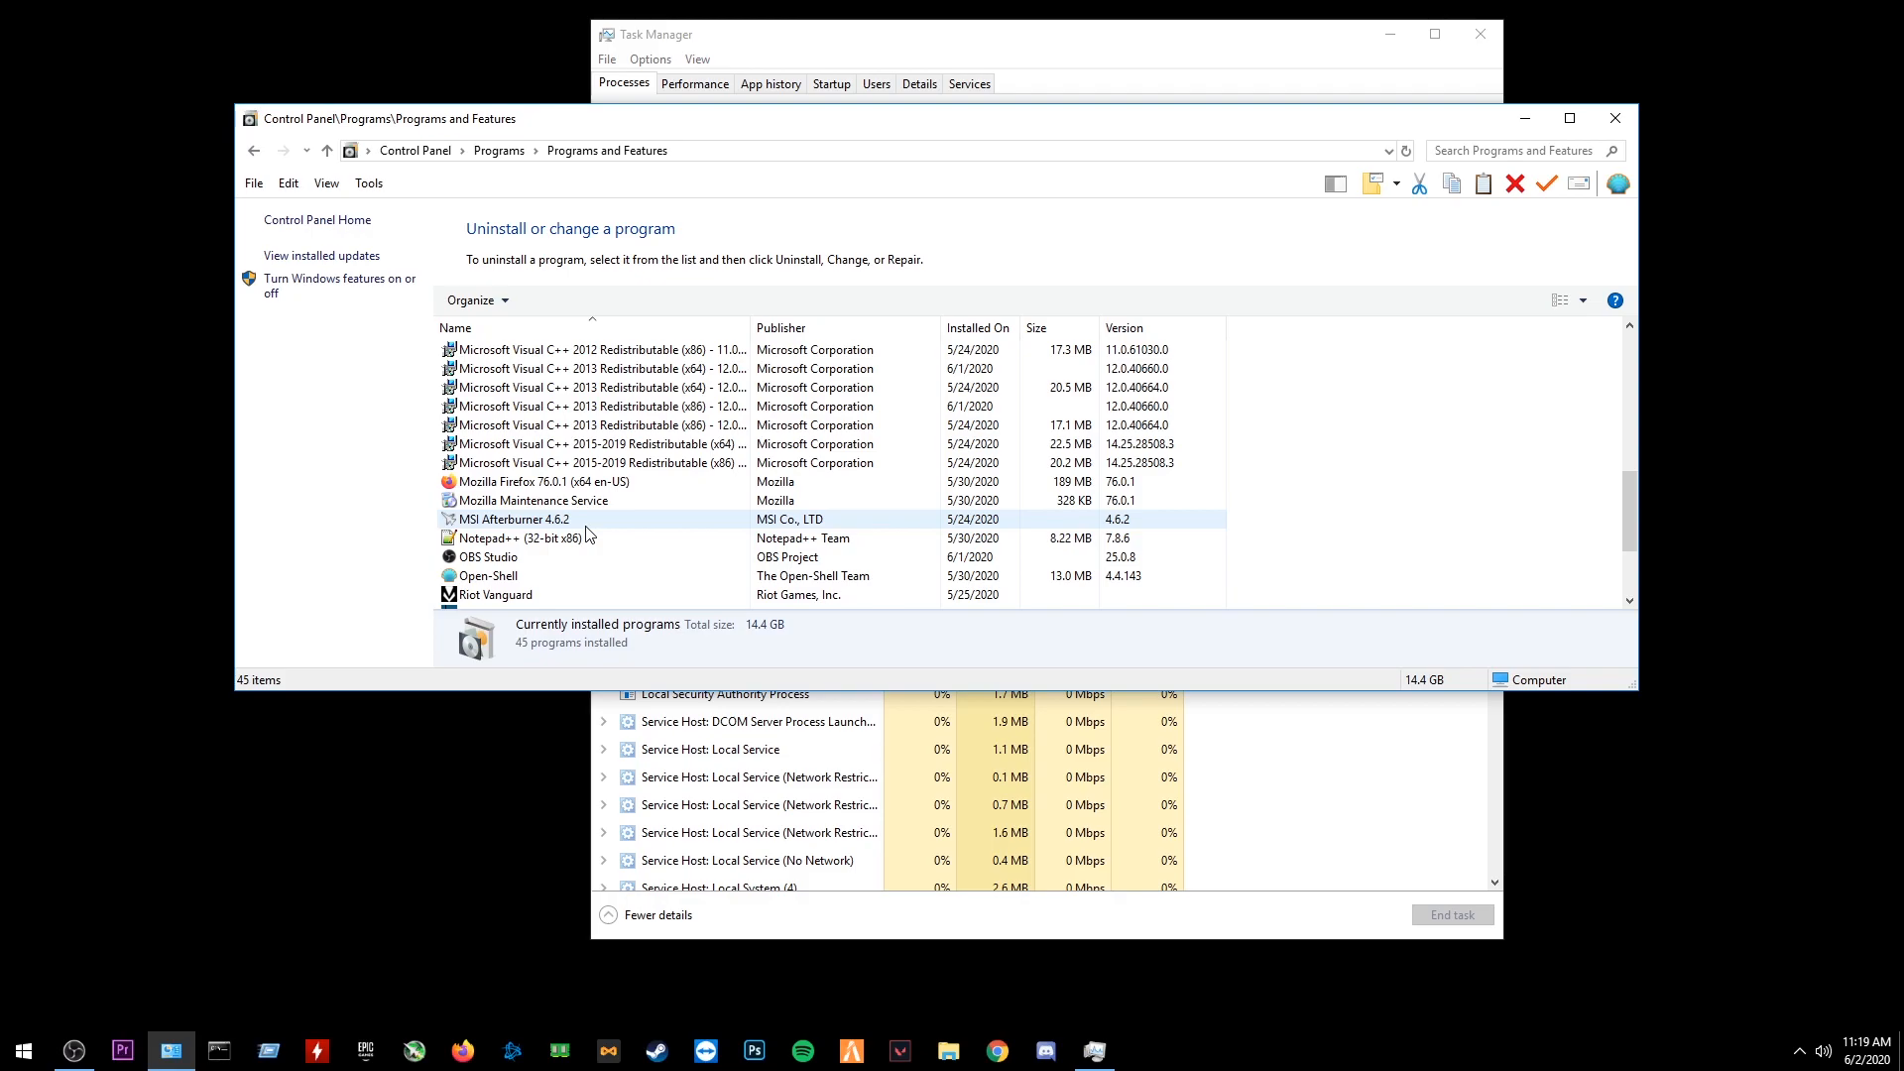
left_click(1106, 49)
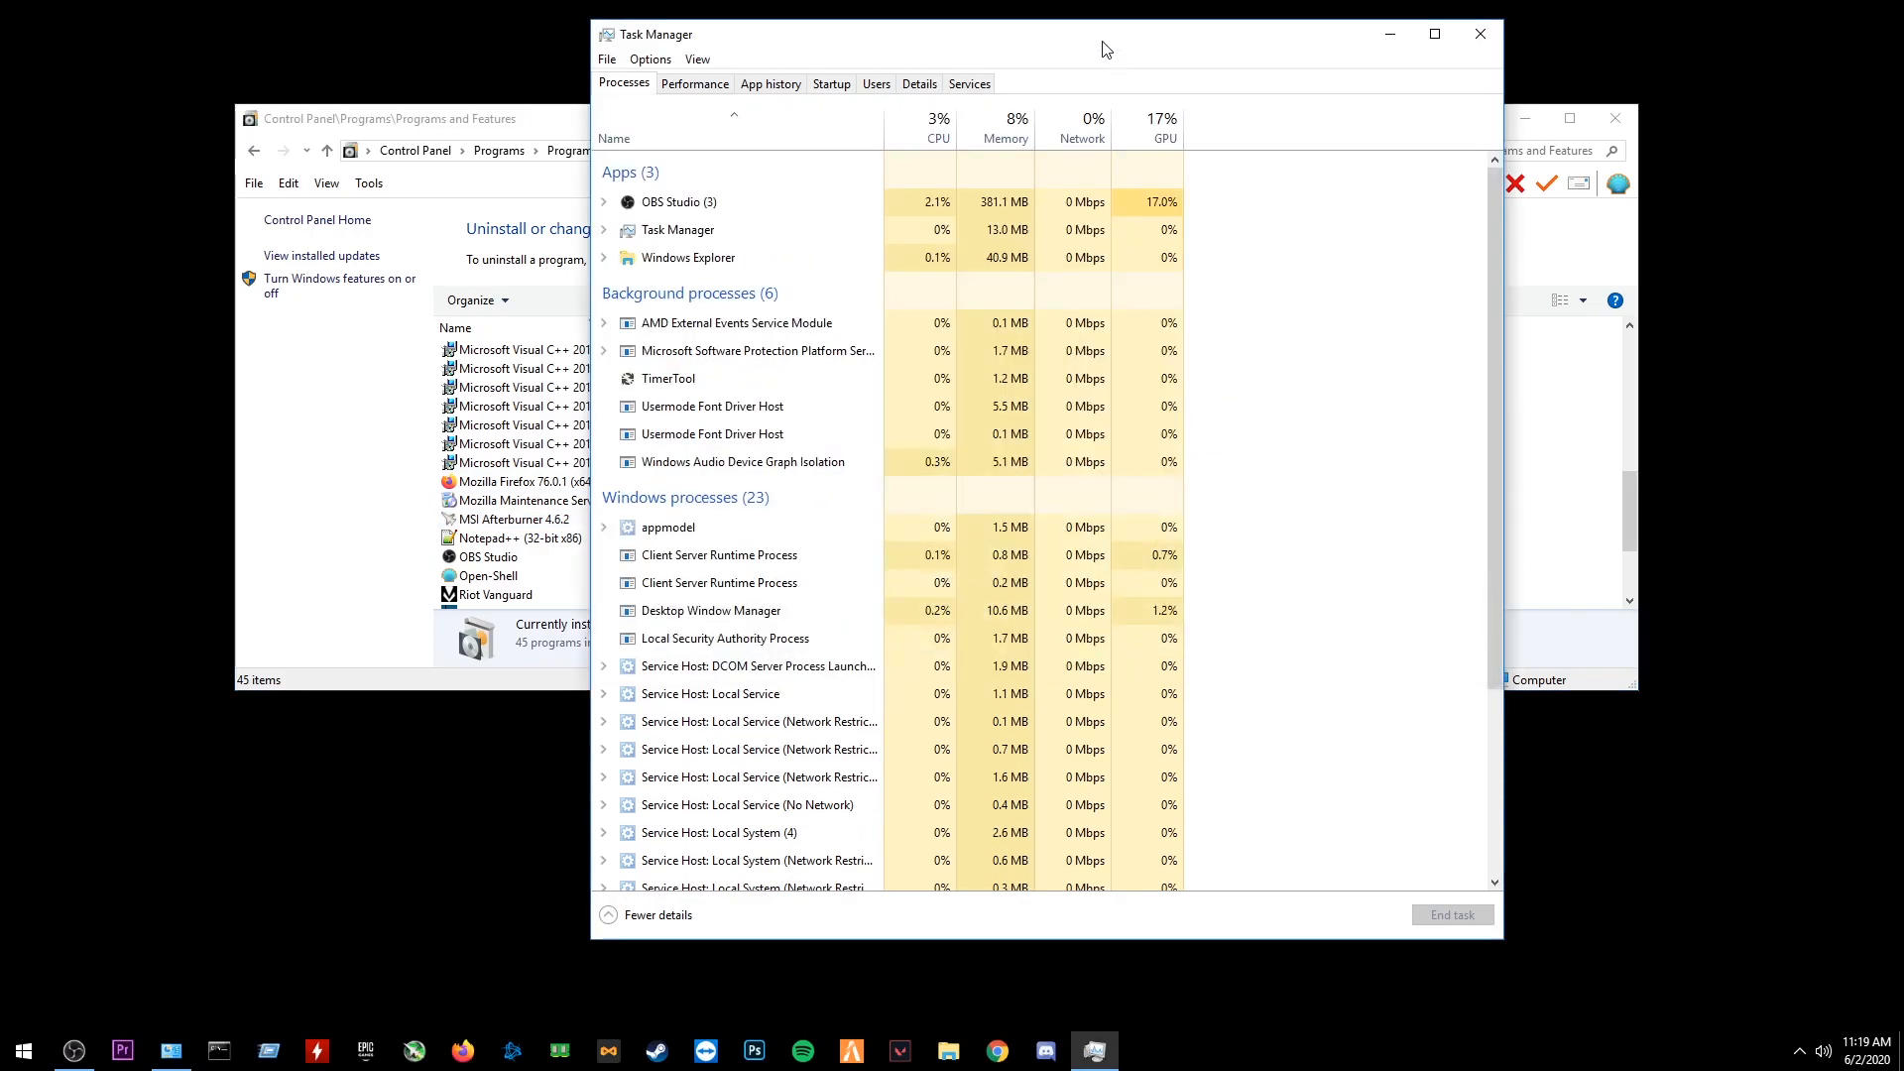
left_click(556, 120)
scroll(601, 528, "down", 1)
scroll(595, 525, "down", 2)
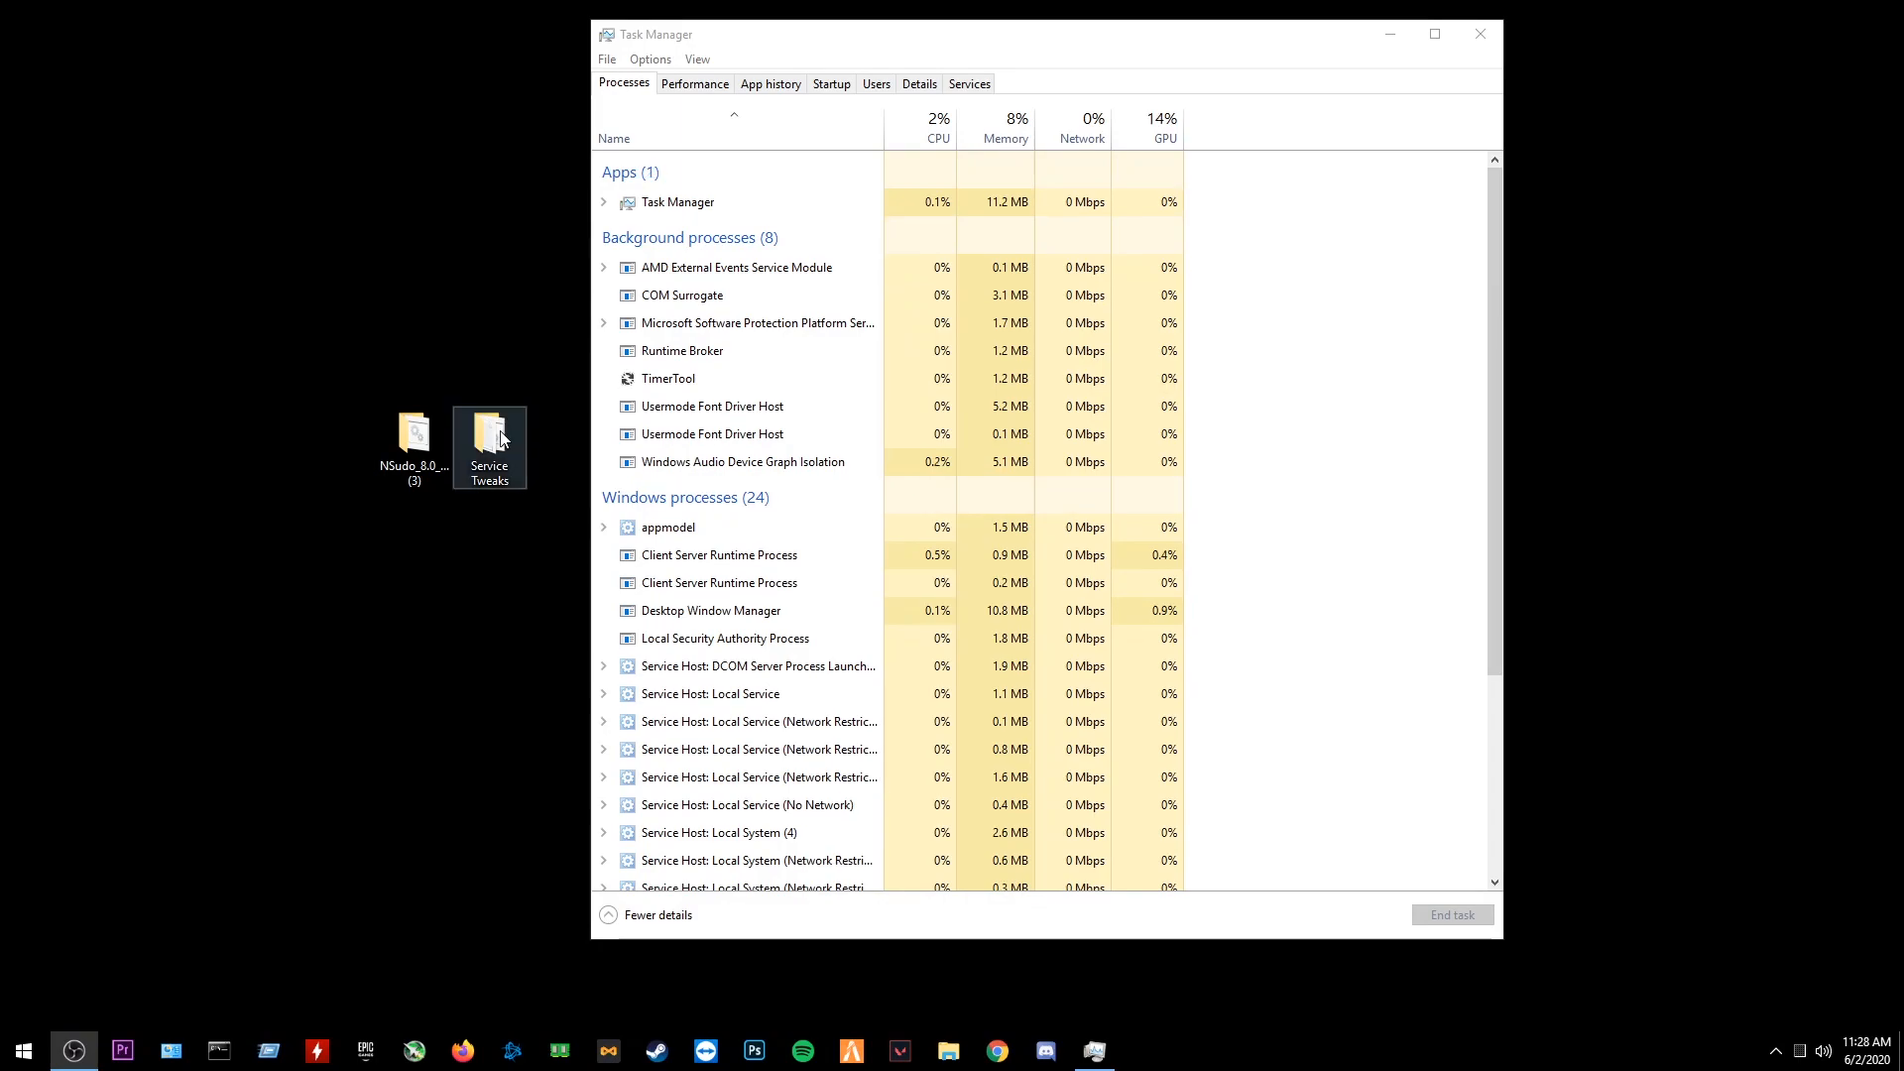
Open Disable Services.bat from the desktop's Service Tweaks folder for editing in Notepad
double_click(490, 436)
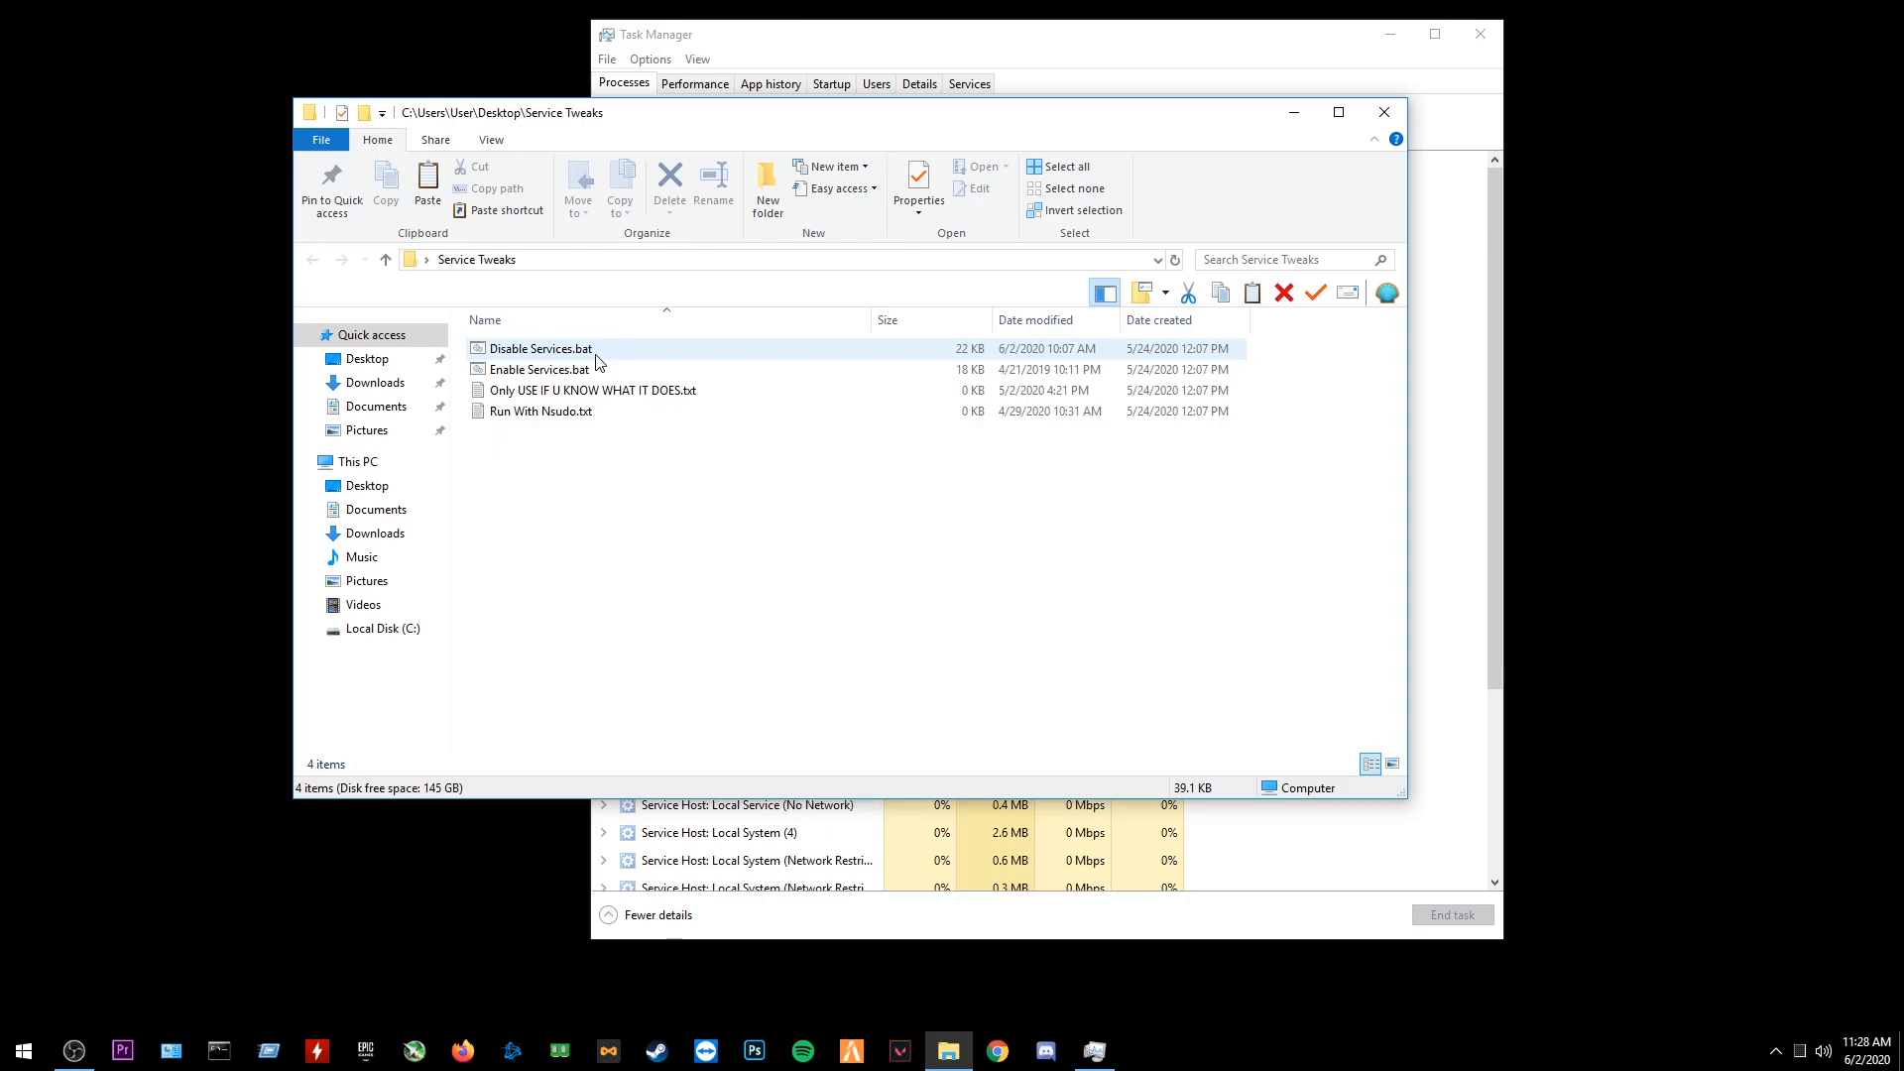
right_click(598, 363)
left_click(545, 349)
right_click(544, 347)
left_click(585, 381)
Examine the script's stop and disable commands from the AllJoyn Router and Bluetooth Support entries through to the remote desktop services
scroll(480, 391, "down", 6)
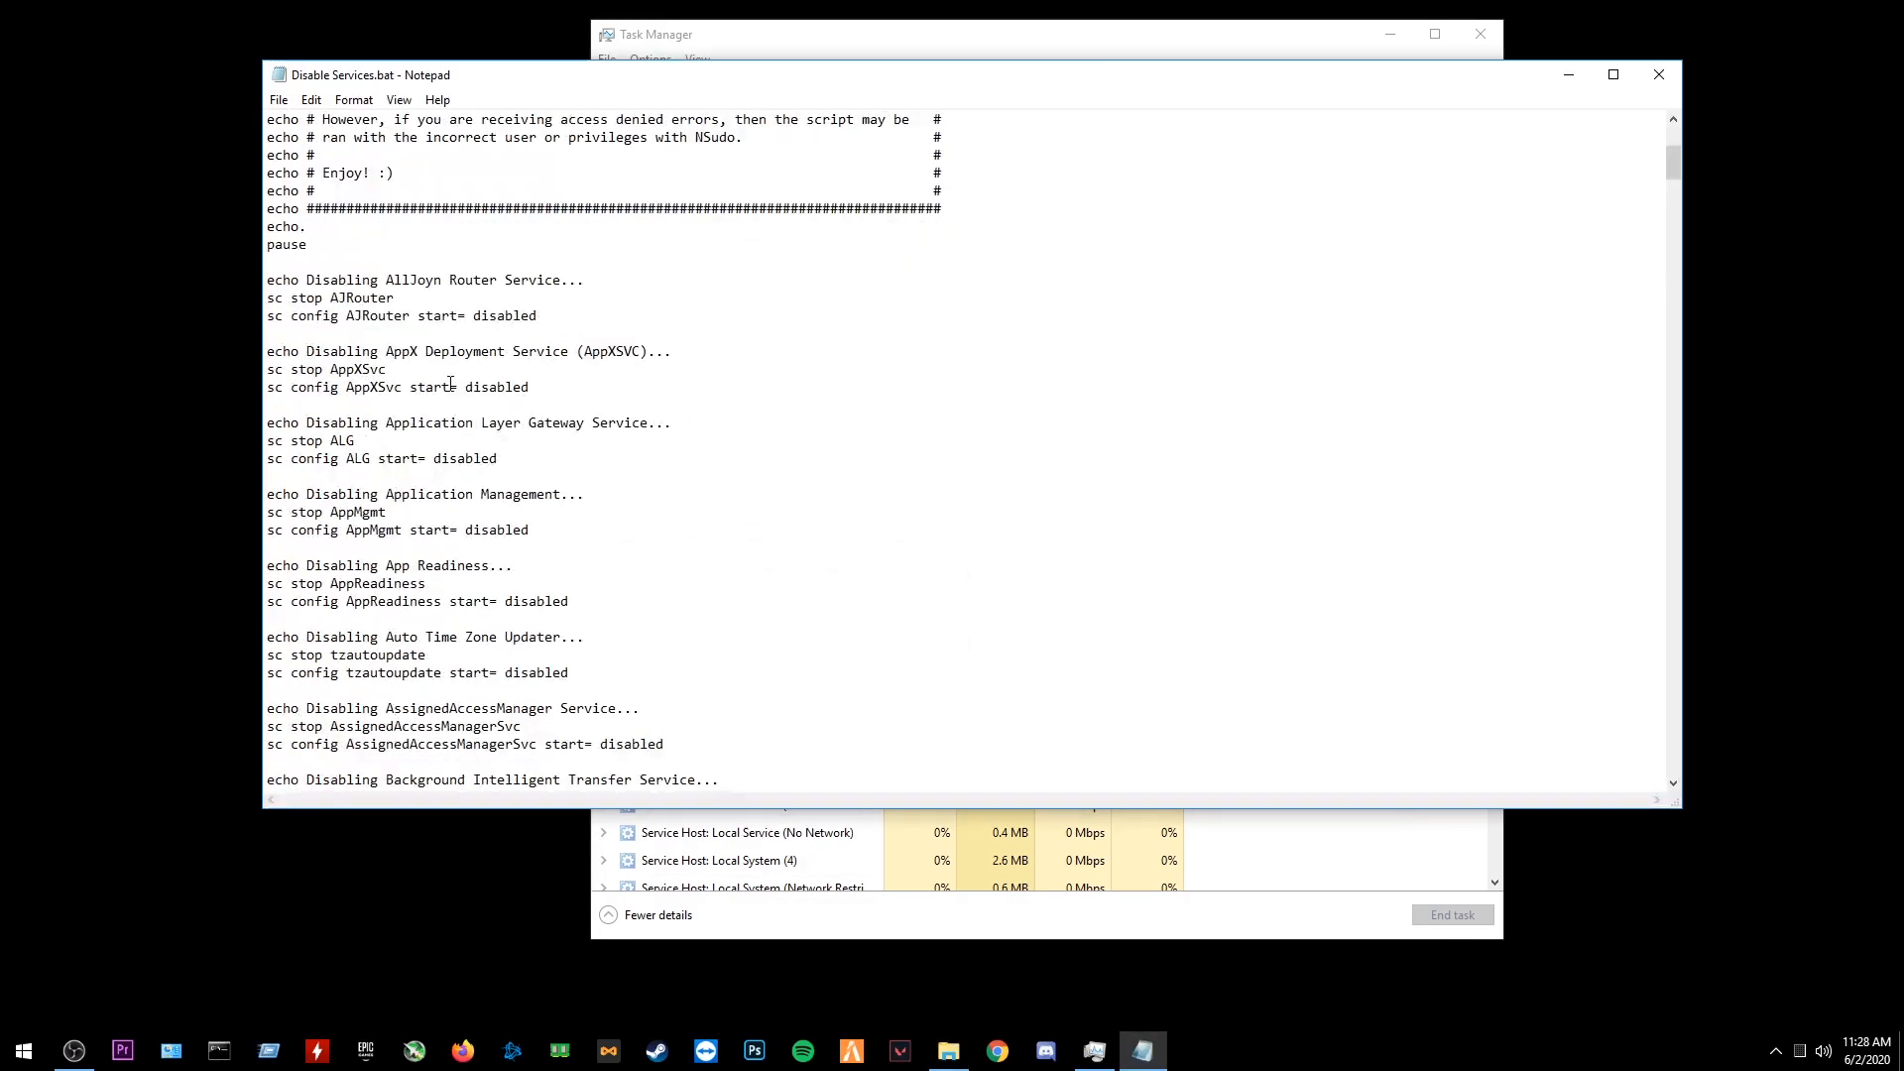
left_click_drag(567, 330, 270, 260)
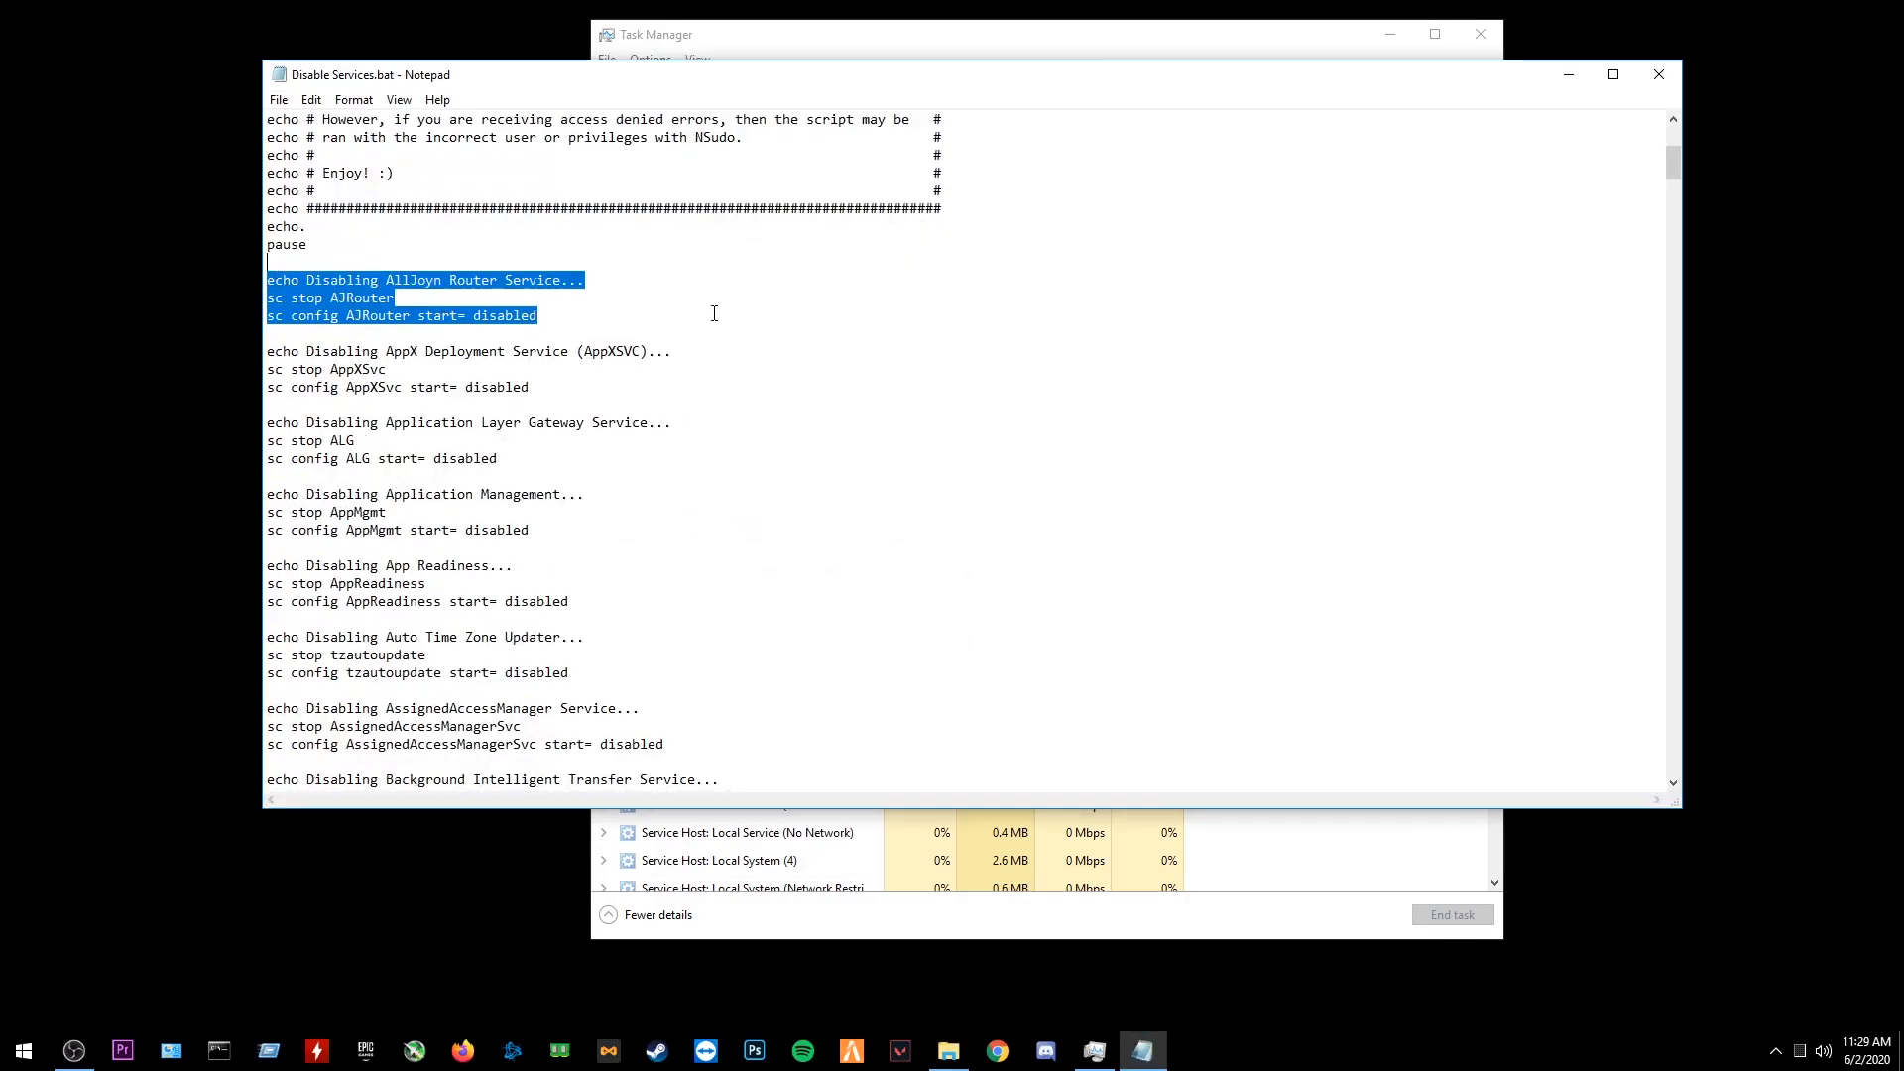
left_click(779, 343)
scroll(815, 427, "down", 6)
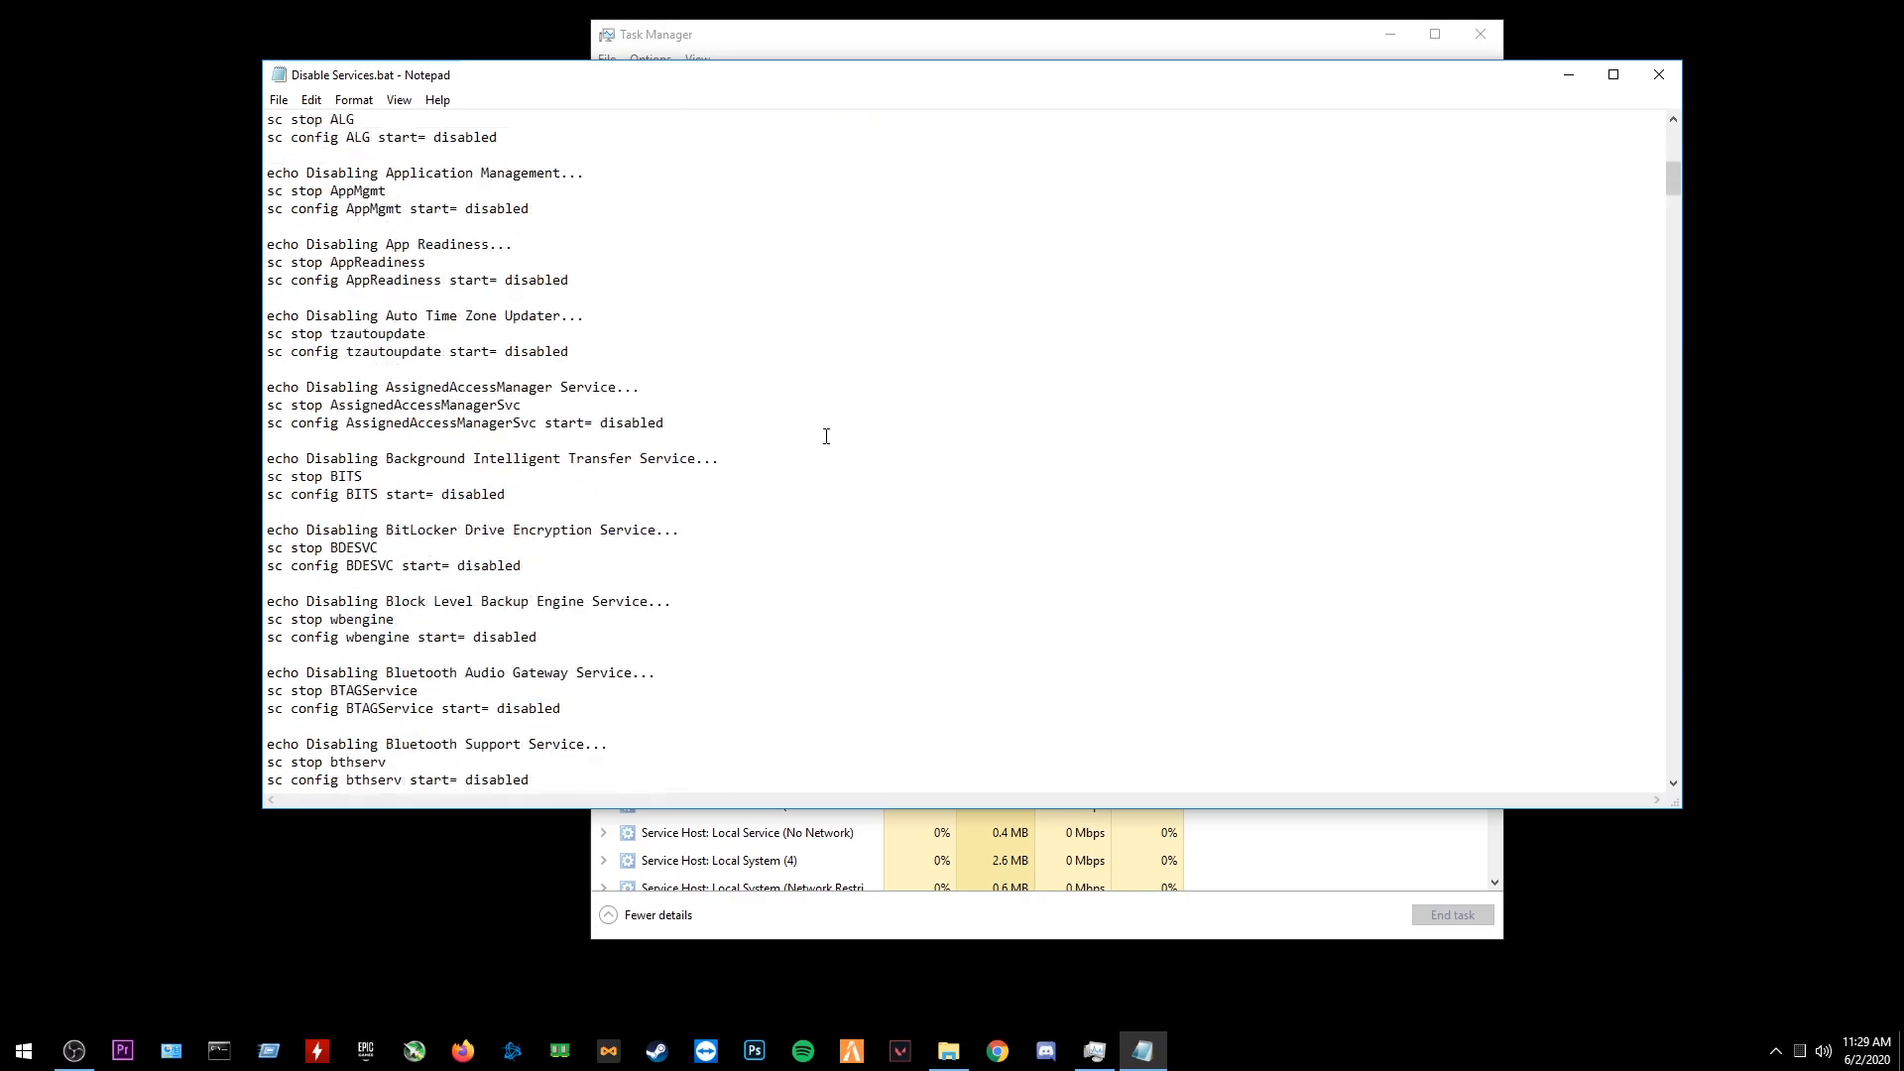
scroll(833, 486, "down", 5)
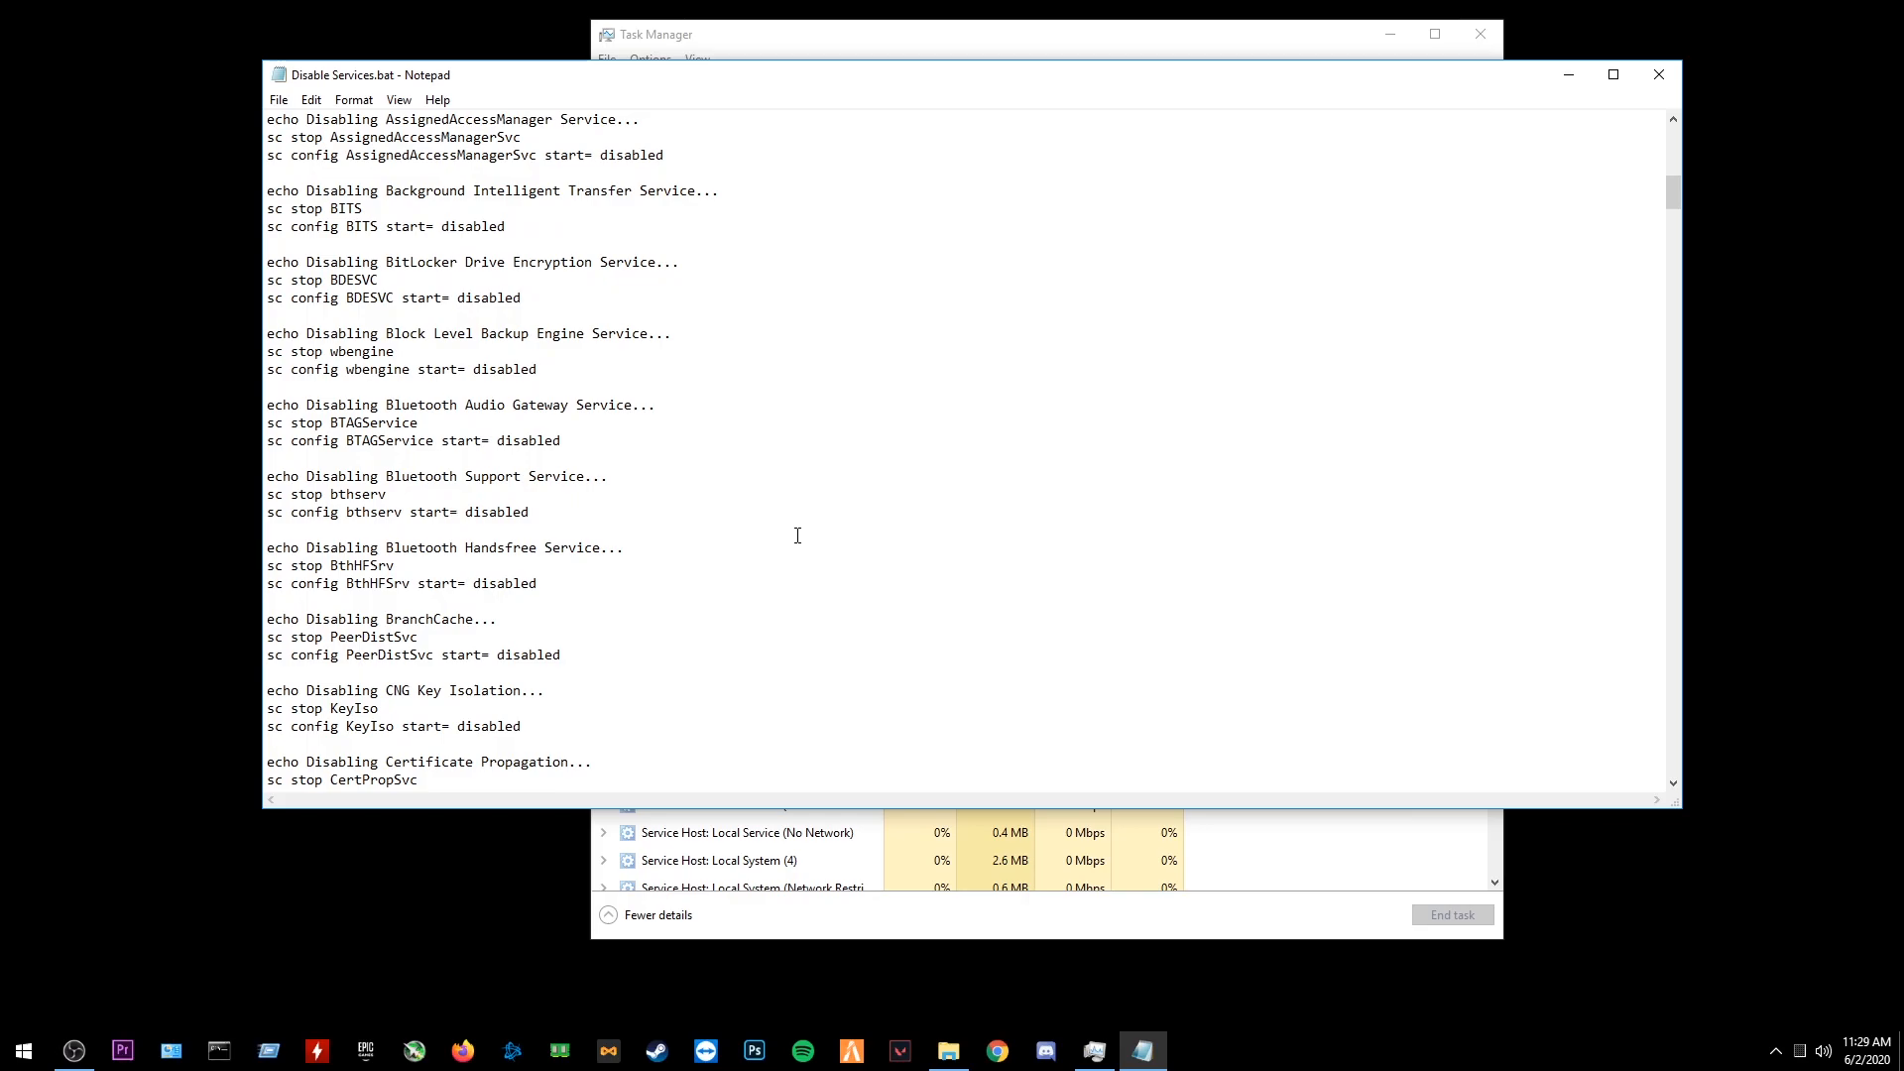
left_click_drag(378, 476, 578, 476)
scroll(724, 465, "down", 4)
scroll(724, 465, "down", 14)
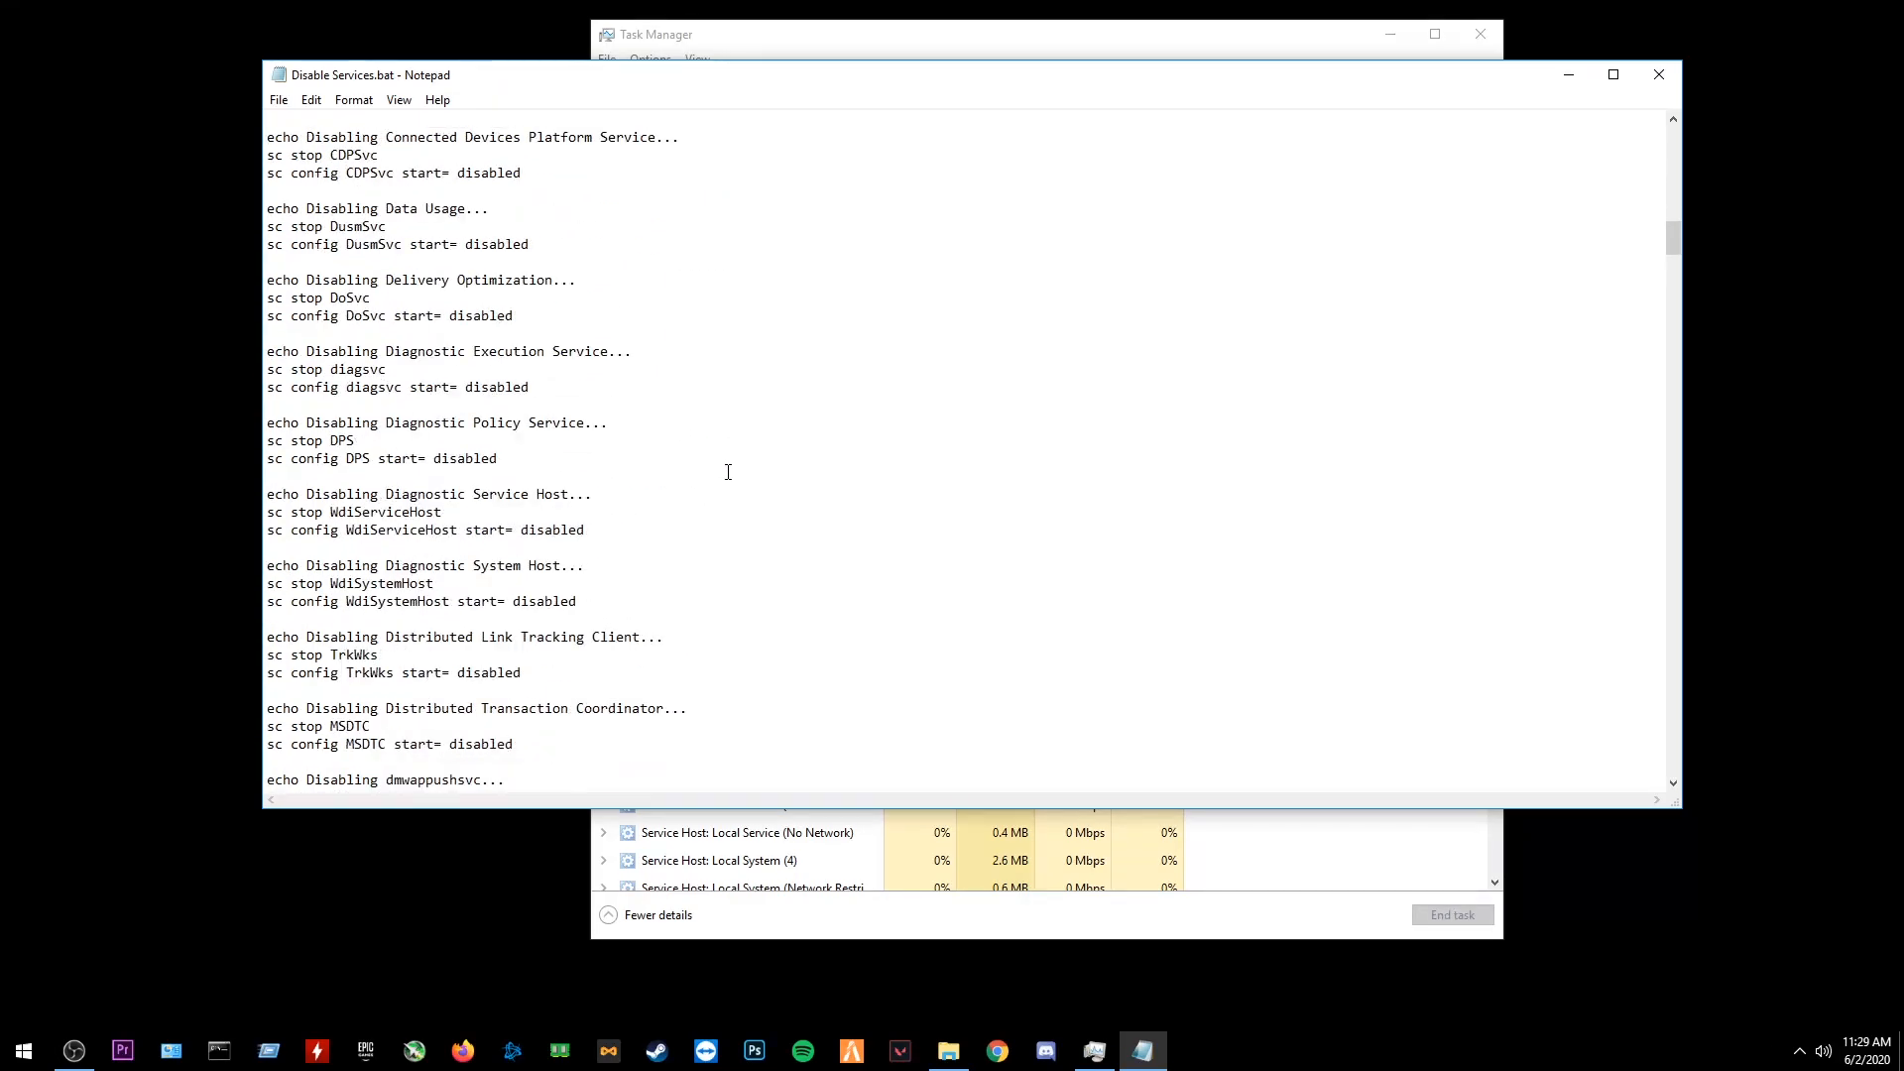
scroll(717, 496, "down", 3)
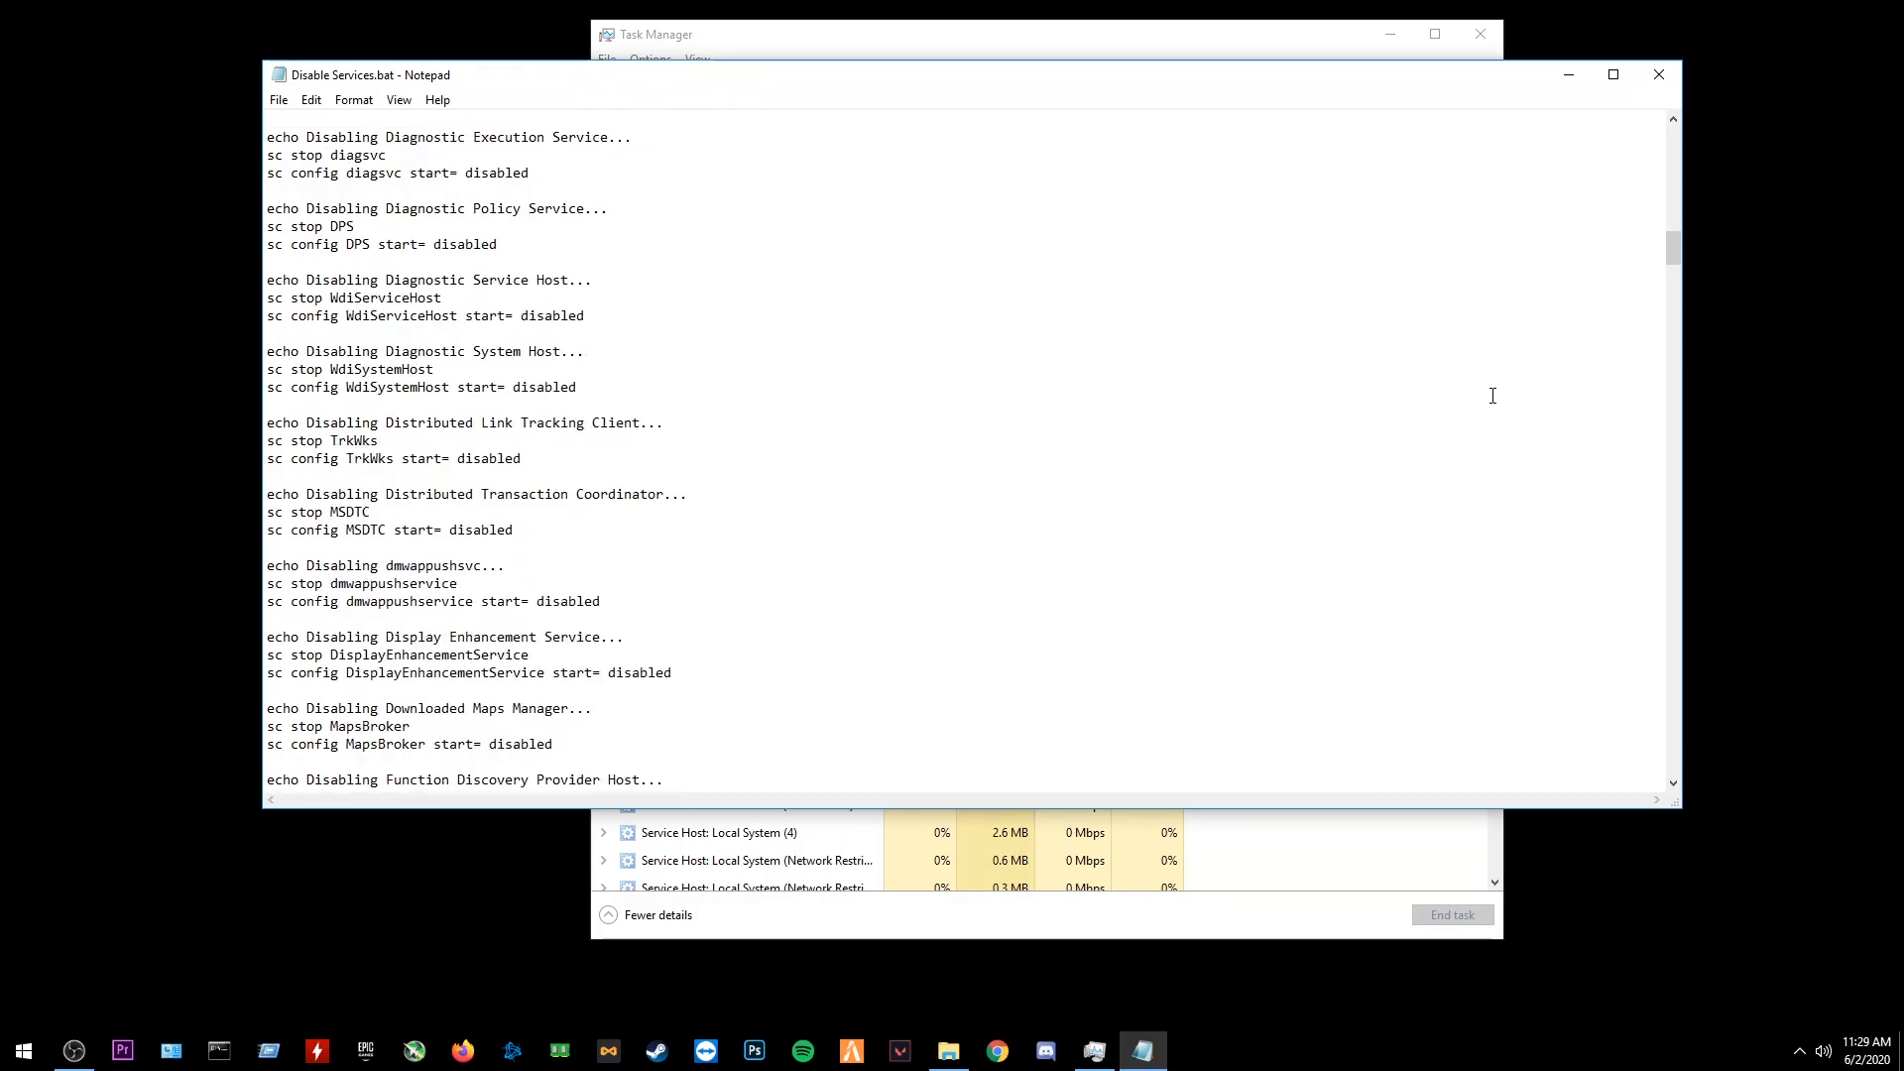
left_click_drag(1672, 251, 1712, 493)
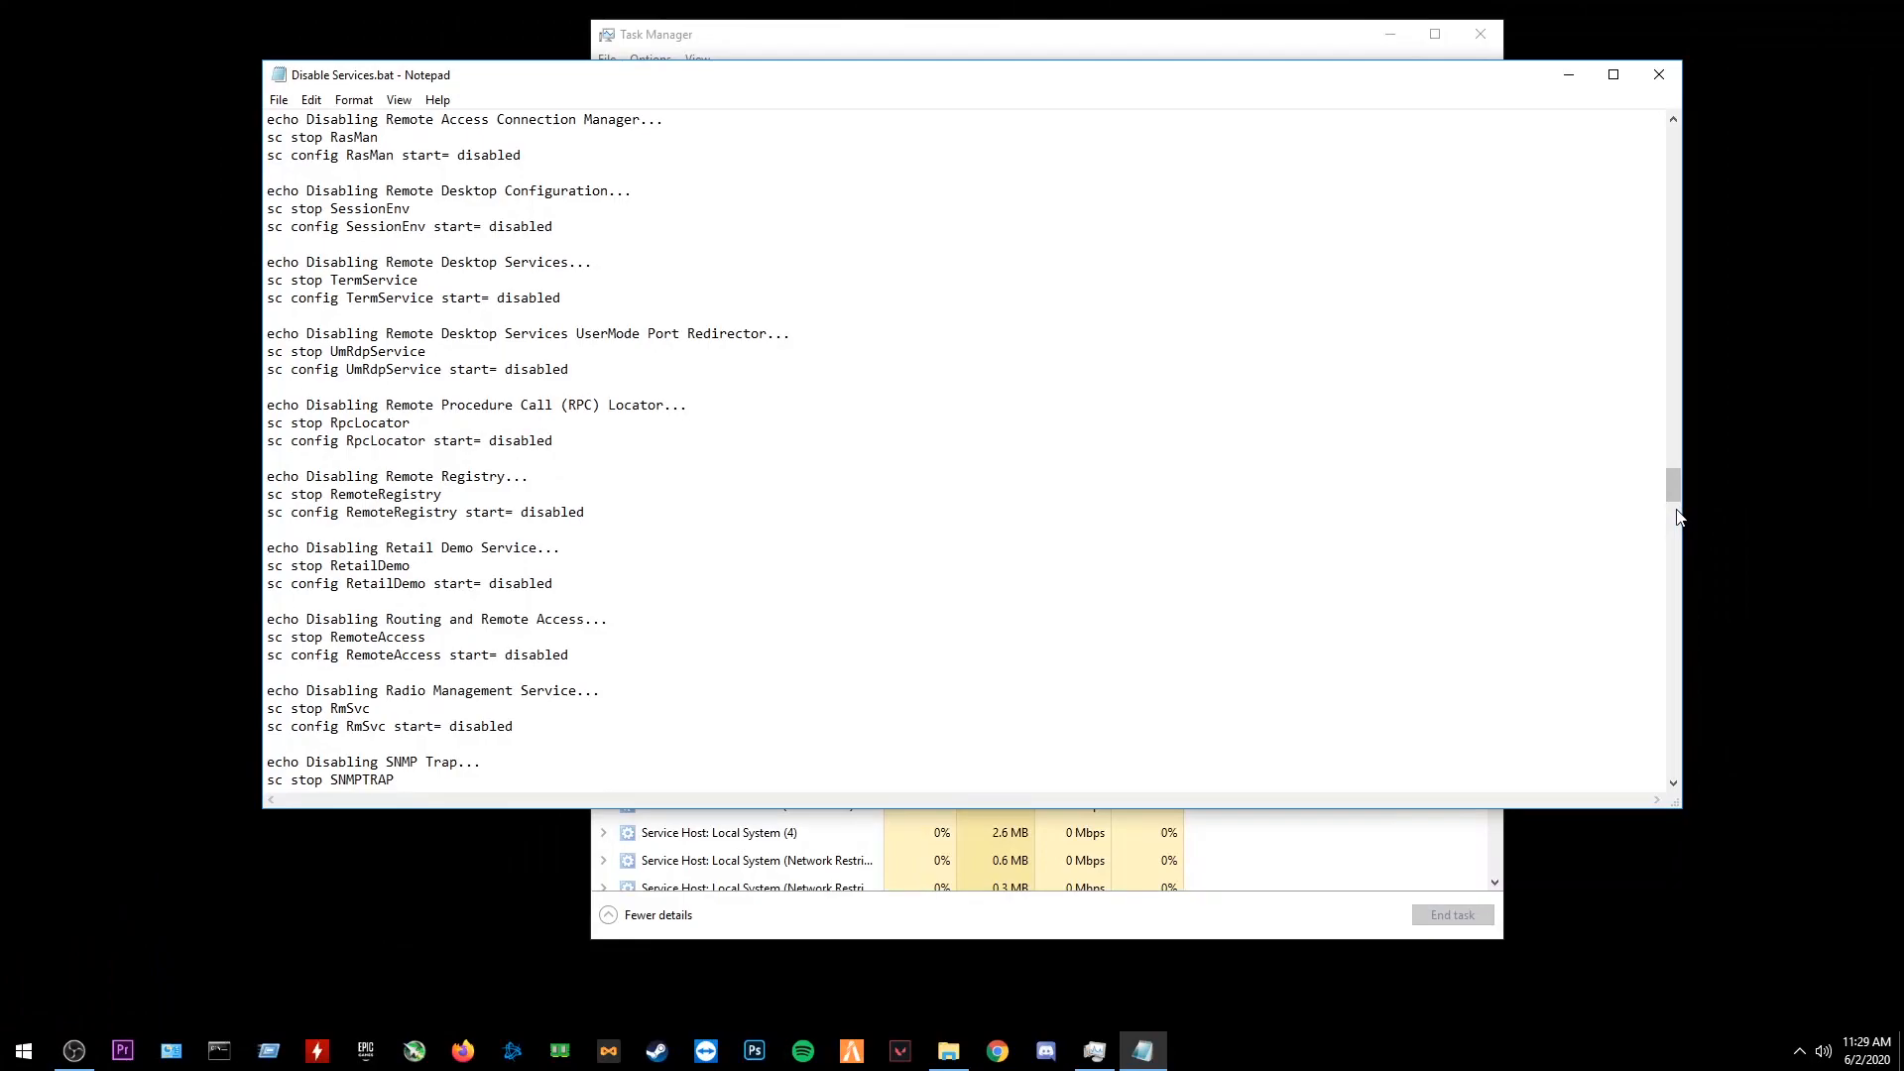
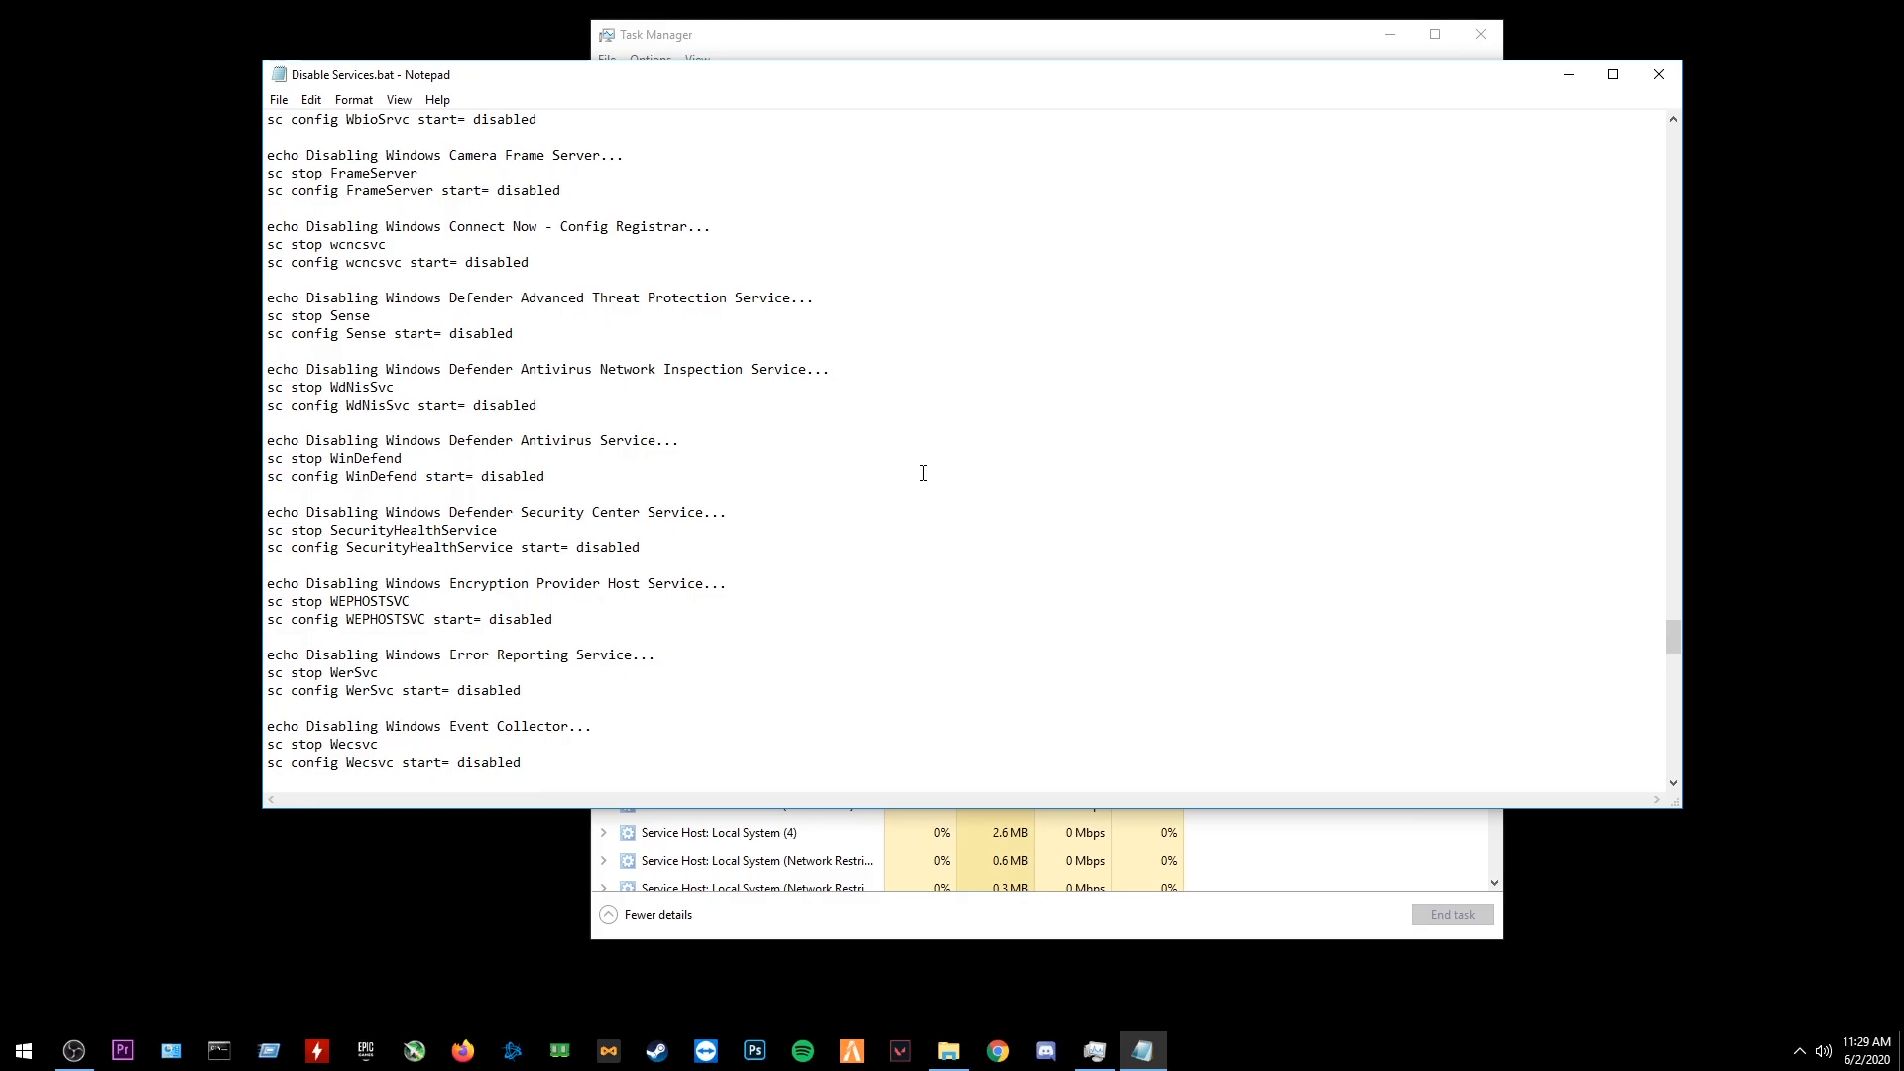
Read the script's Windows service entries, from Windows Defender through Windows Update and Workstation to the Xbox services
scroll(922, 473, "down", 6)
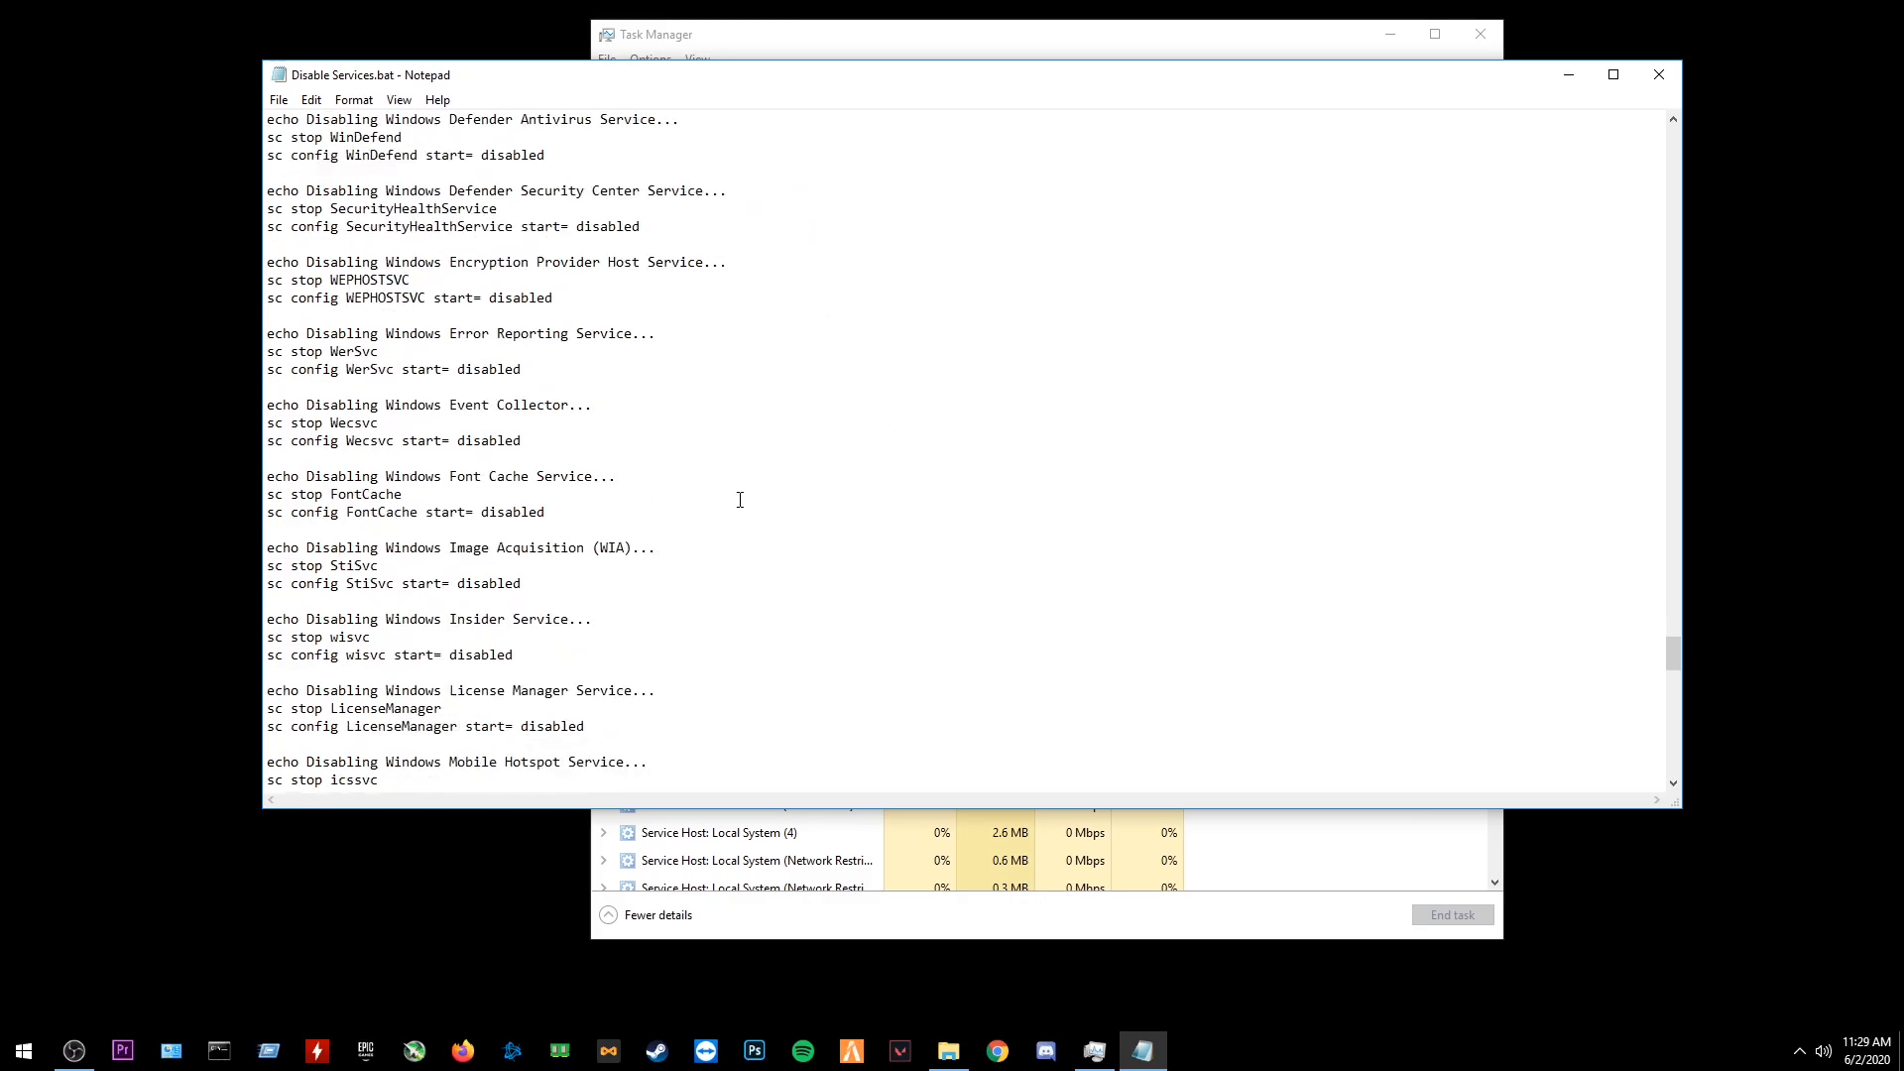
scroll(634, 539, "down", 5)
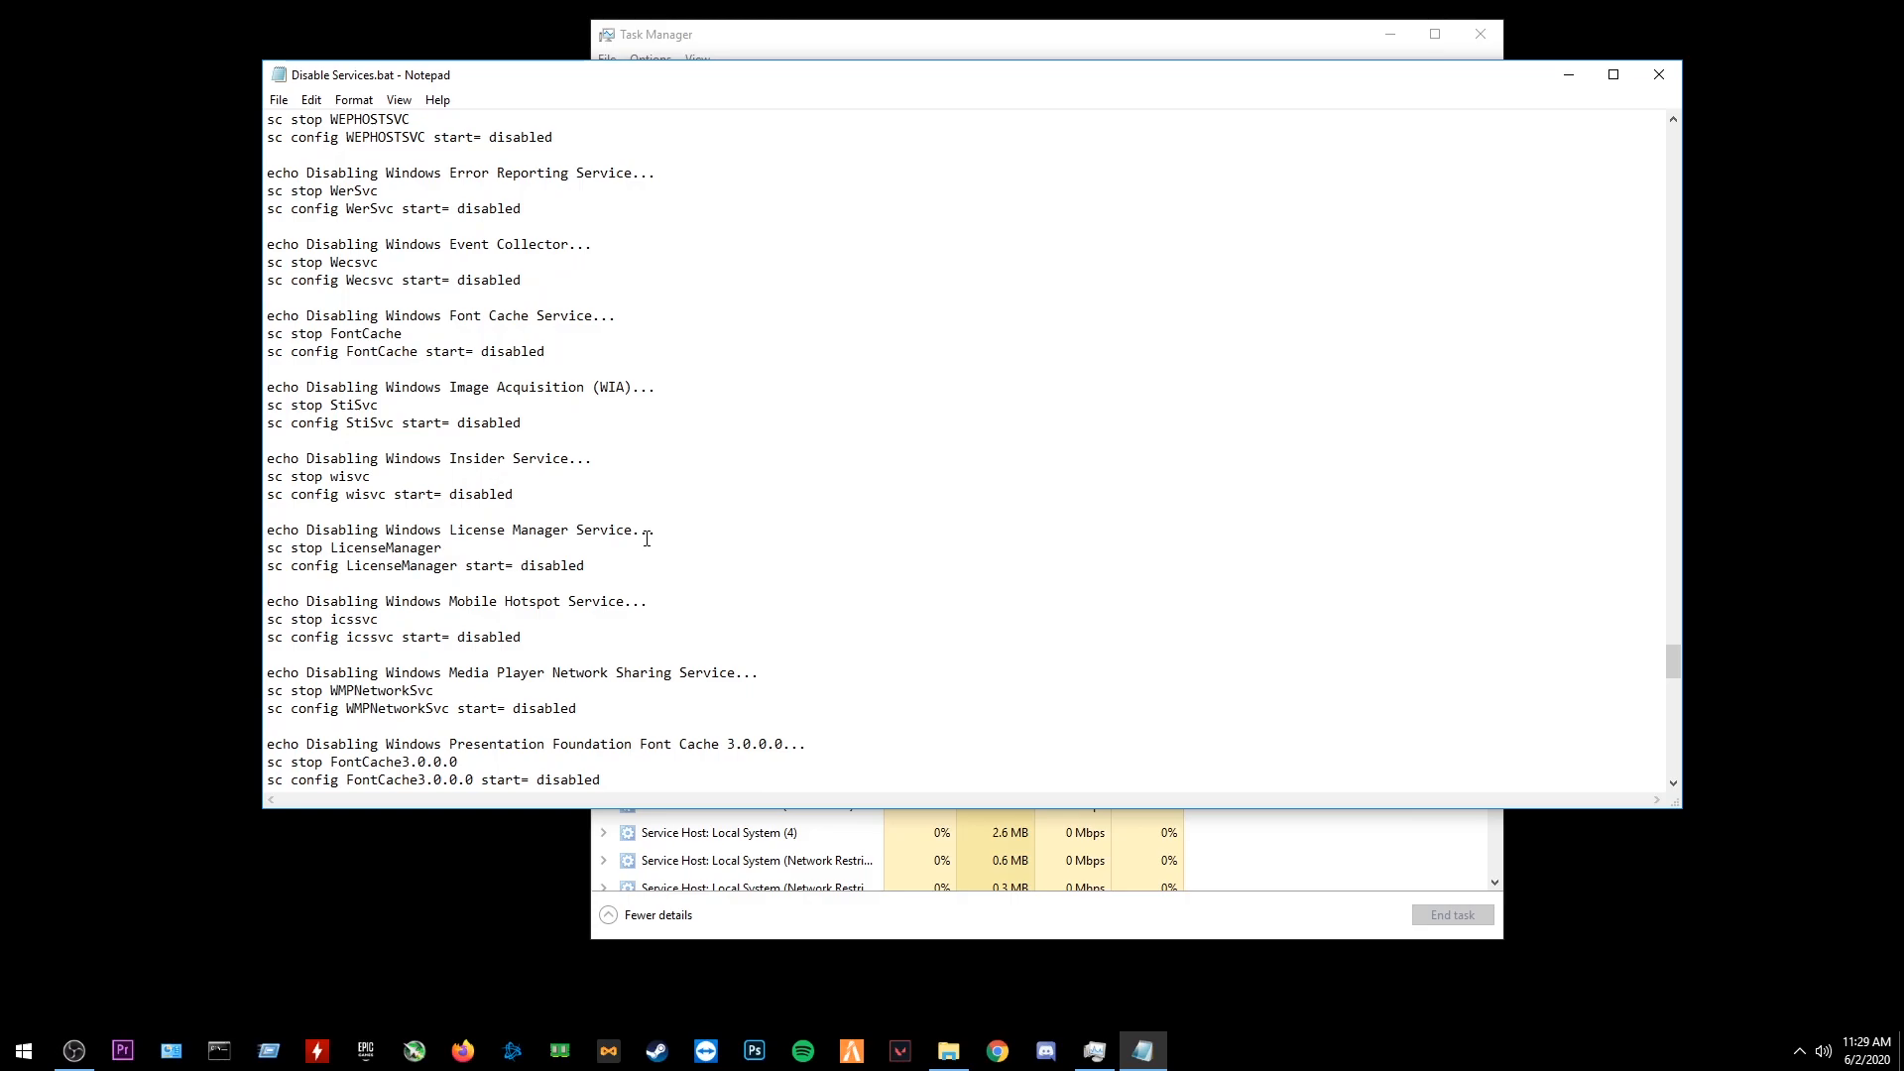
scroll(623, 560, "down", 4)
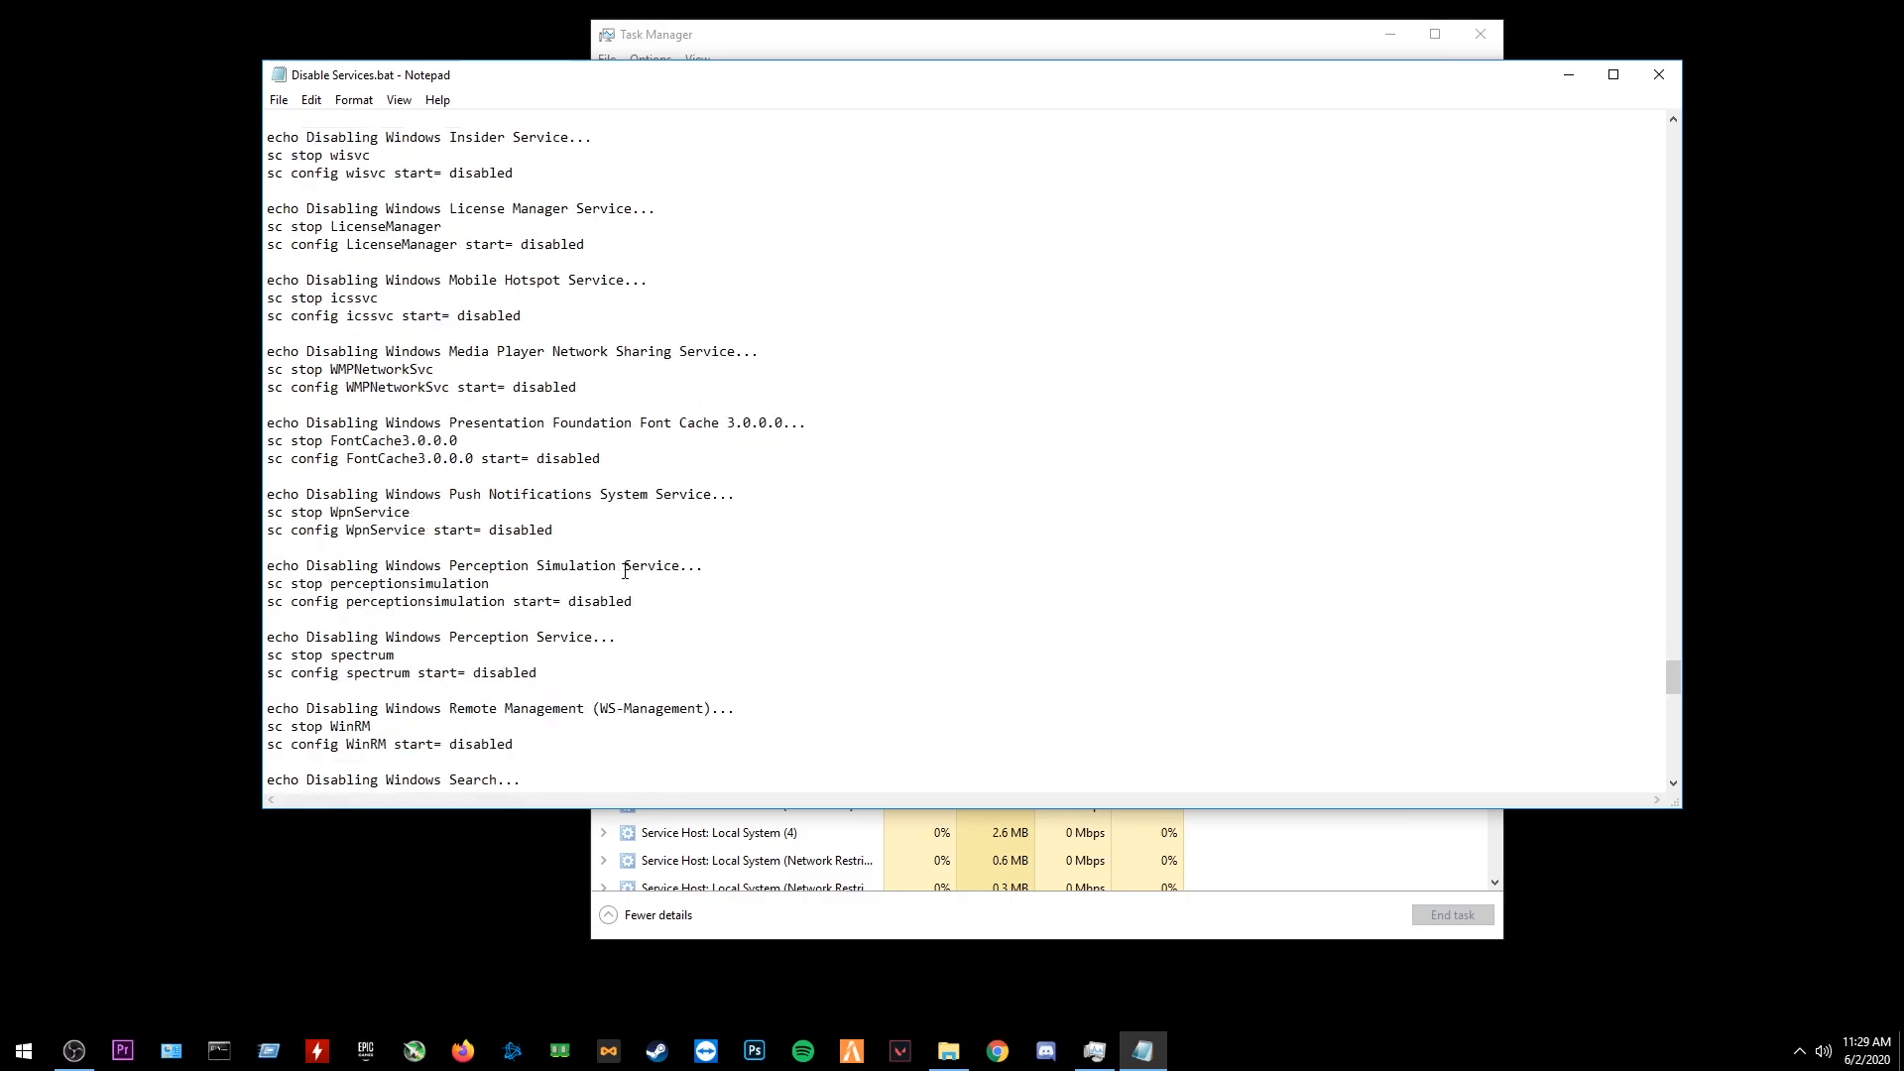
scroll(623, 655, "down", 7)
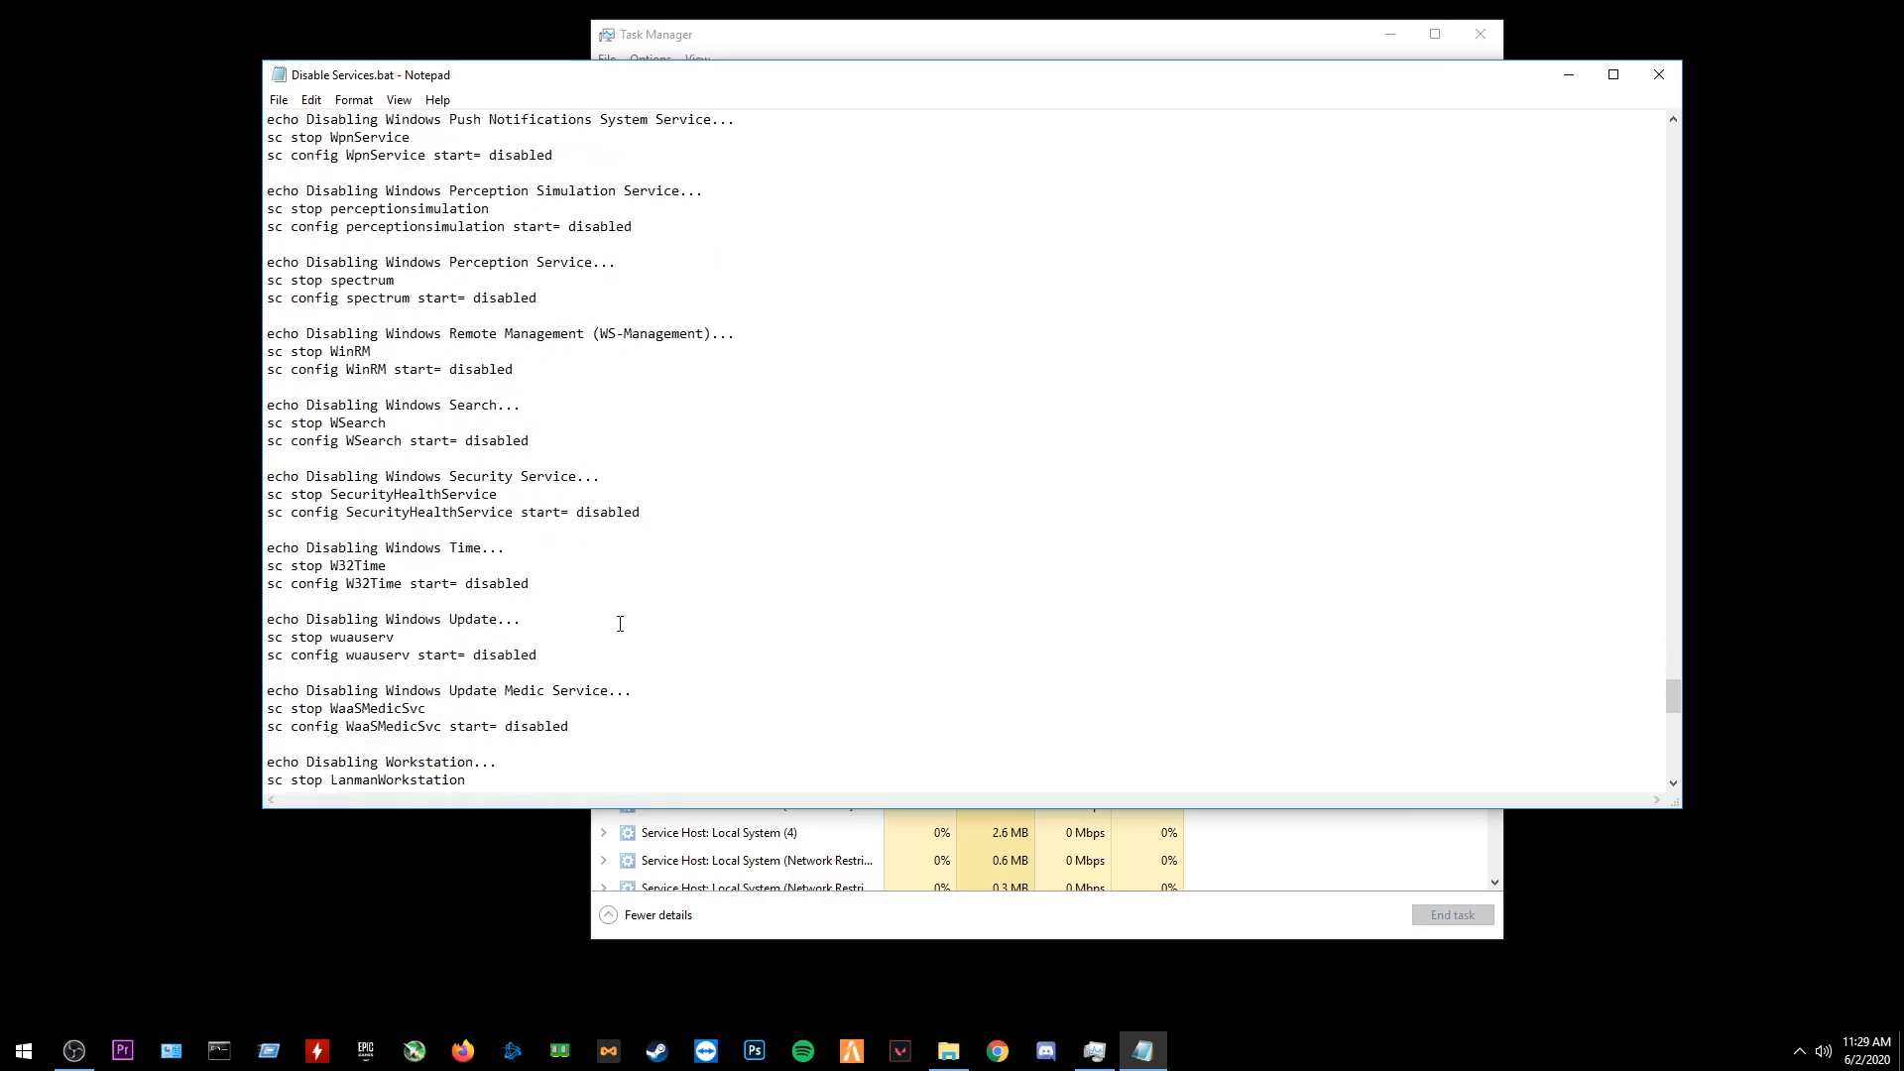
scroll(624, 624, "down", 1)
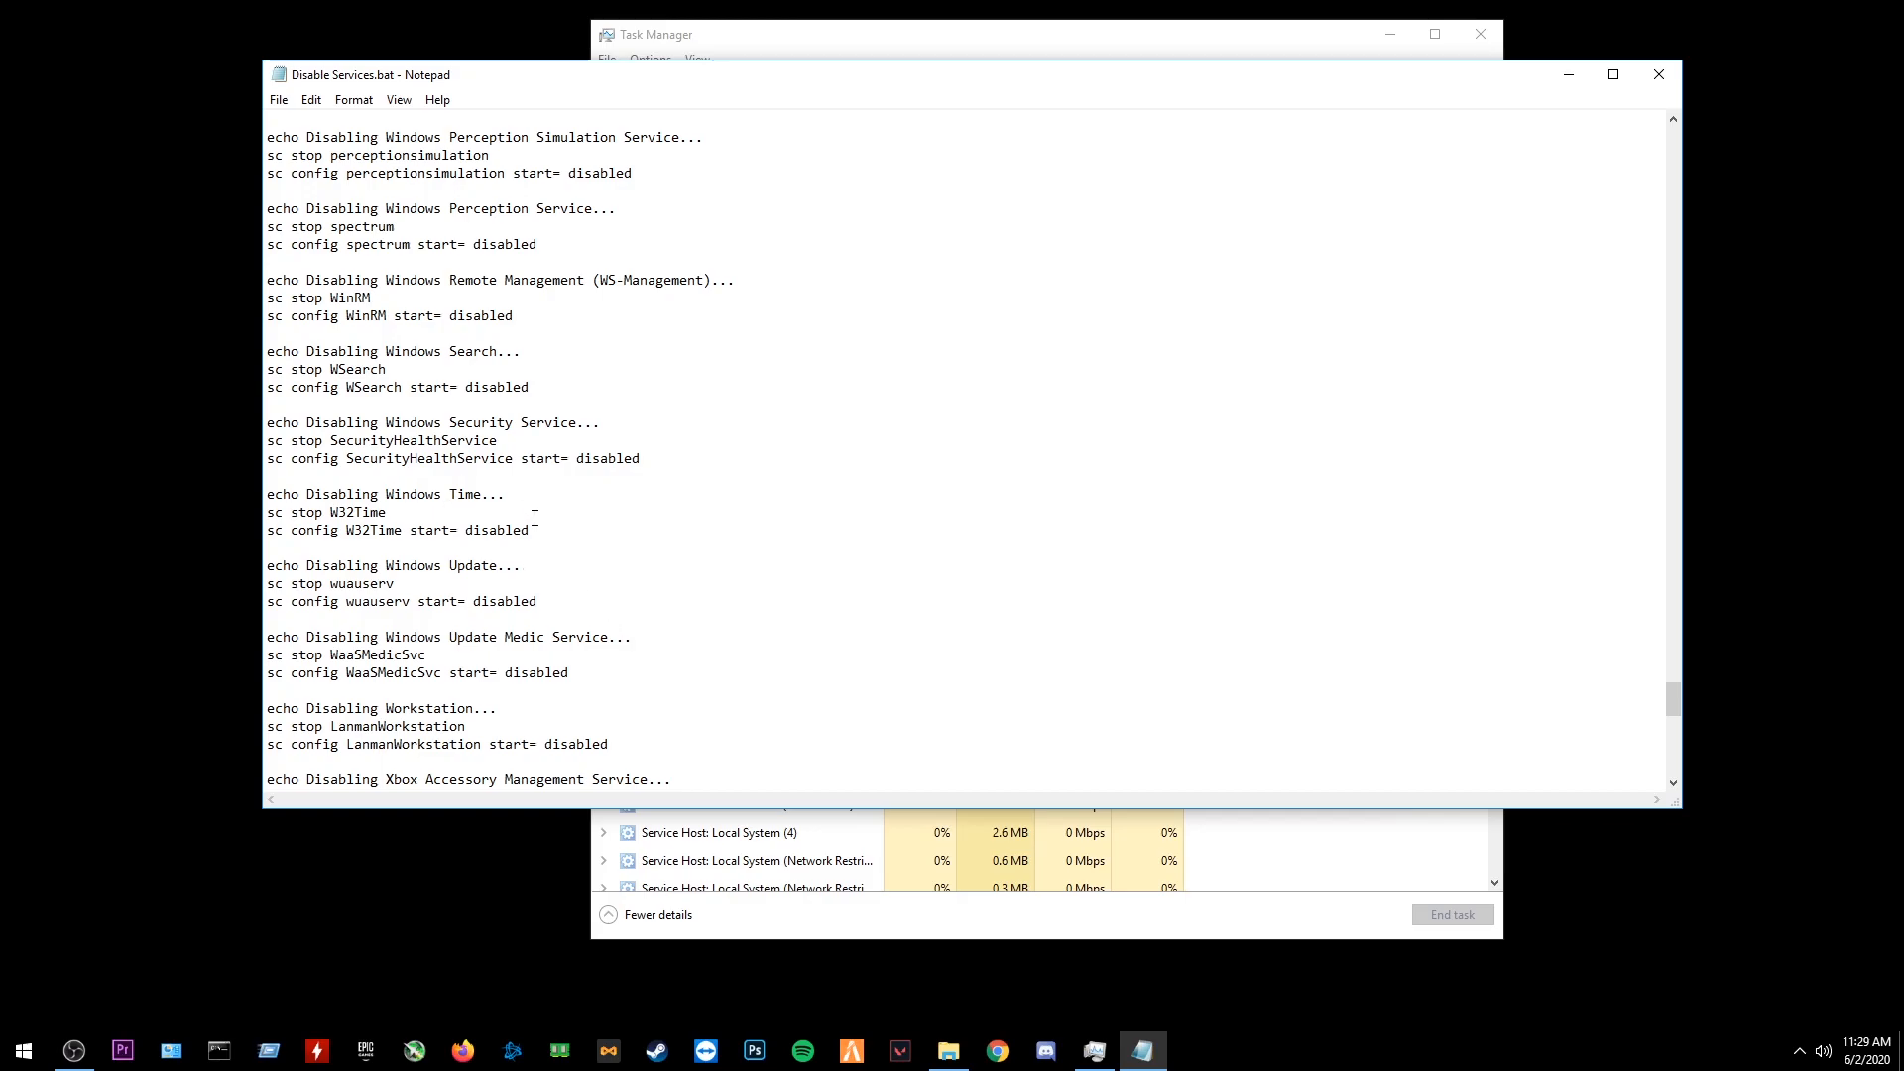
scroll(561, 526, "down", 2)
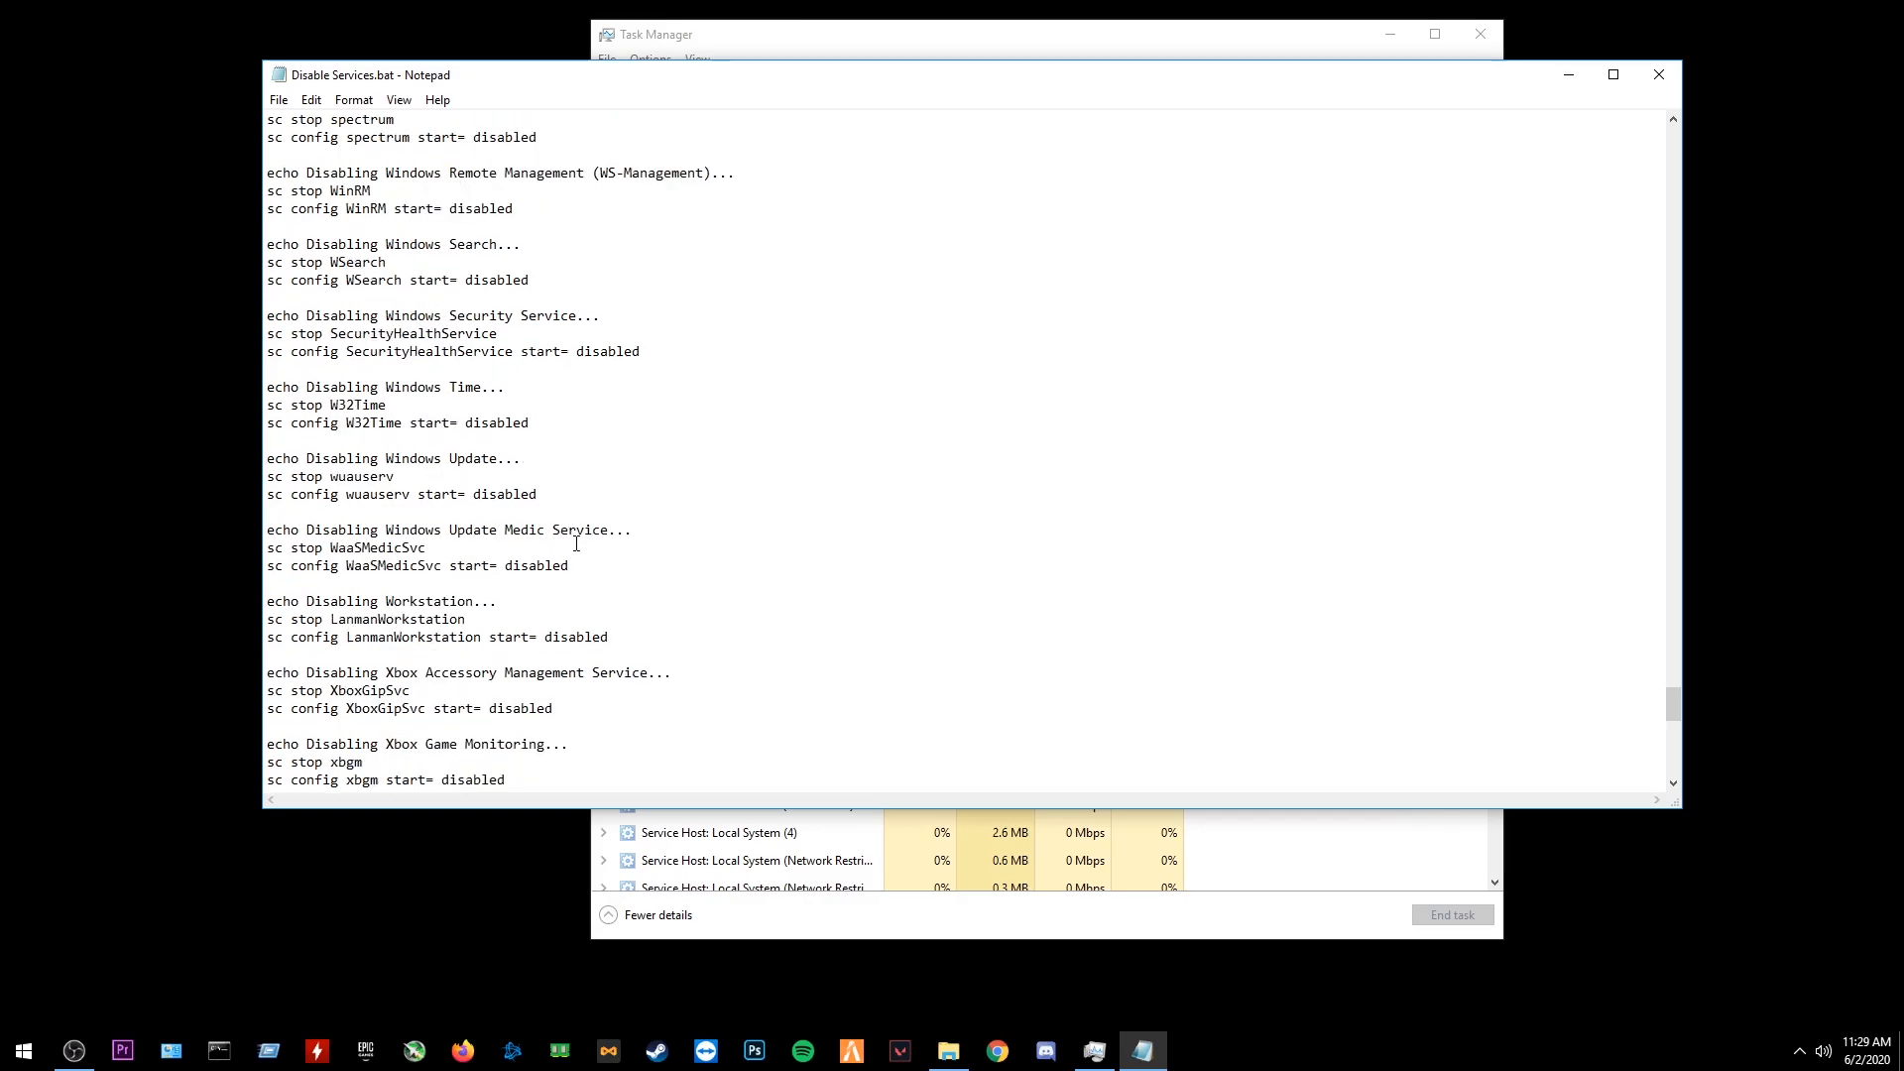
scroll(574, 536, "down", 1)
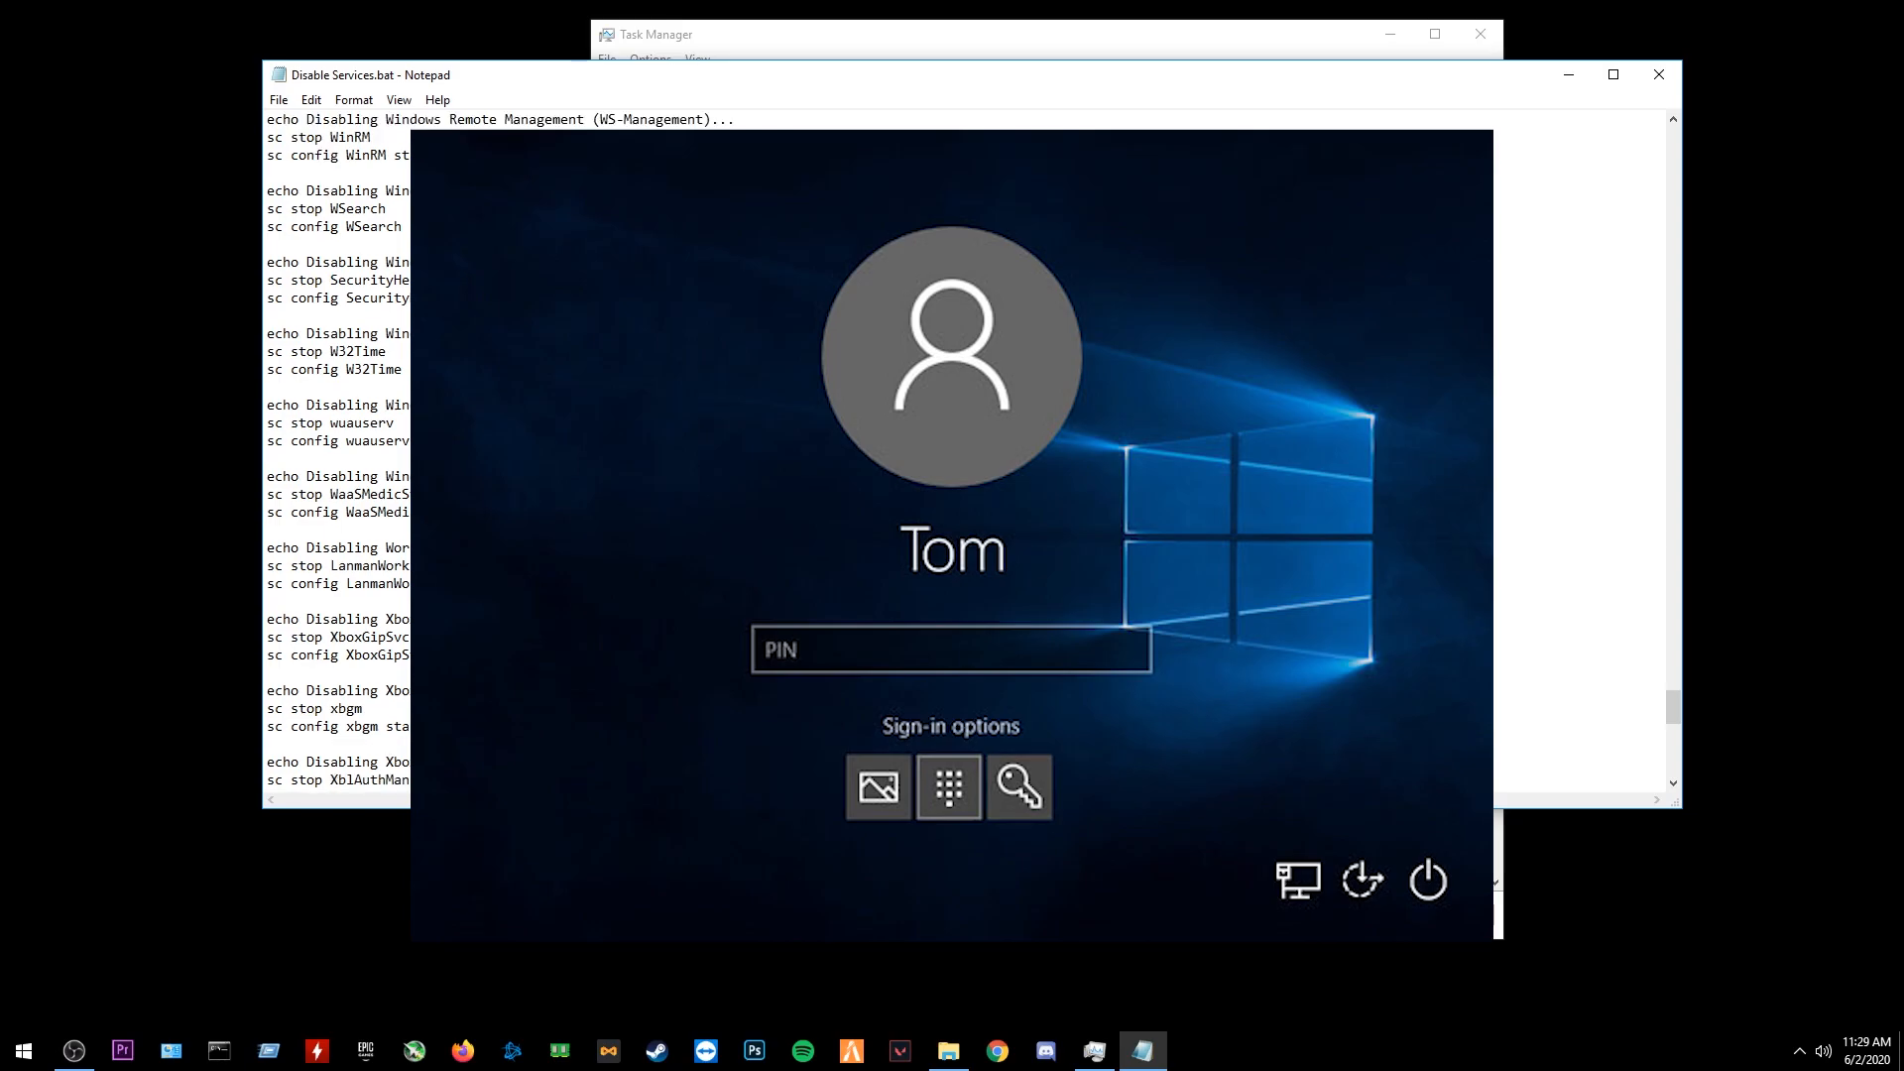
scroll(647, 680, "down", 2)
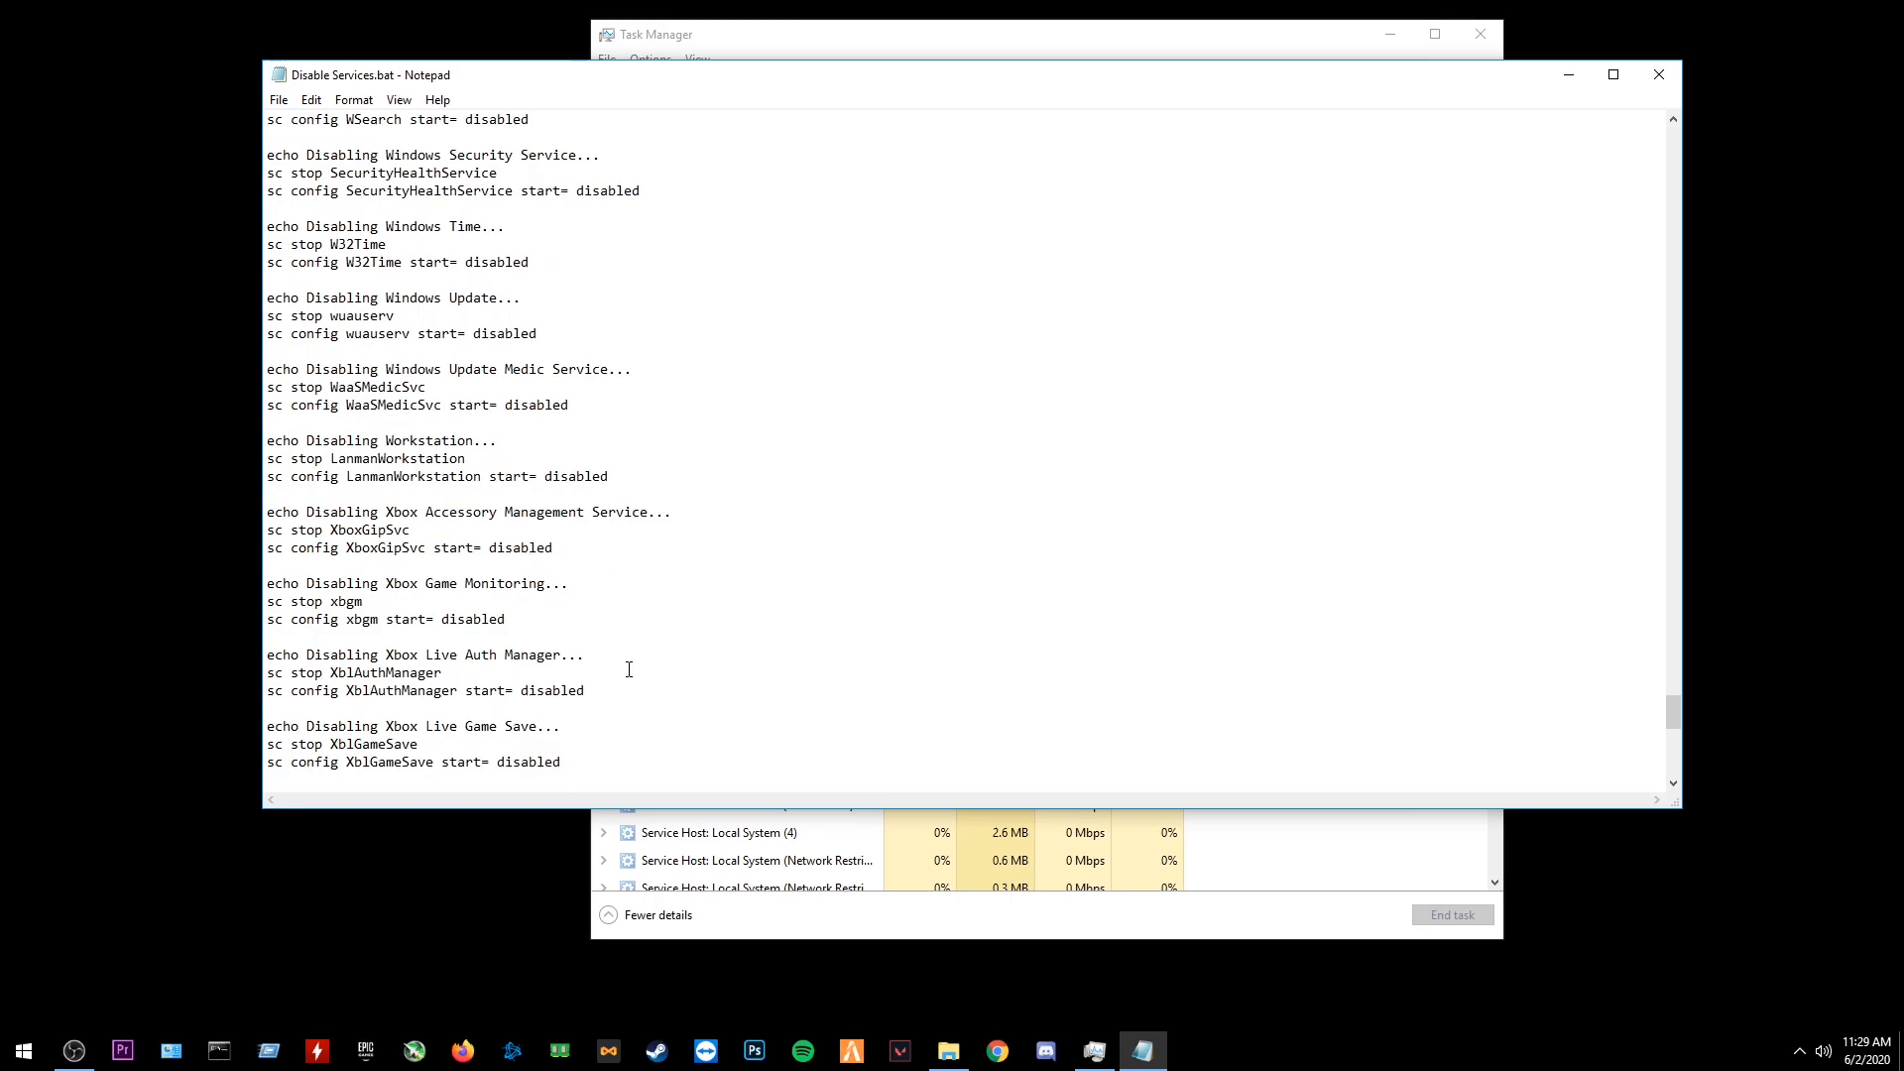
Delete the three-line Xbox Live Game Save block from the script, along with a leftover blank line
left_click_drag(573, 761, 268, 728)
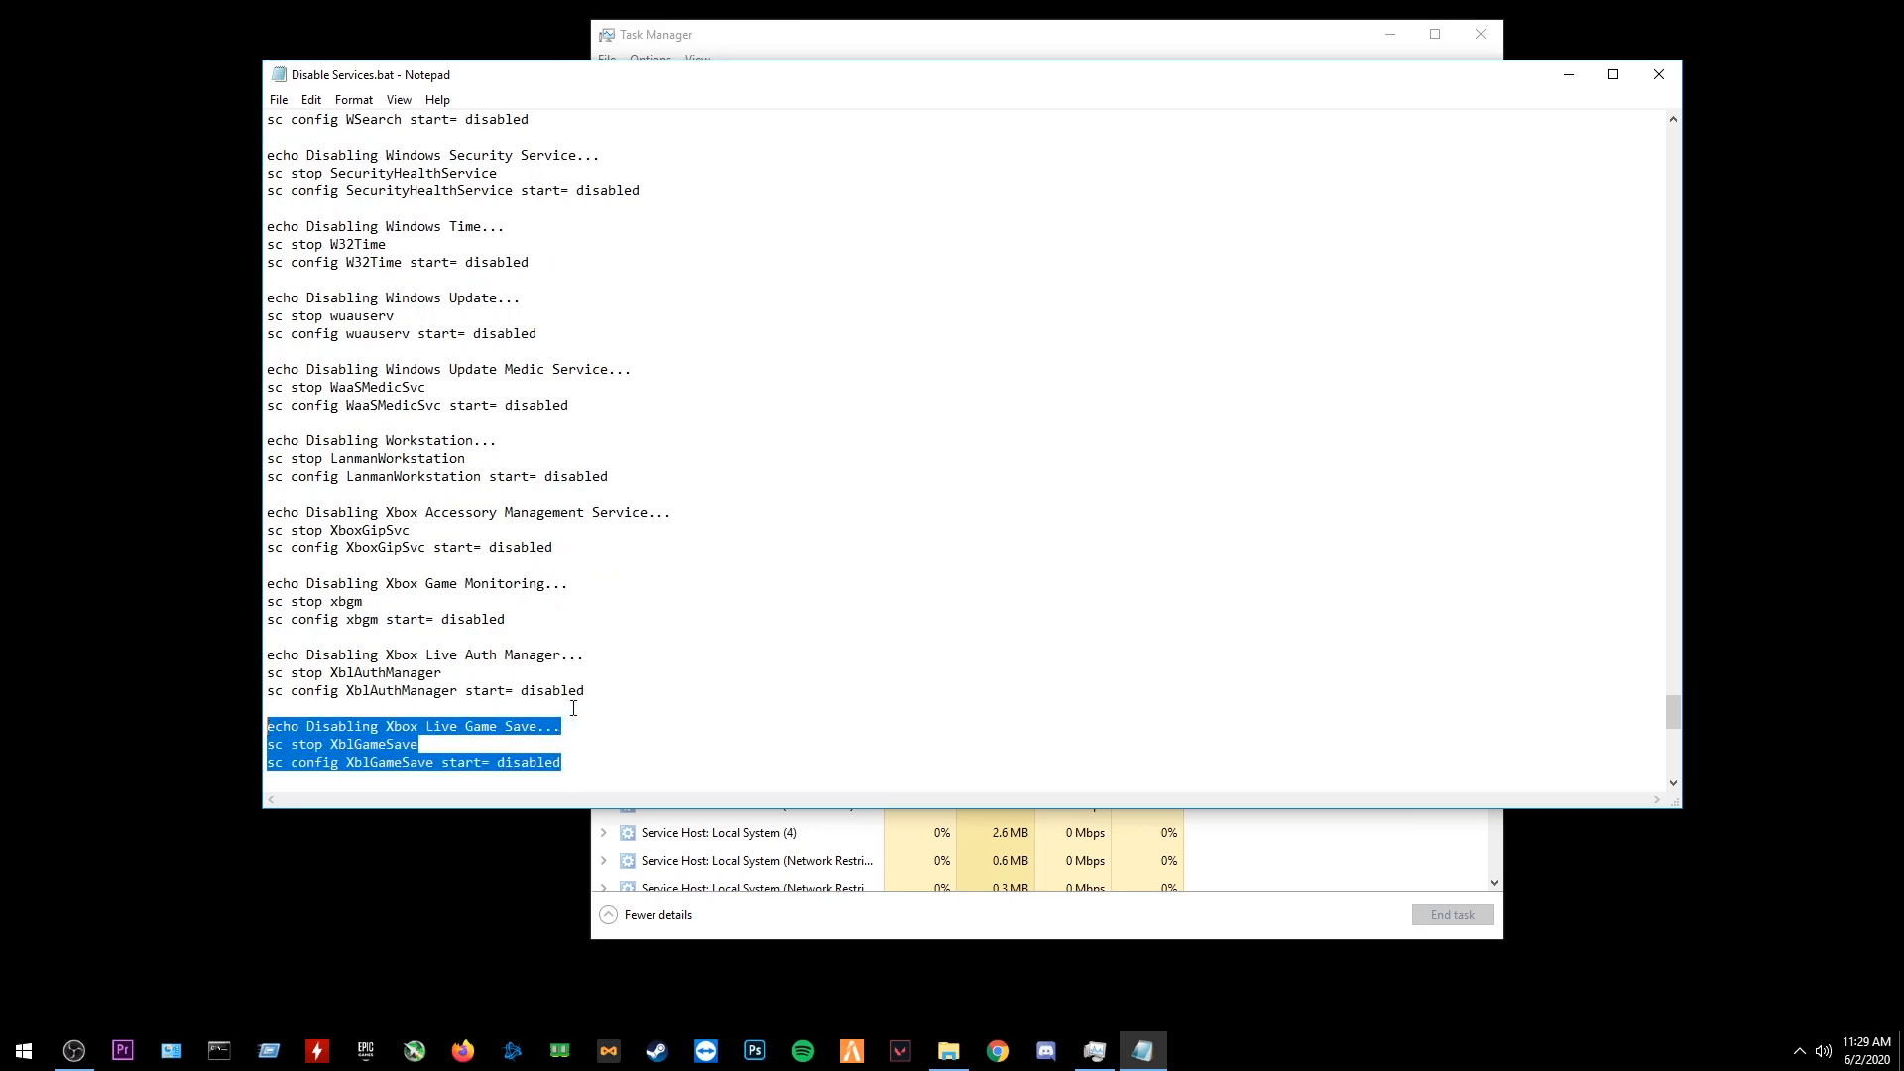
key("Delete")
scroll(508, 535, "up", 3)
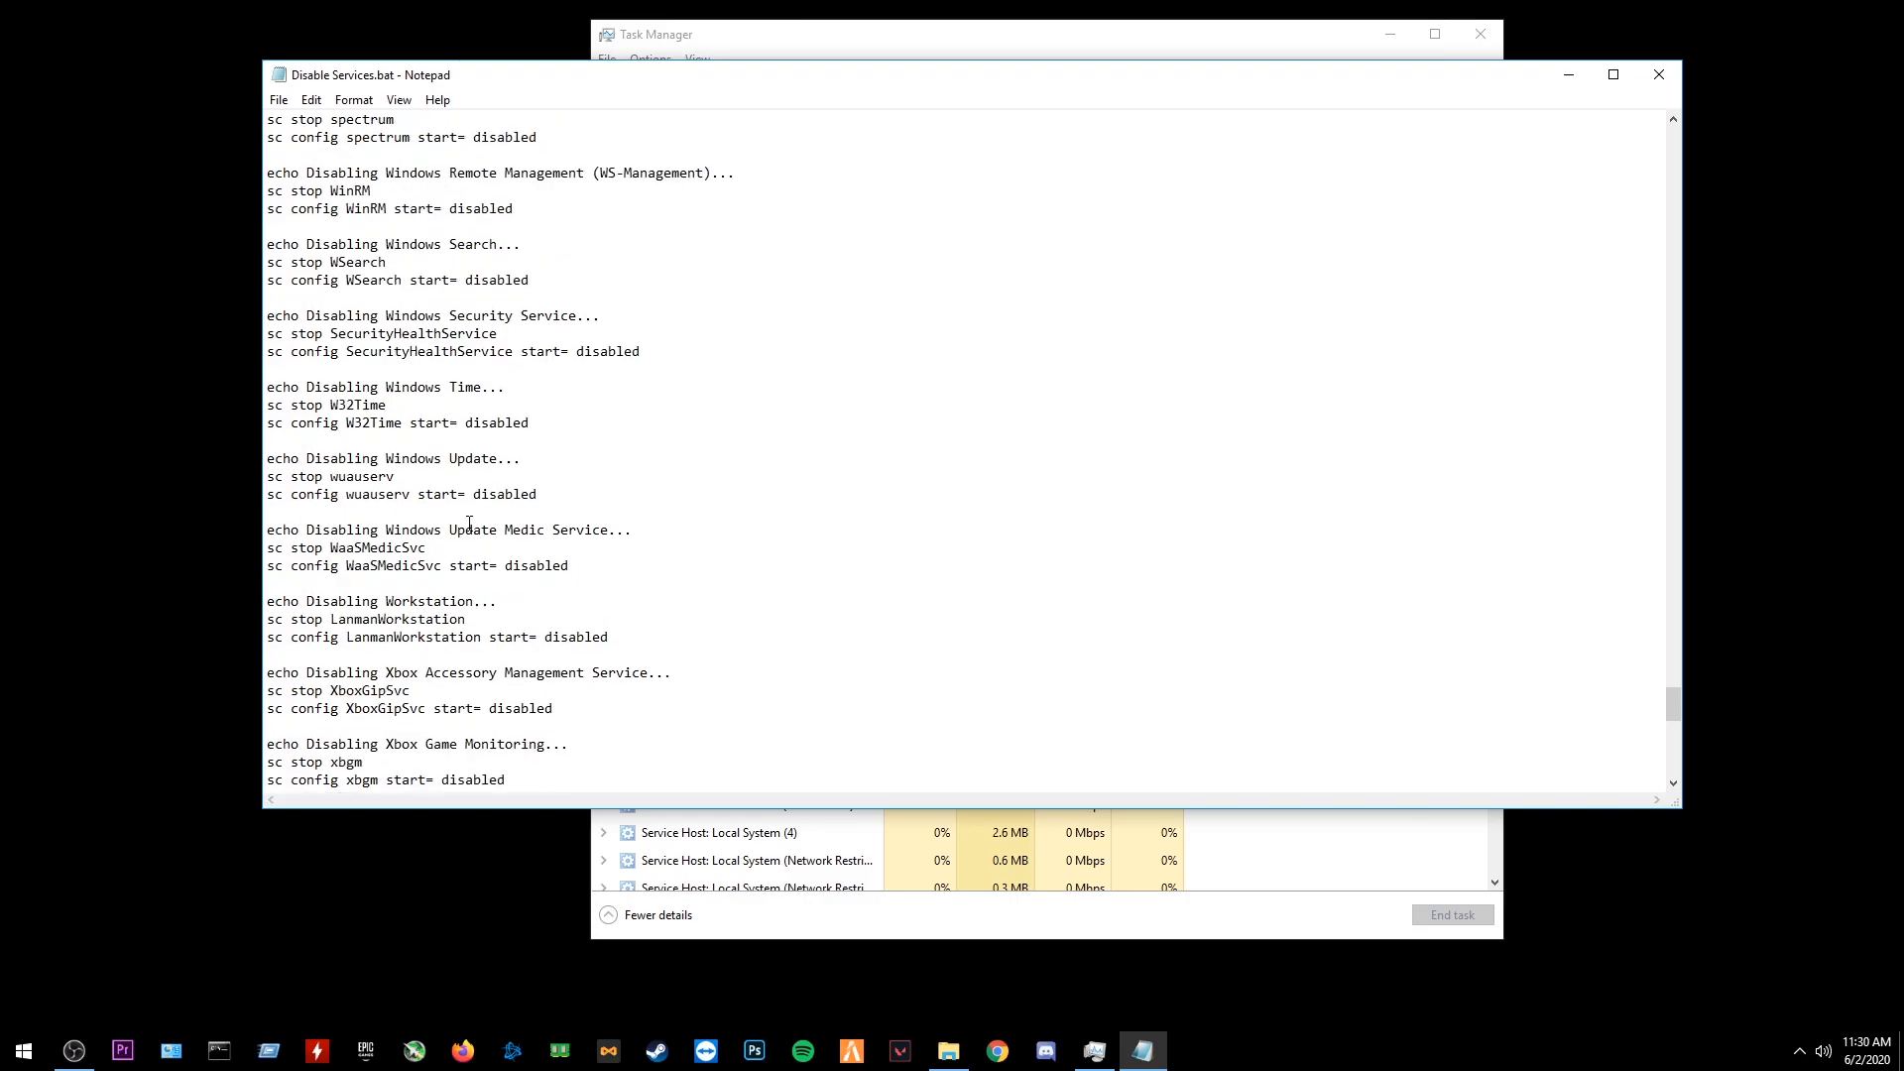
key("ctrl+z")
scroll(531, 665, "down", 3)
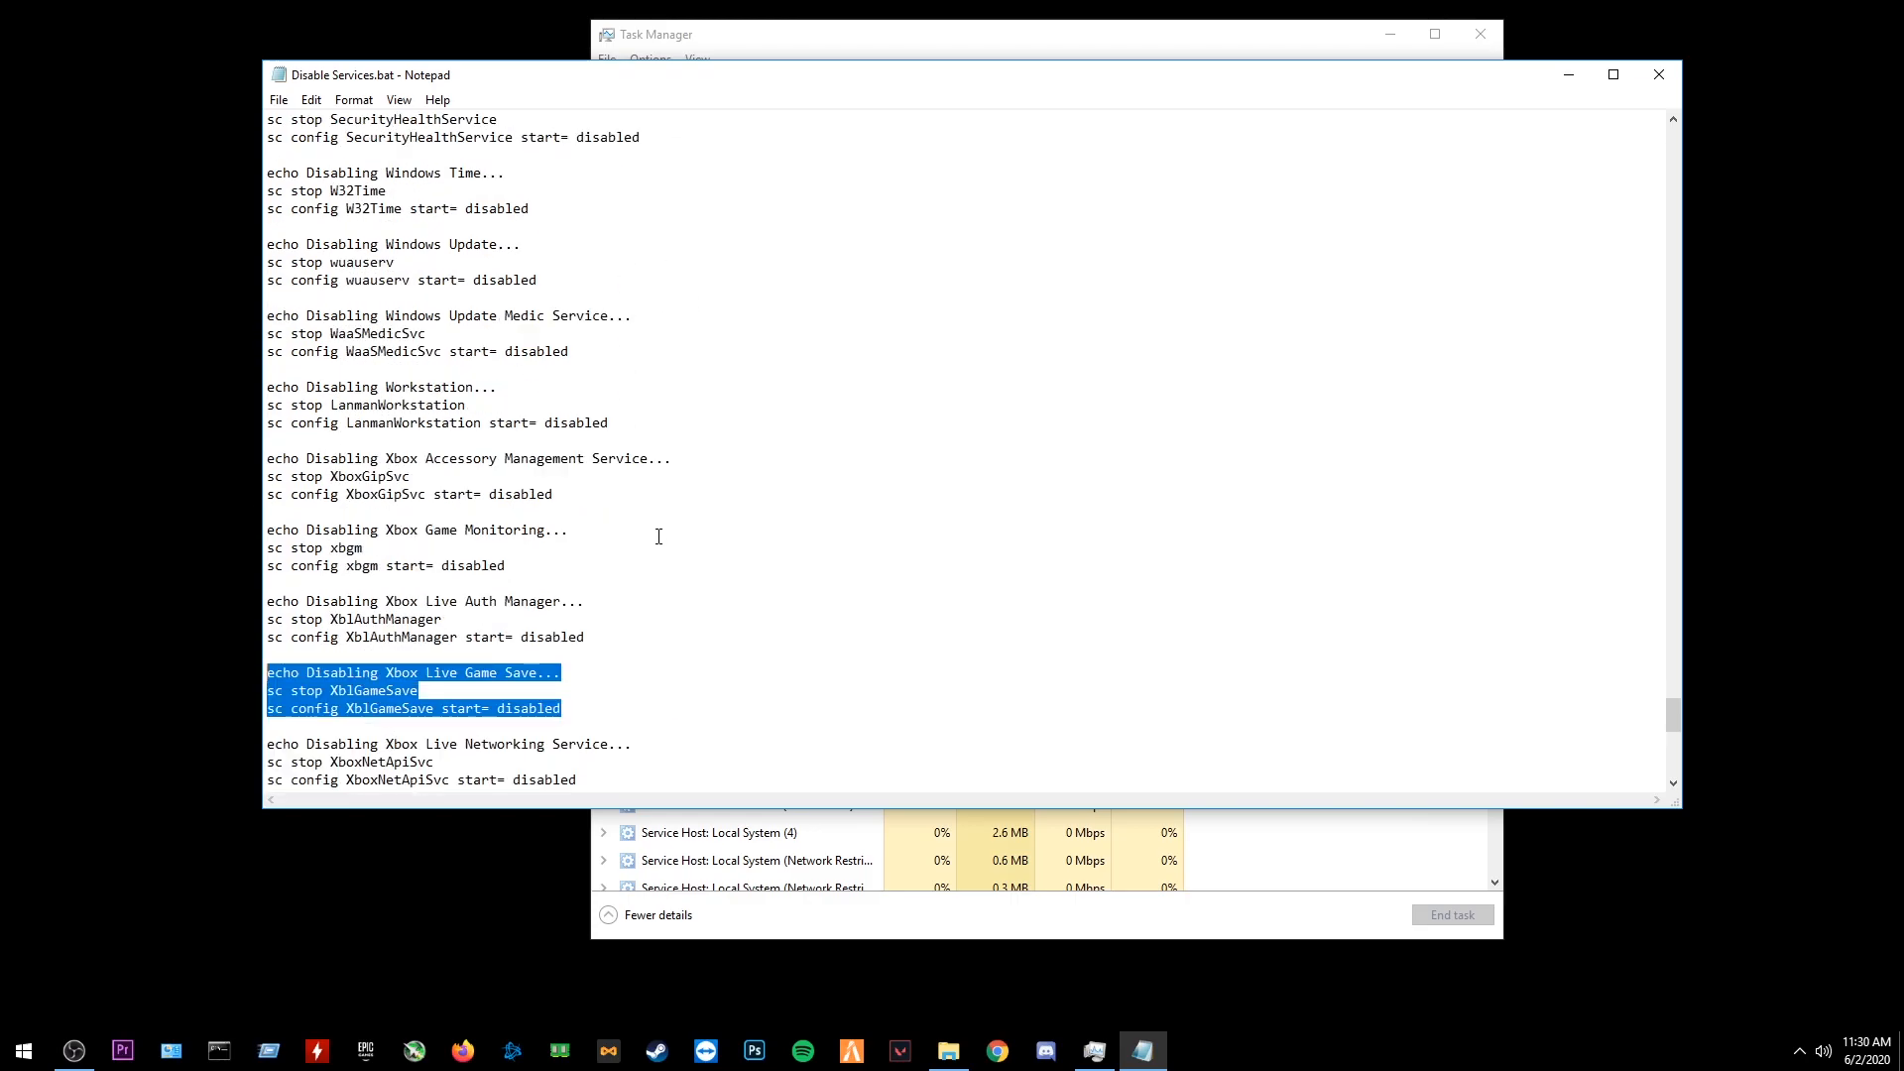
key("Delete")
key("BackSpace")
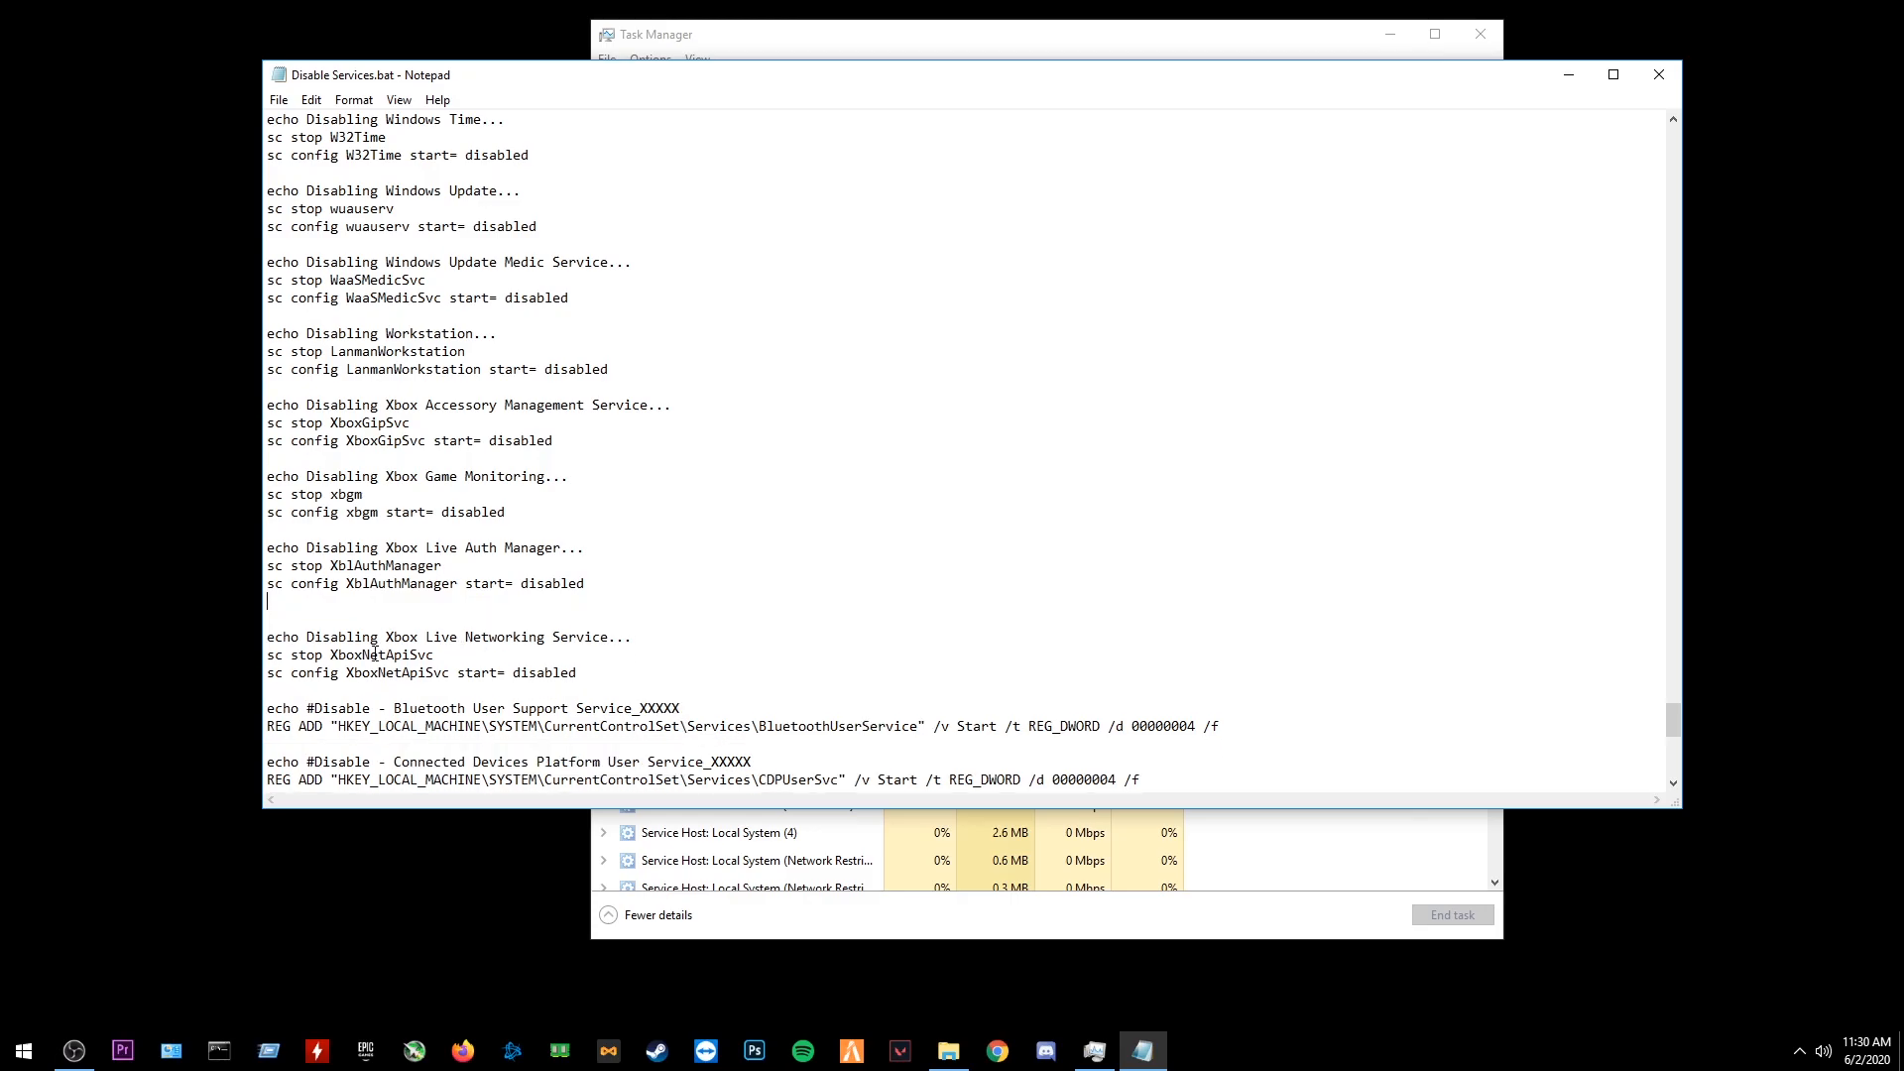
Remove the extra blank line above the Xbox Live Networking Service block and close the script without saving the edits
key("Delete")
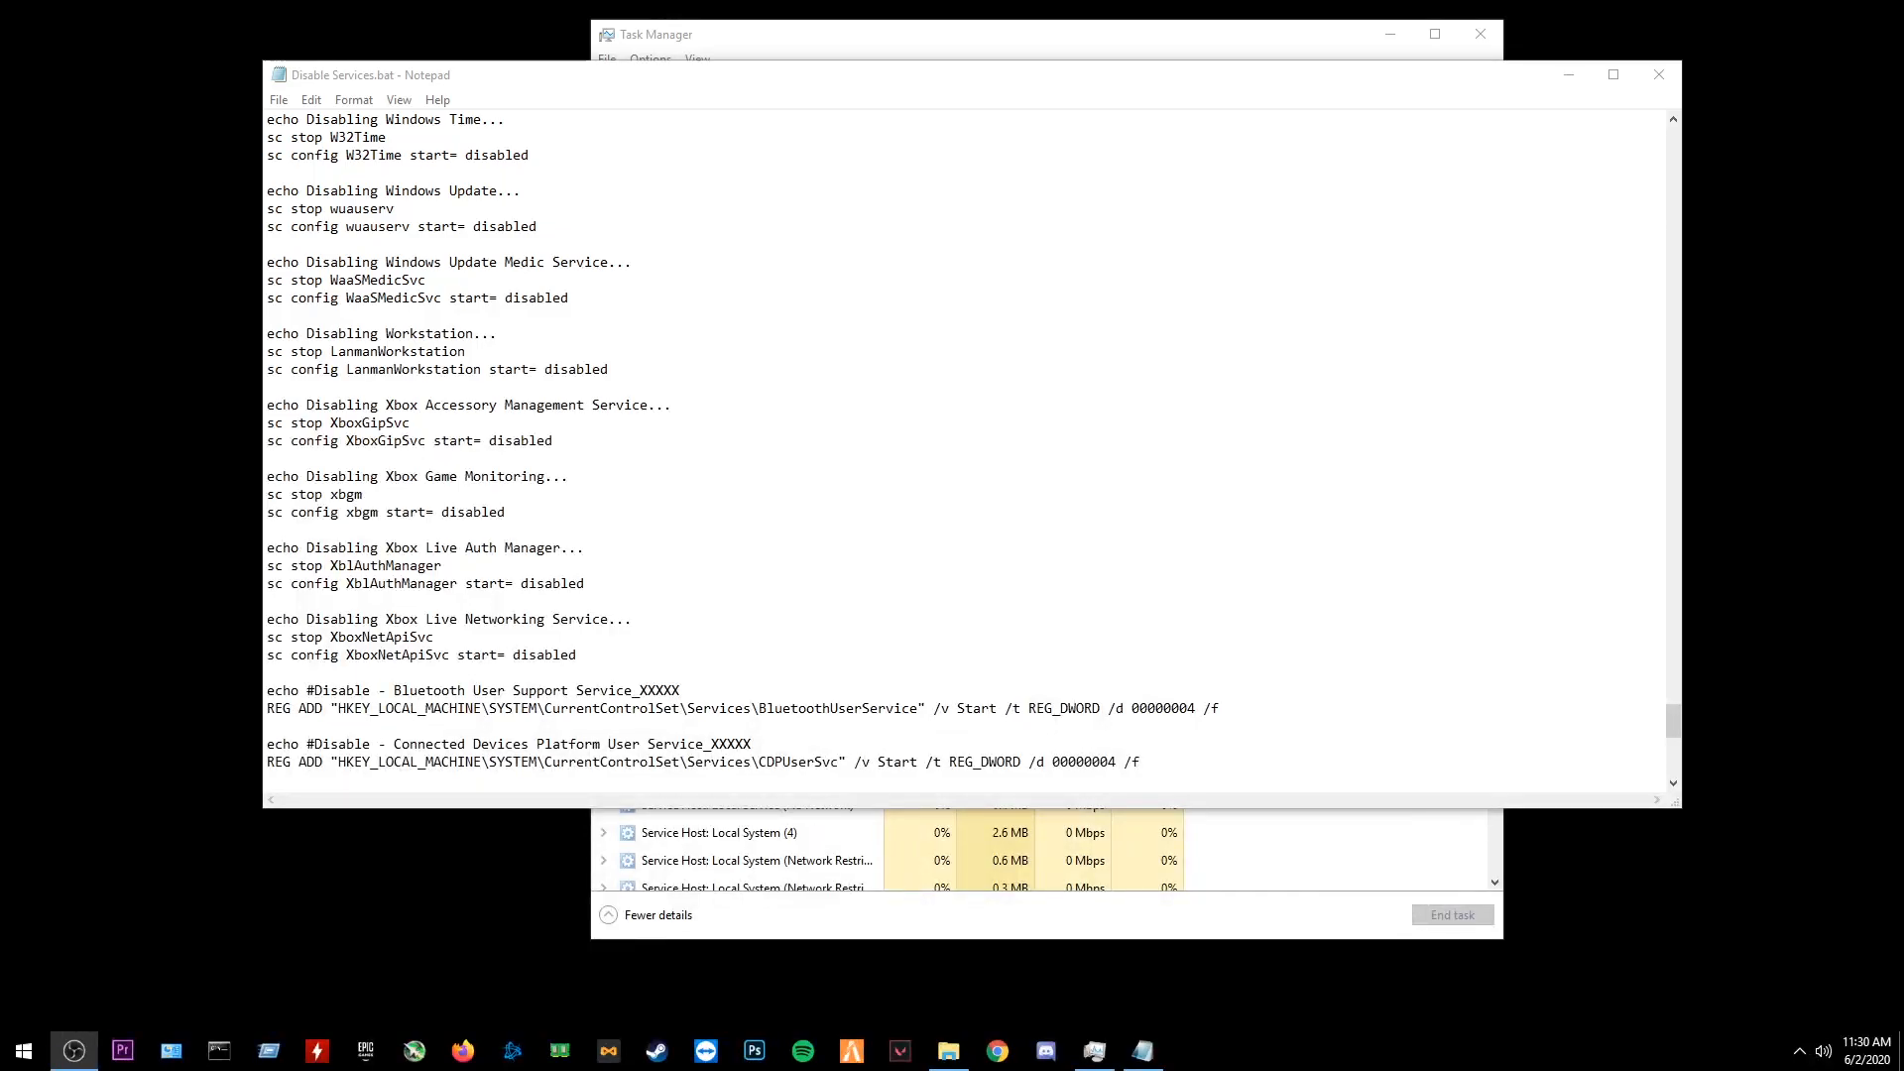
left_click(1658, 75)
left_click(984, 548)
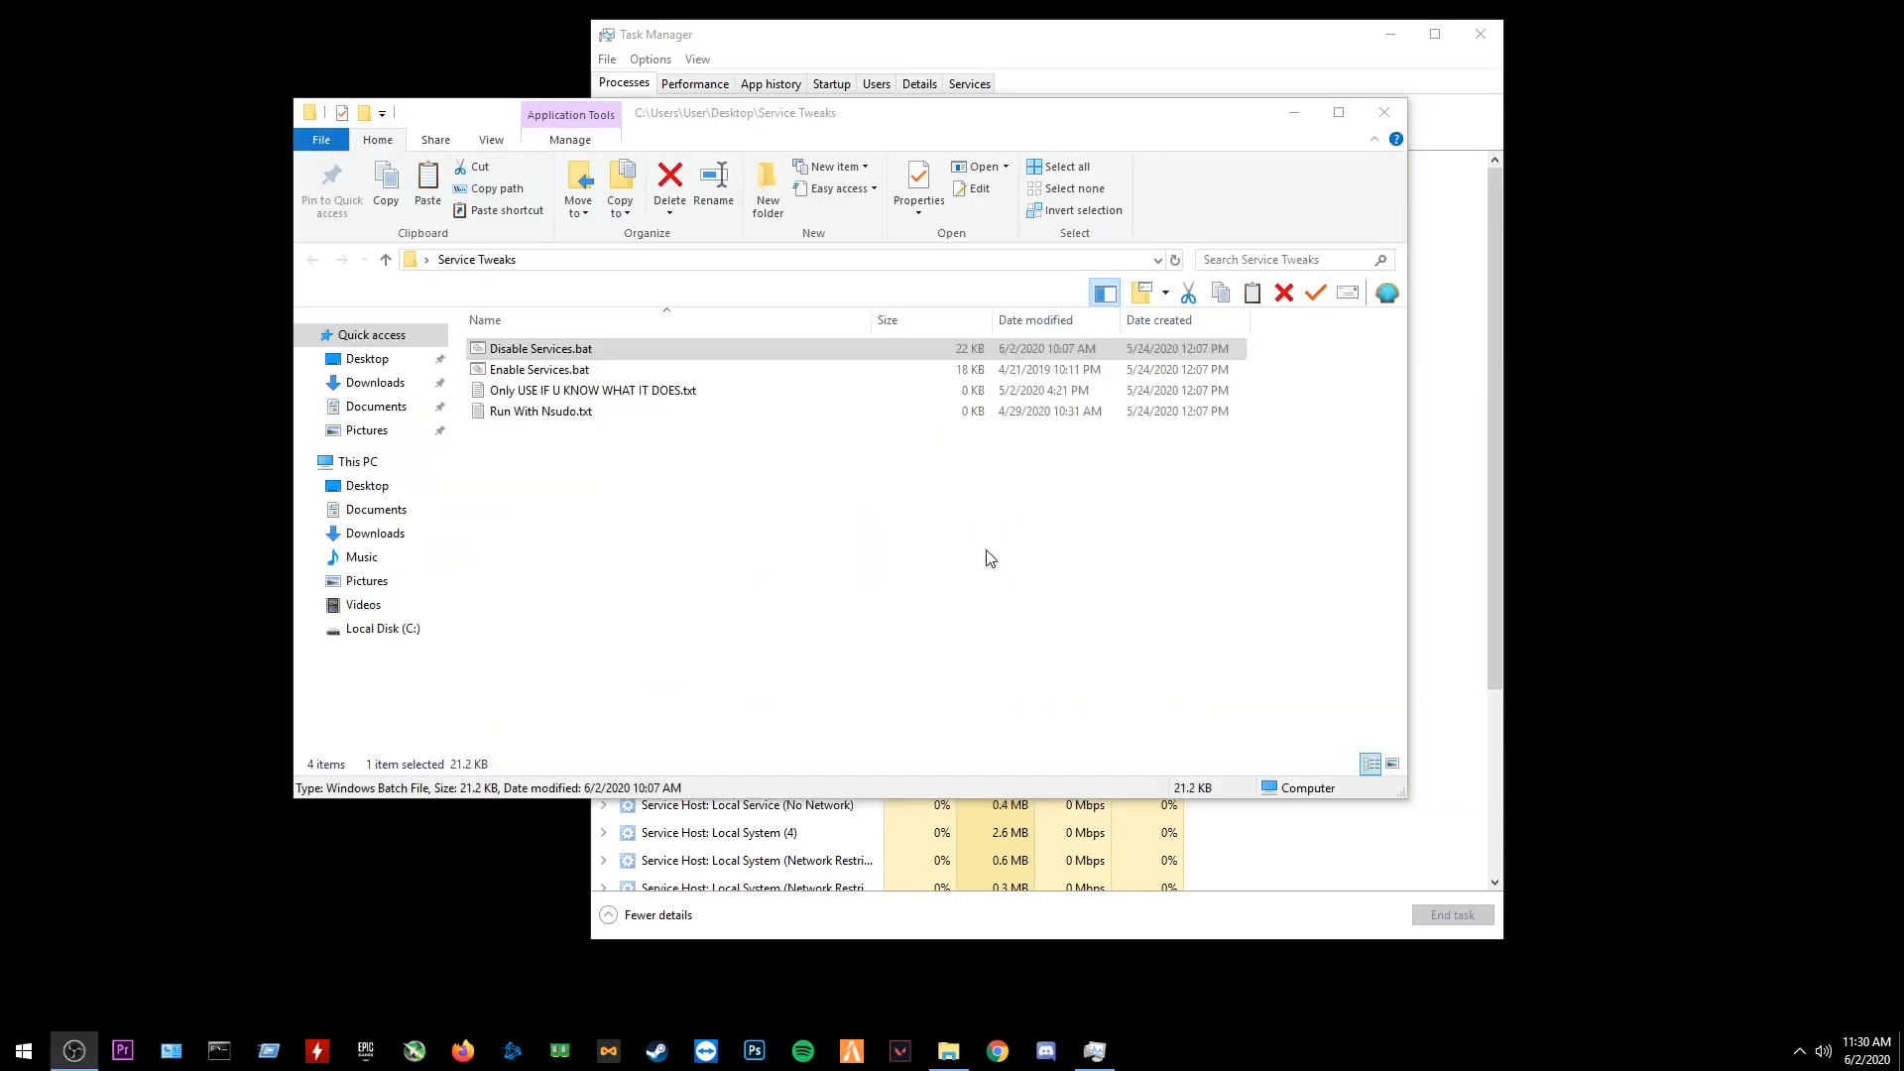
Minimize the Service Tweaks folder window and launch NSudo.bat from the desktop's NSudo_8.0_All_Components (3) folder
left_click_drag(975, 122, 1051, 130)
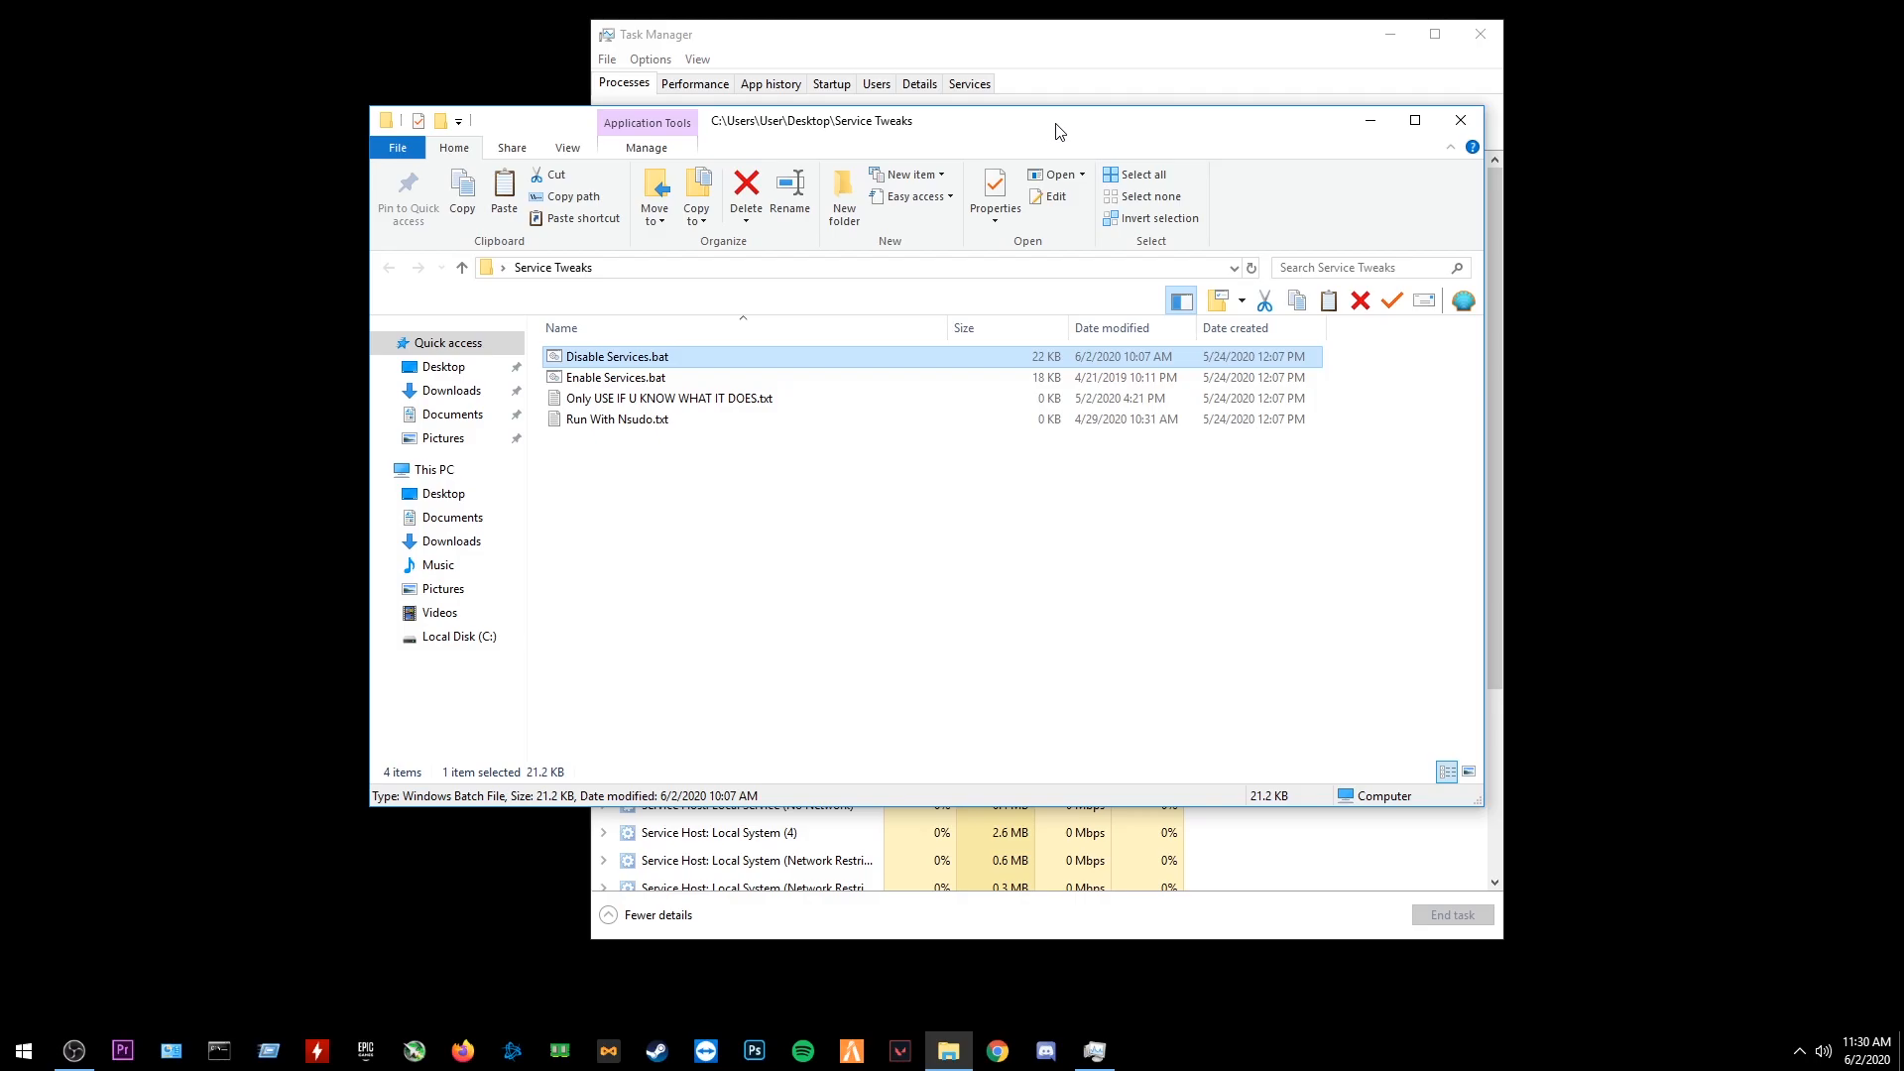
left_click(1388, 123)
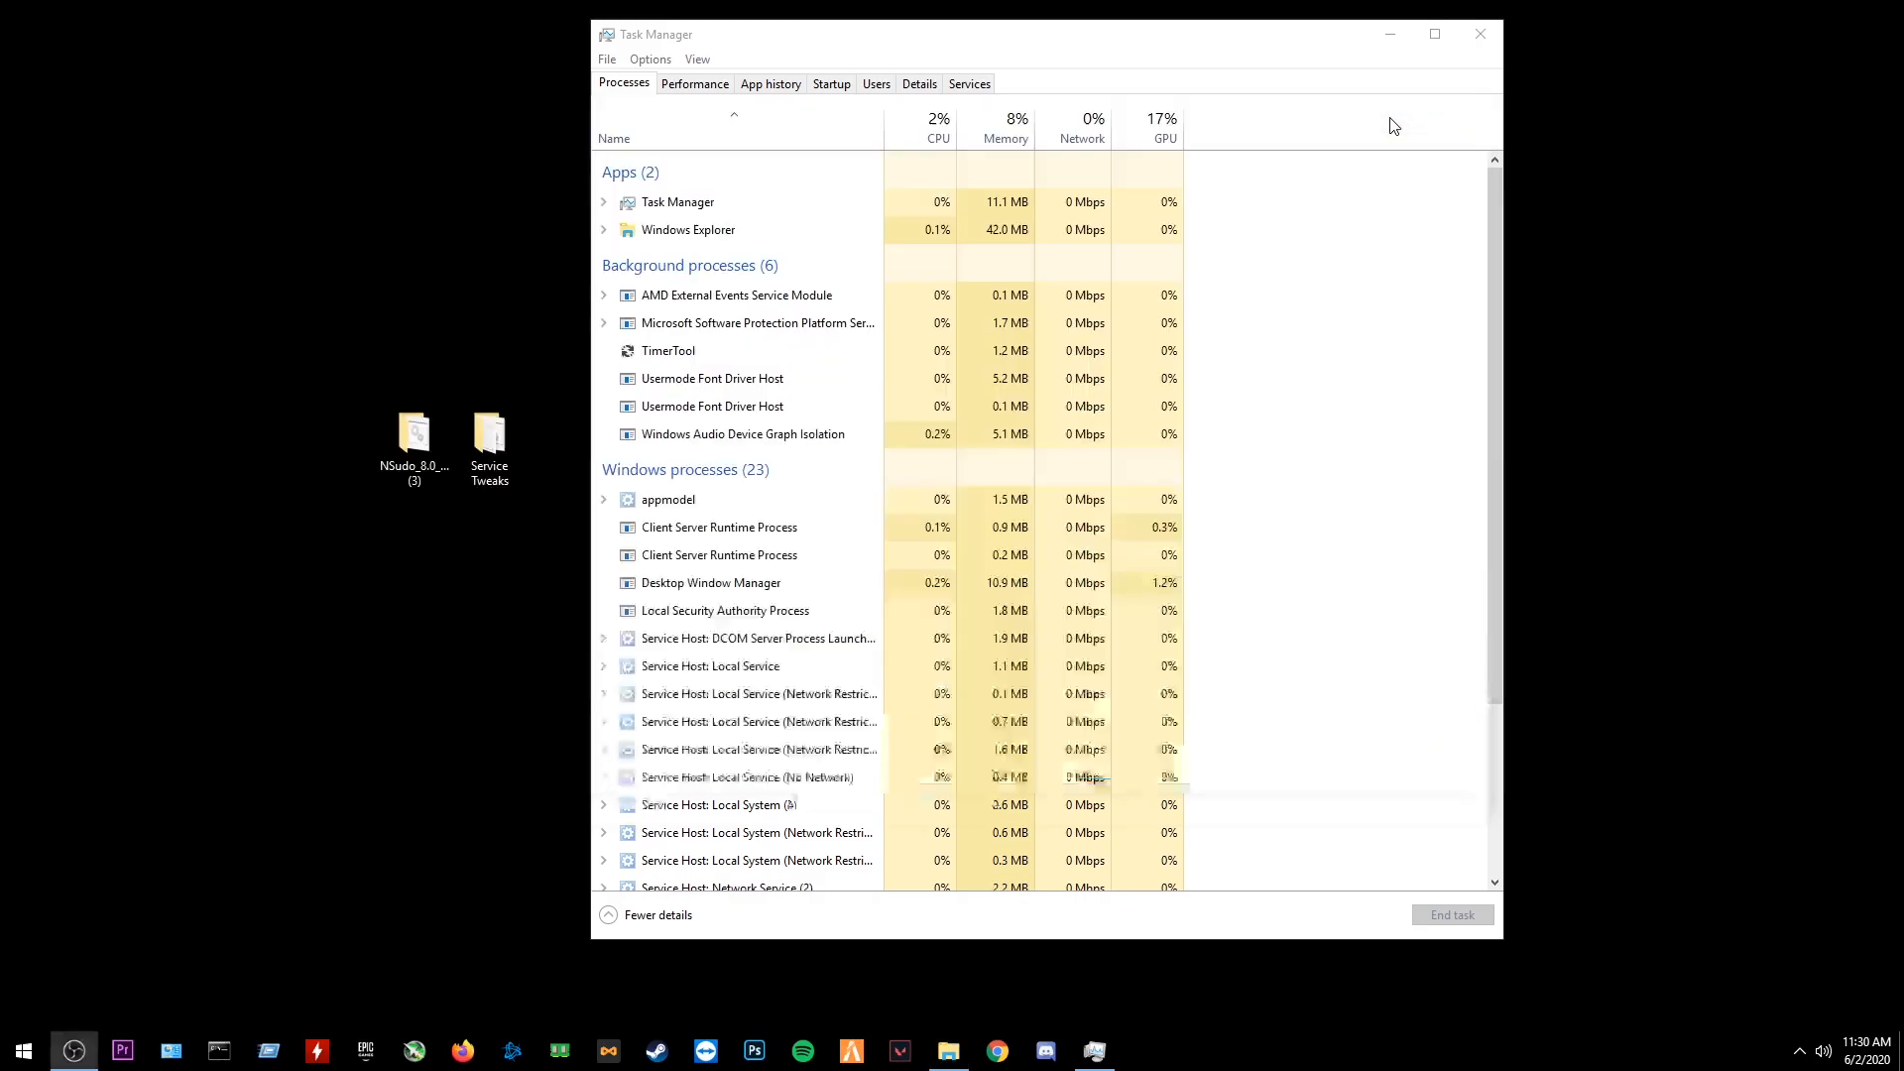
double_click(413, 441)
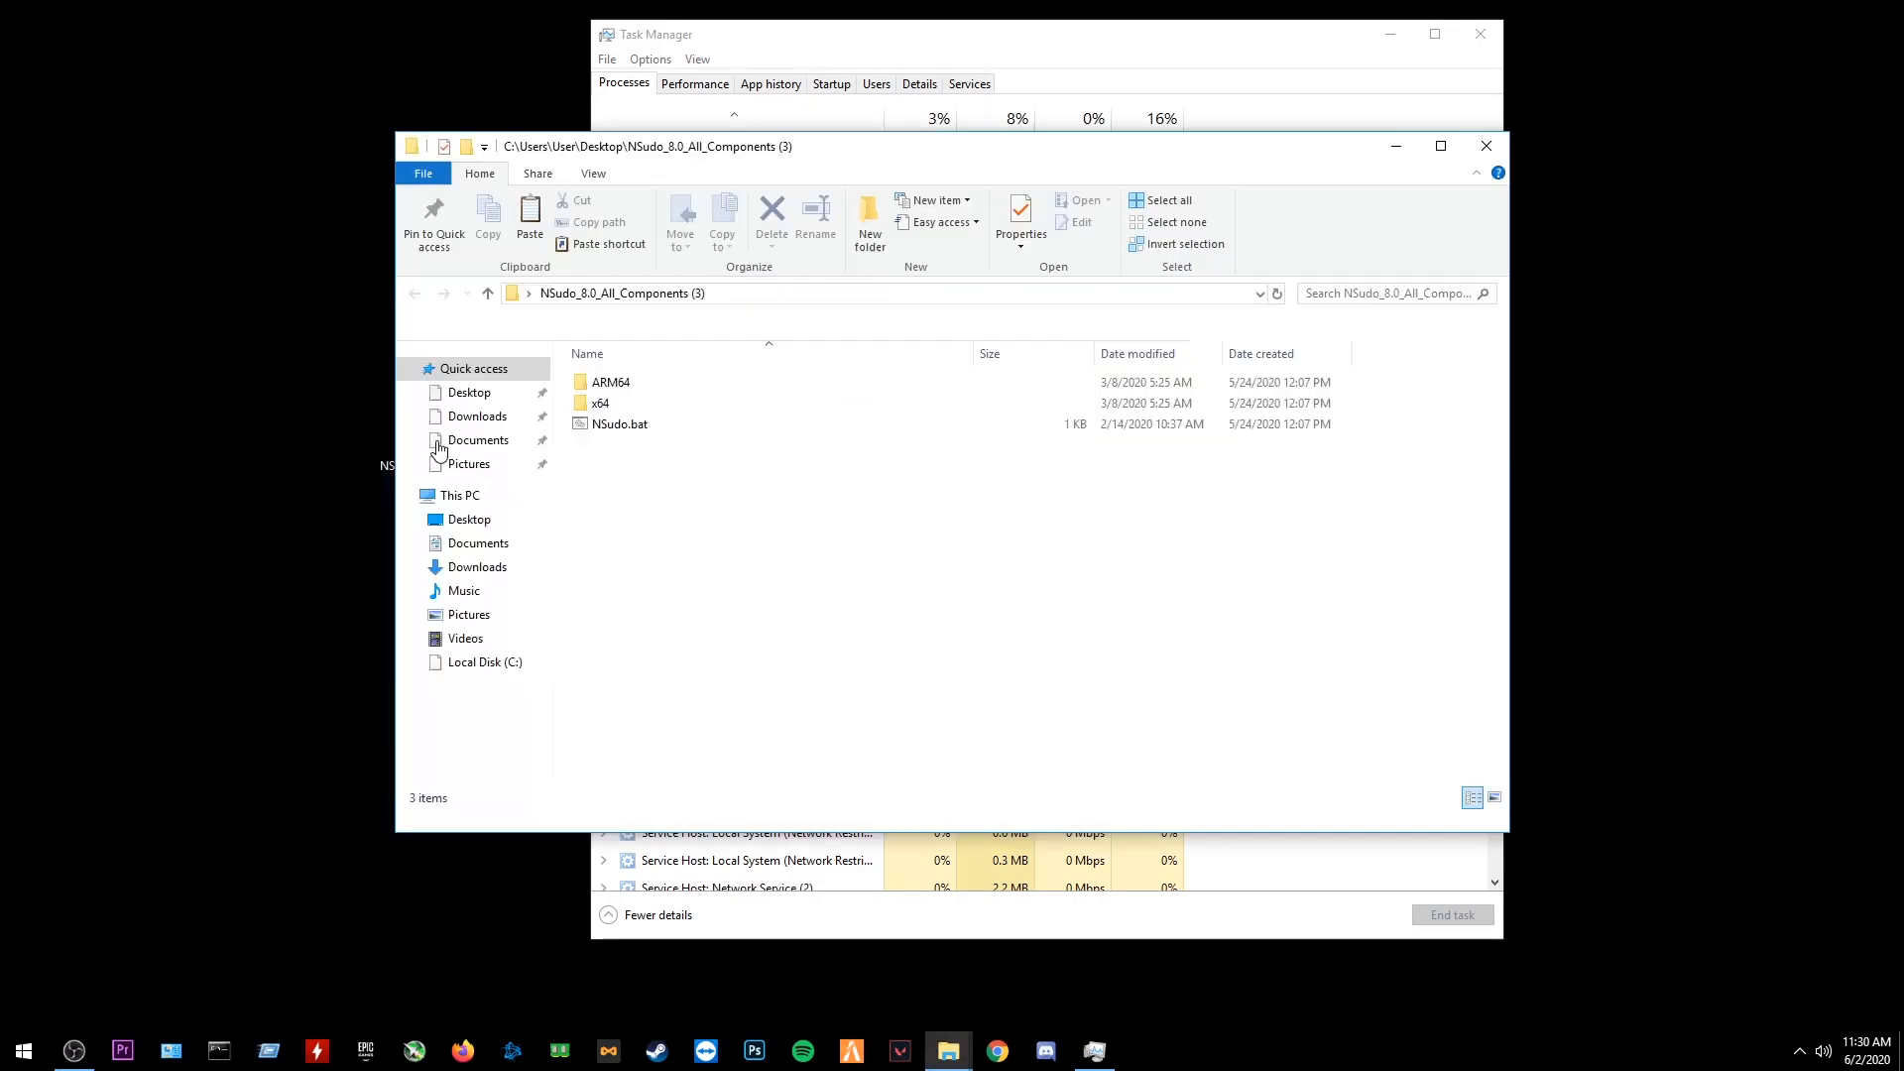
double_click(643, 434)
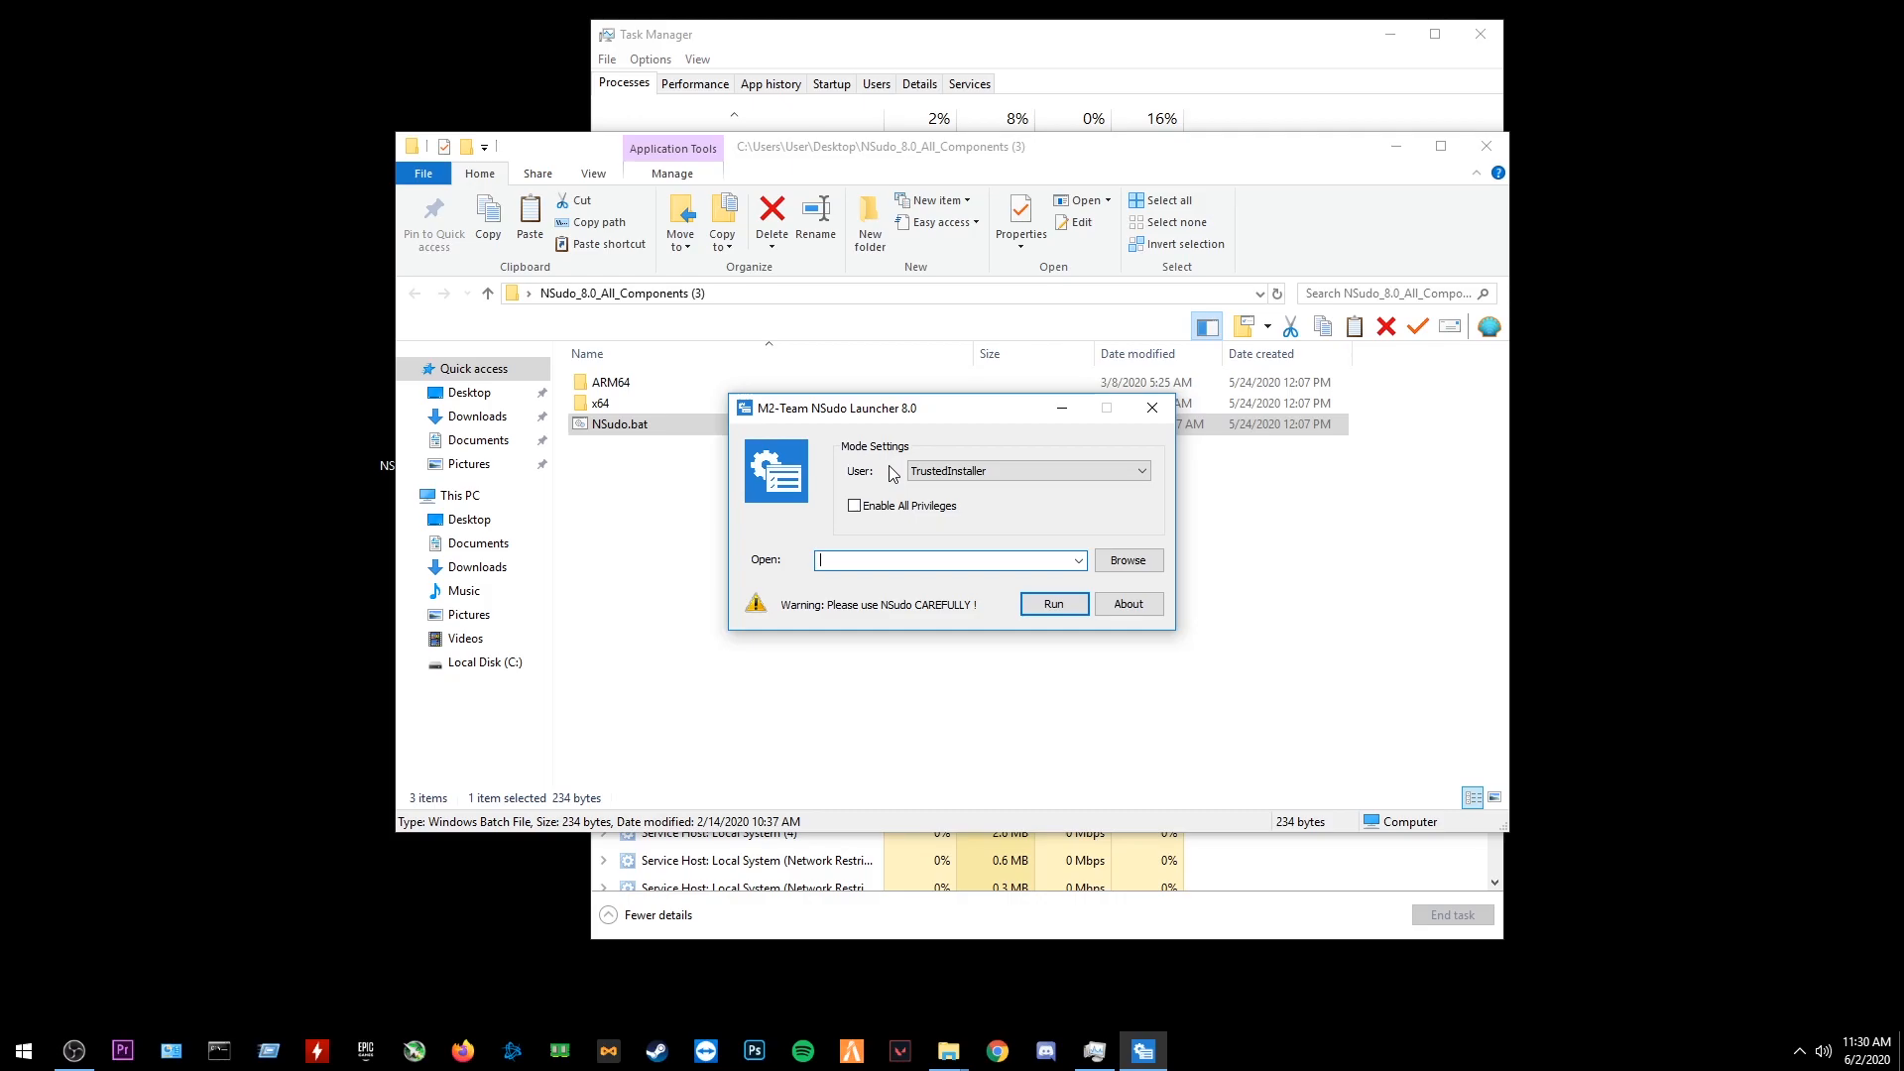
Run Disable Services.bat from the Service Tweaks folder through NSudo as TrustedInstaller with all privileges enabled, continuing past the script's prompts
left_click(916, 508)
left_click(1116, 562)
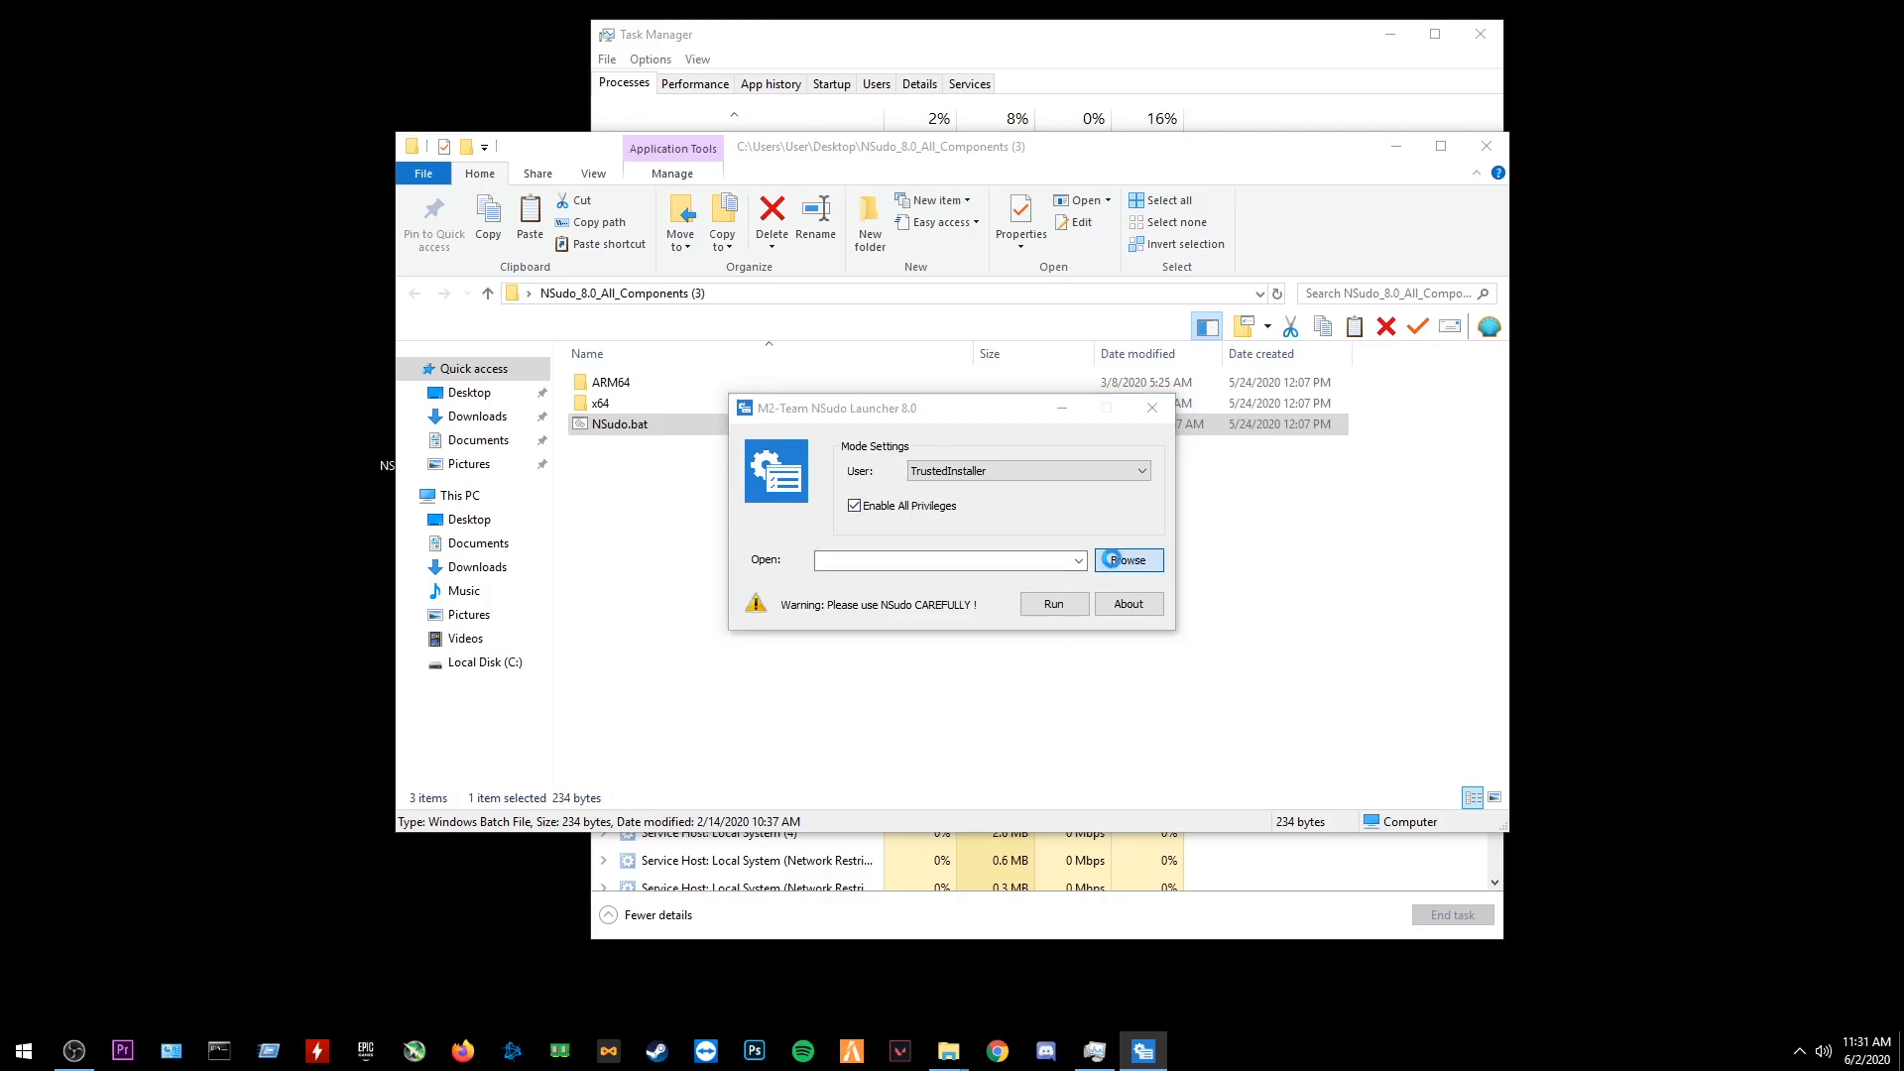
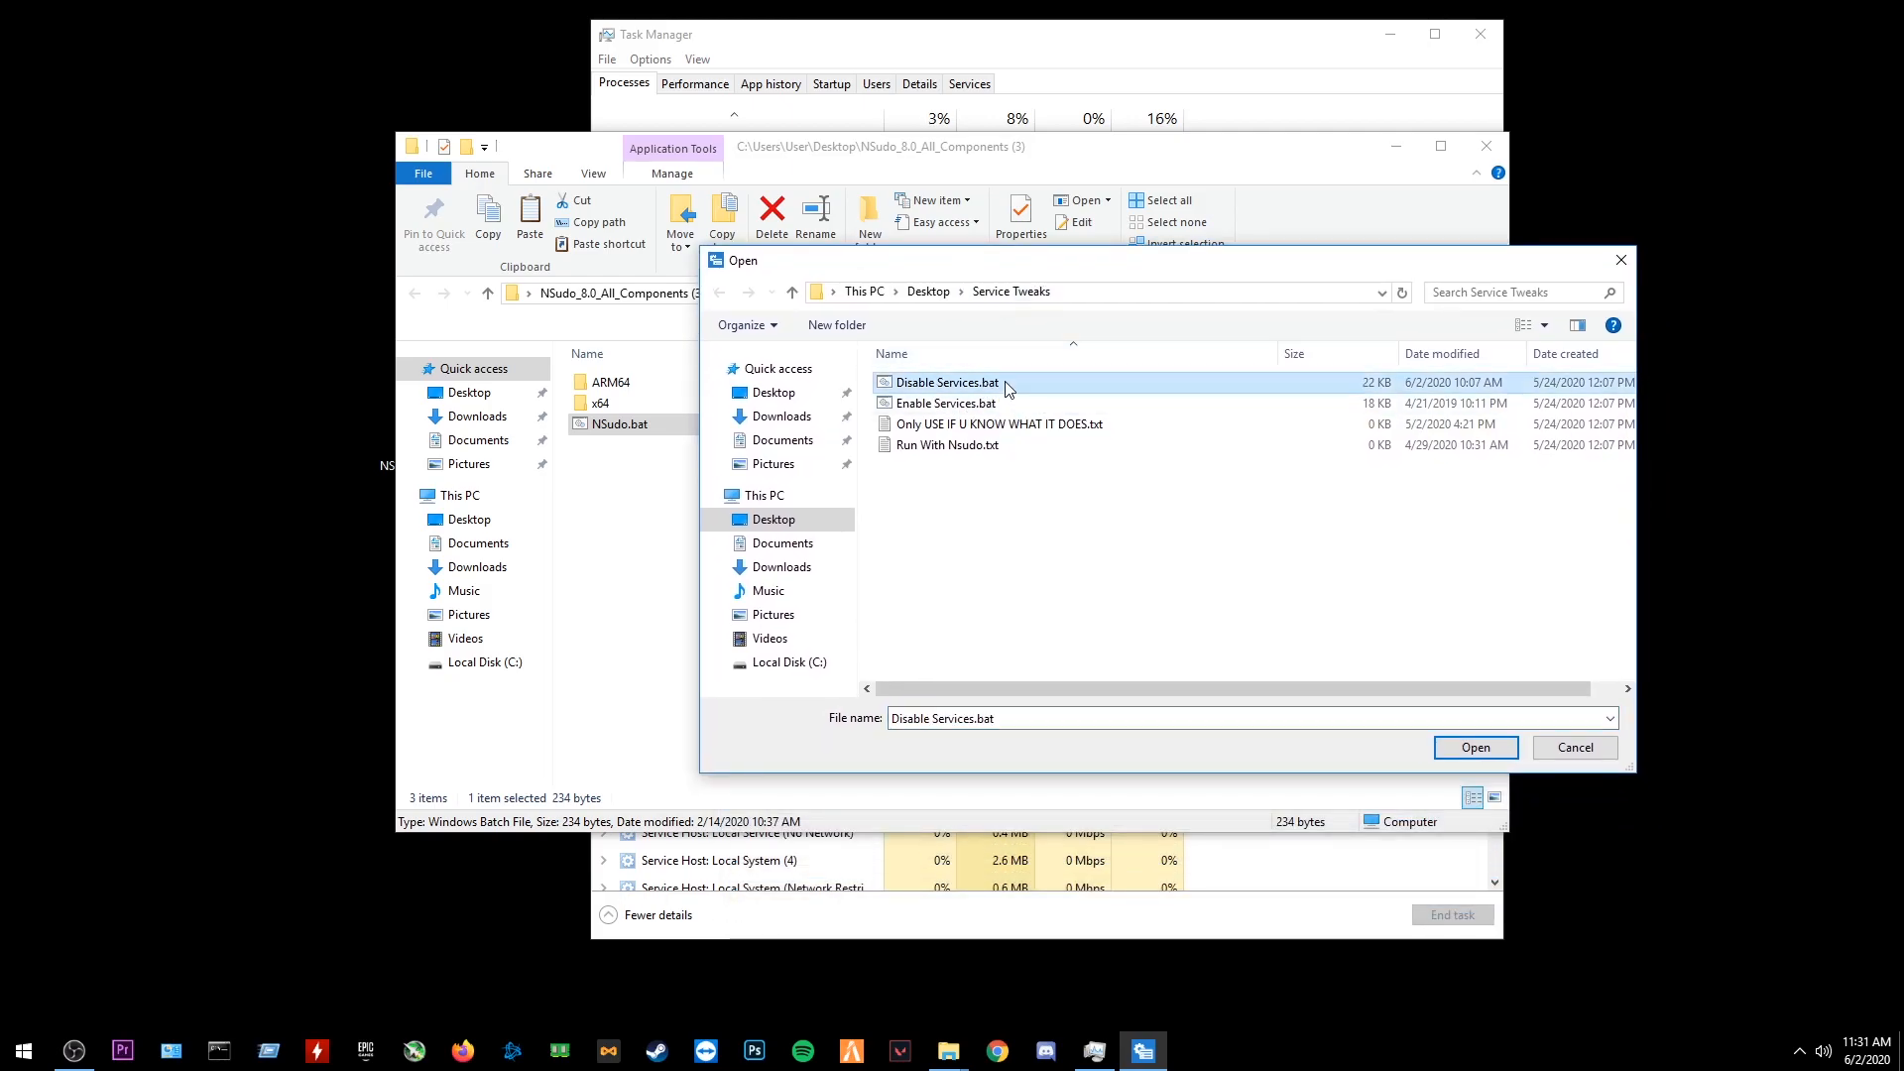
left_click(1058, 606)
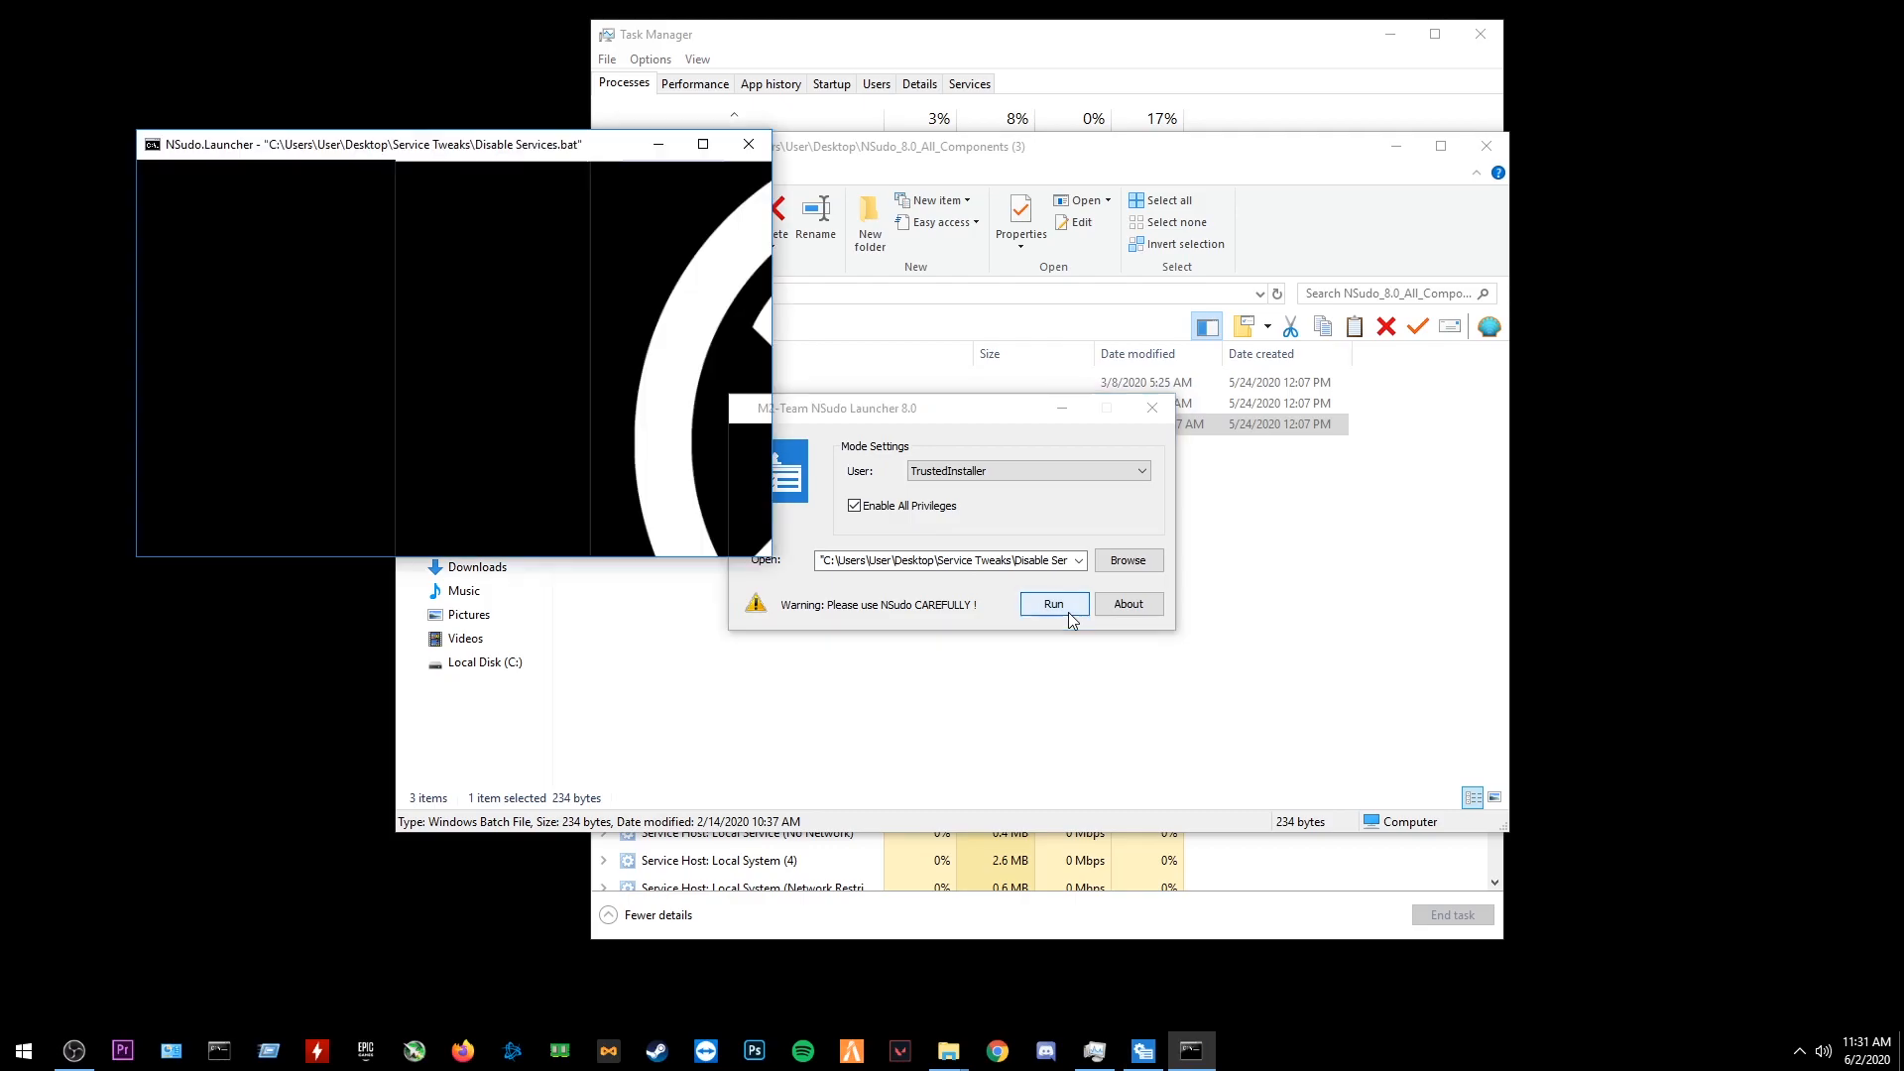
key("Return")
key("Return")
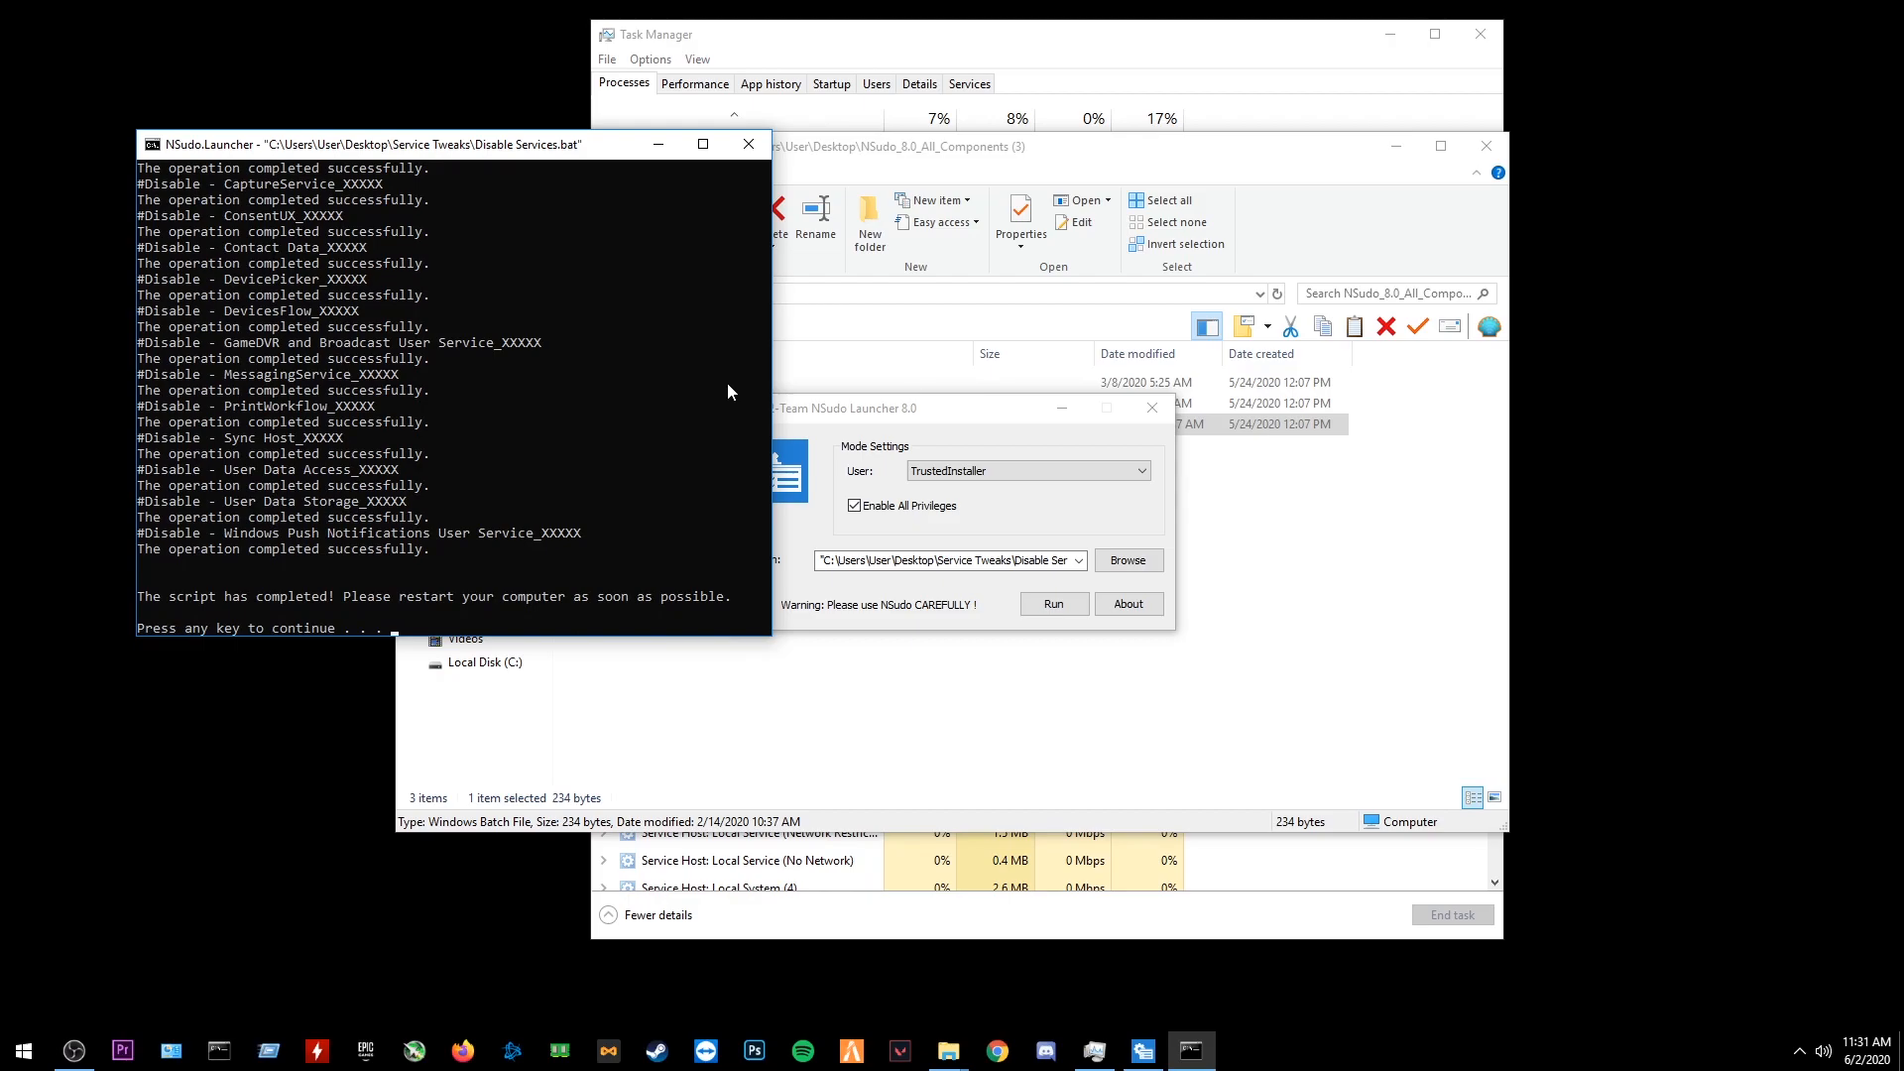
Review the running processes and CPU performance statistics in Task Manager, and close the Disable Services script's console
left_click(1038, 904)
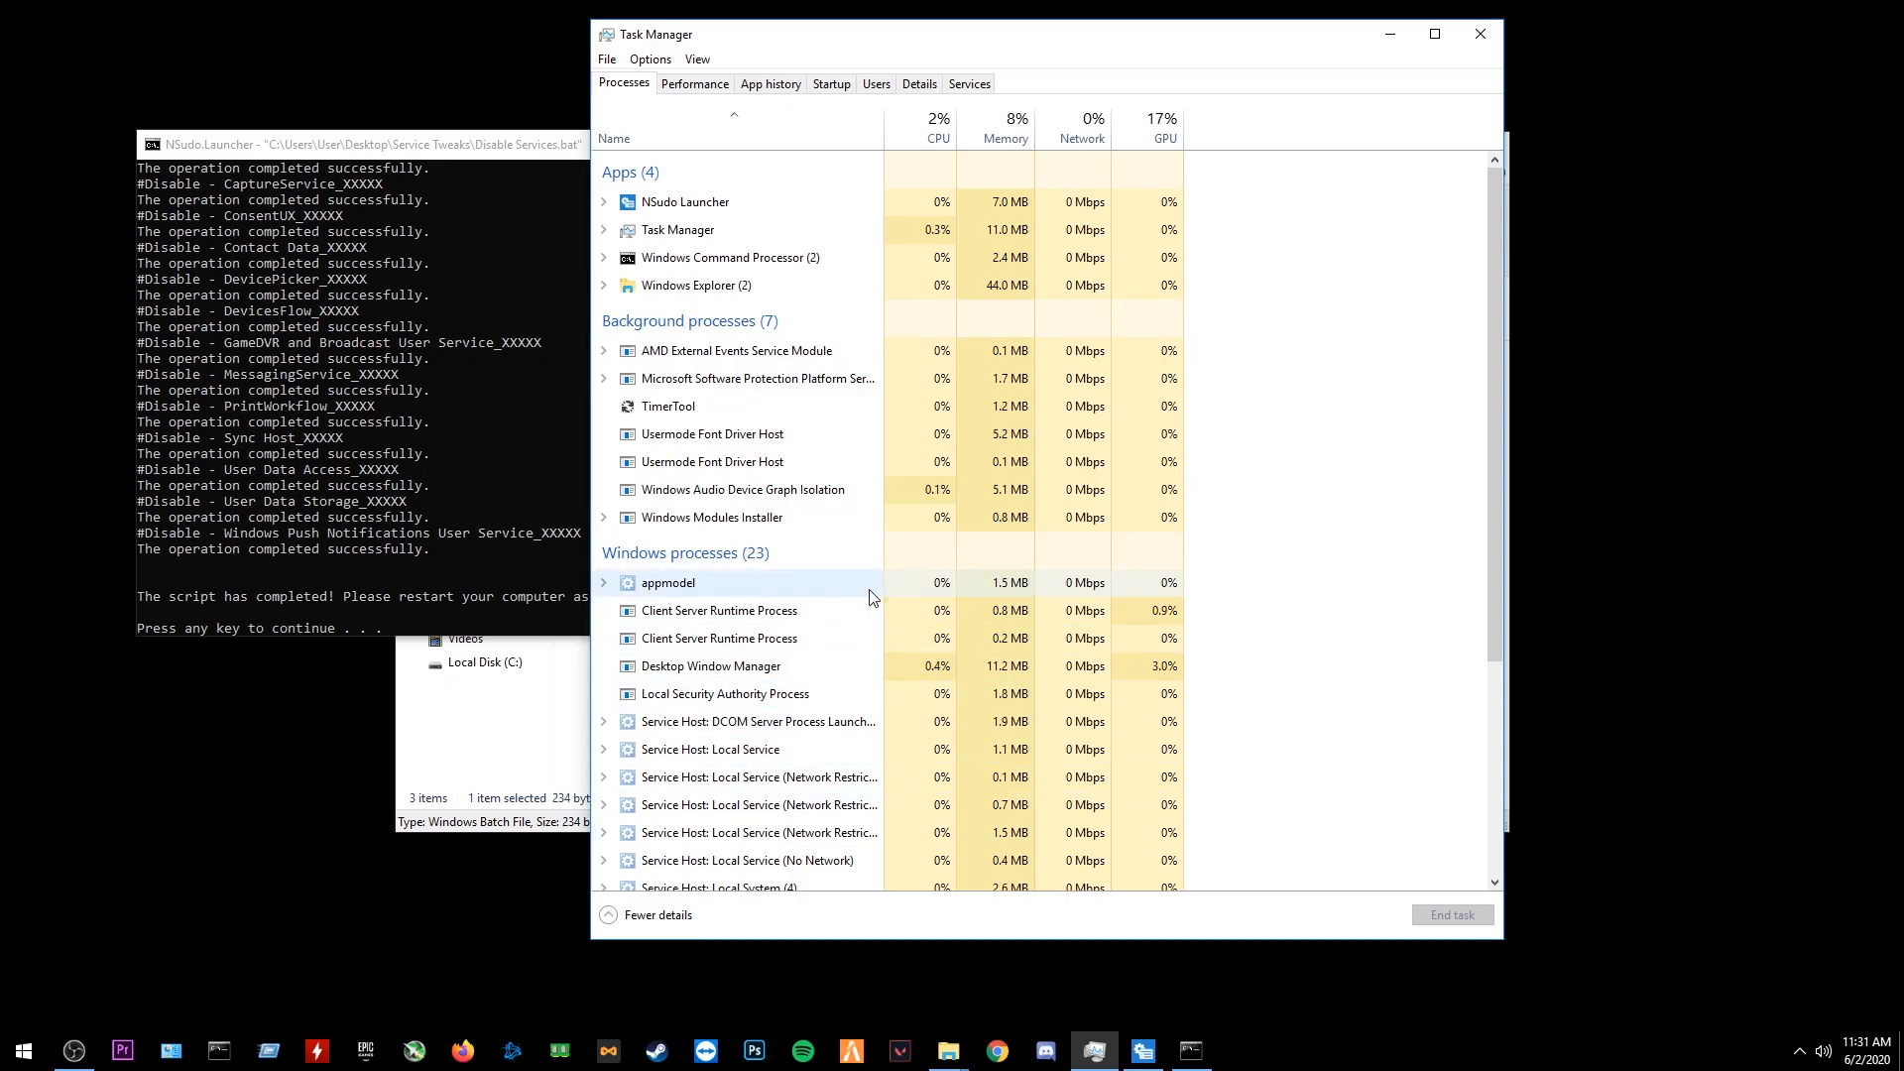
left_click(449, 534)
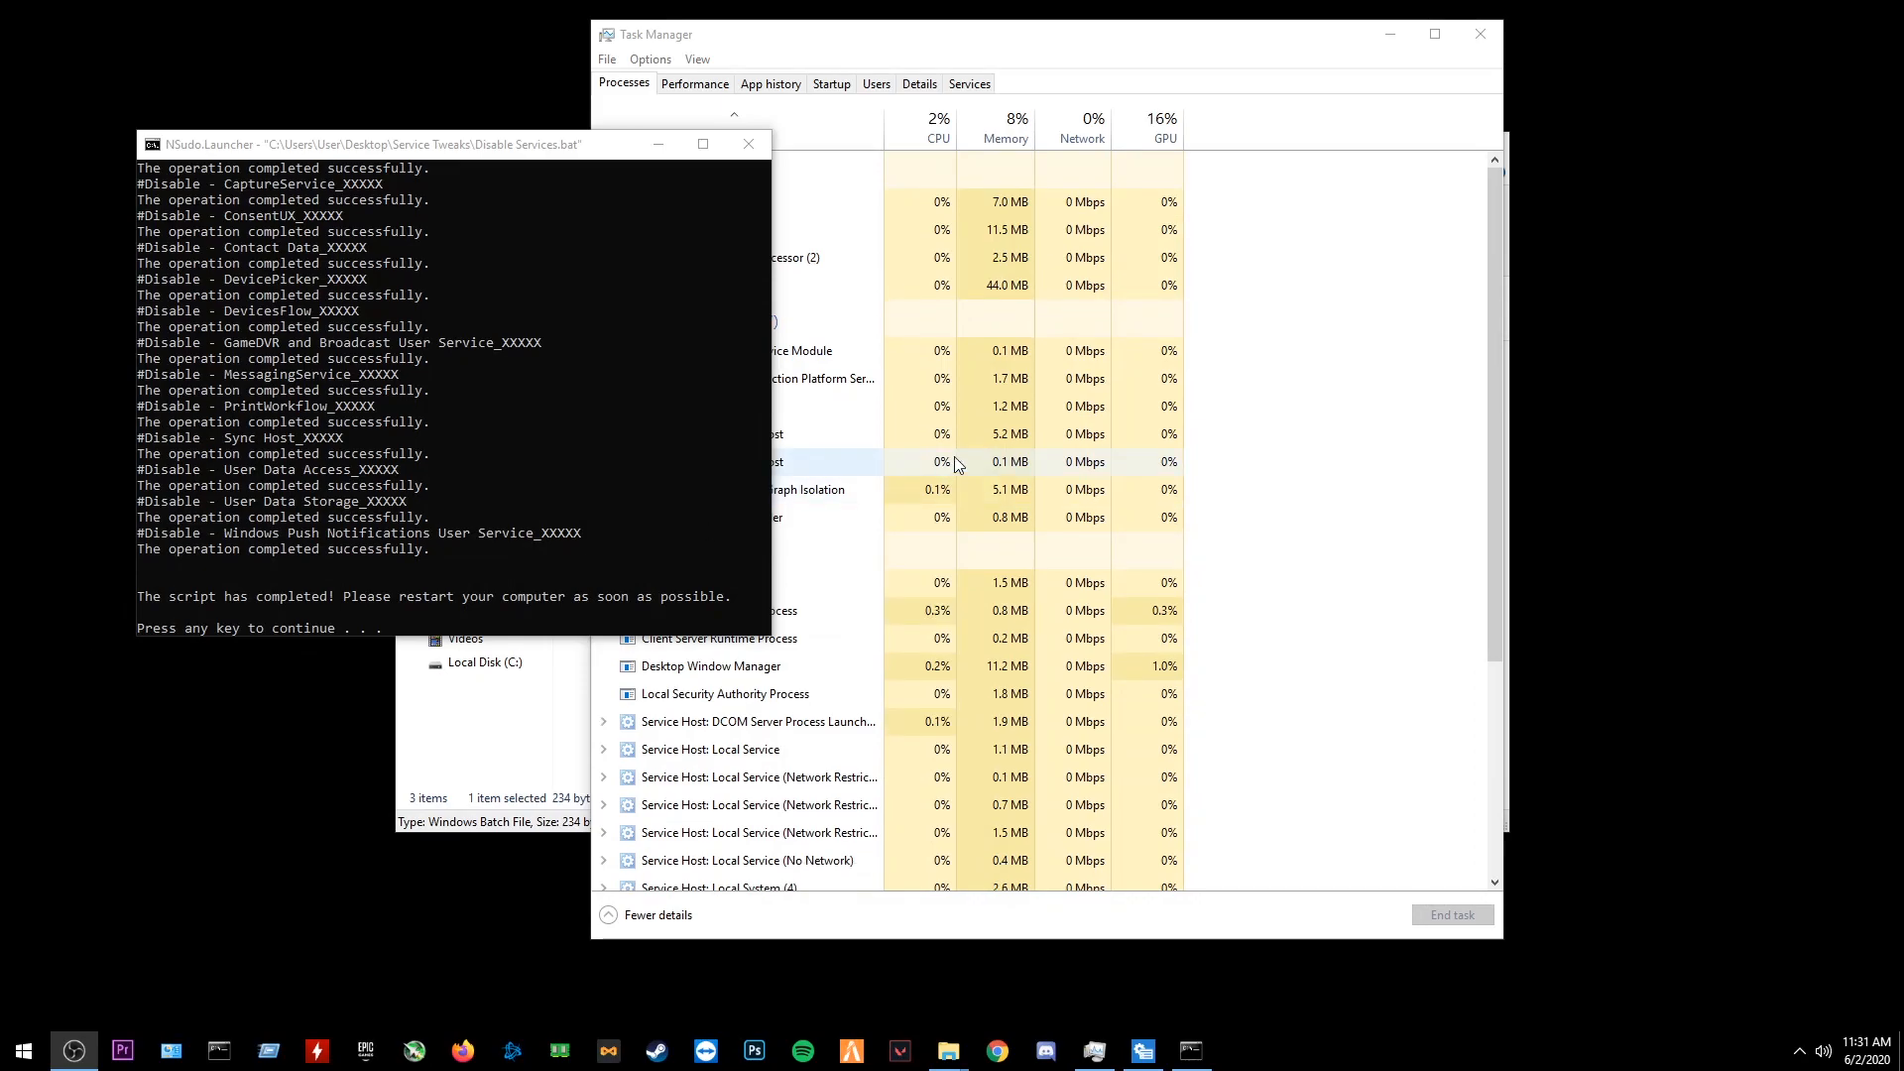
left_click(1007, 441)
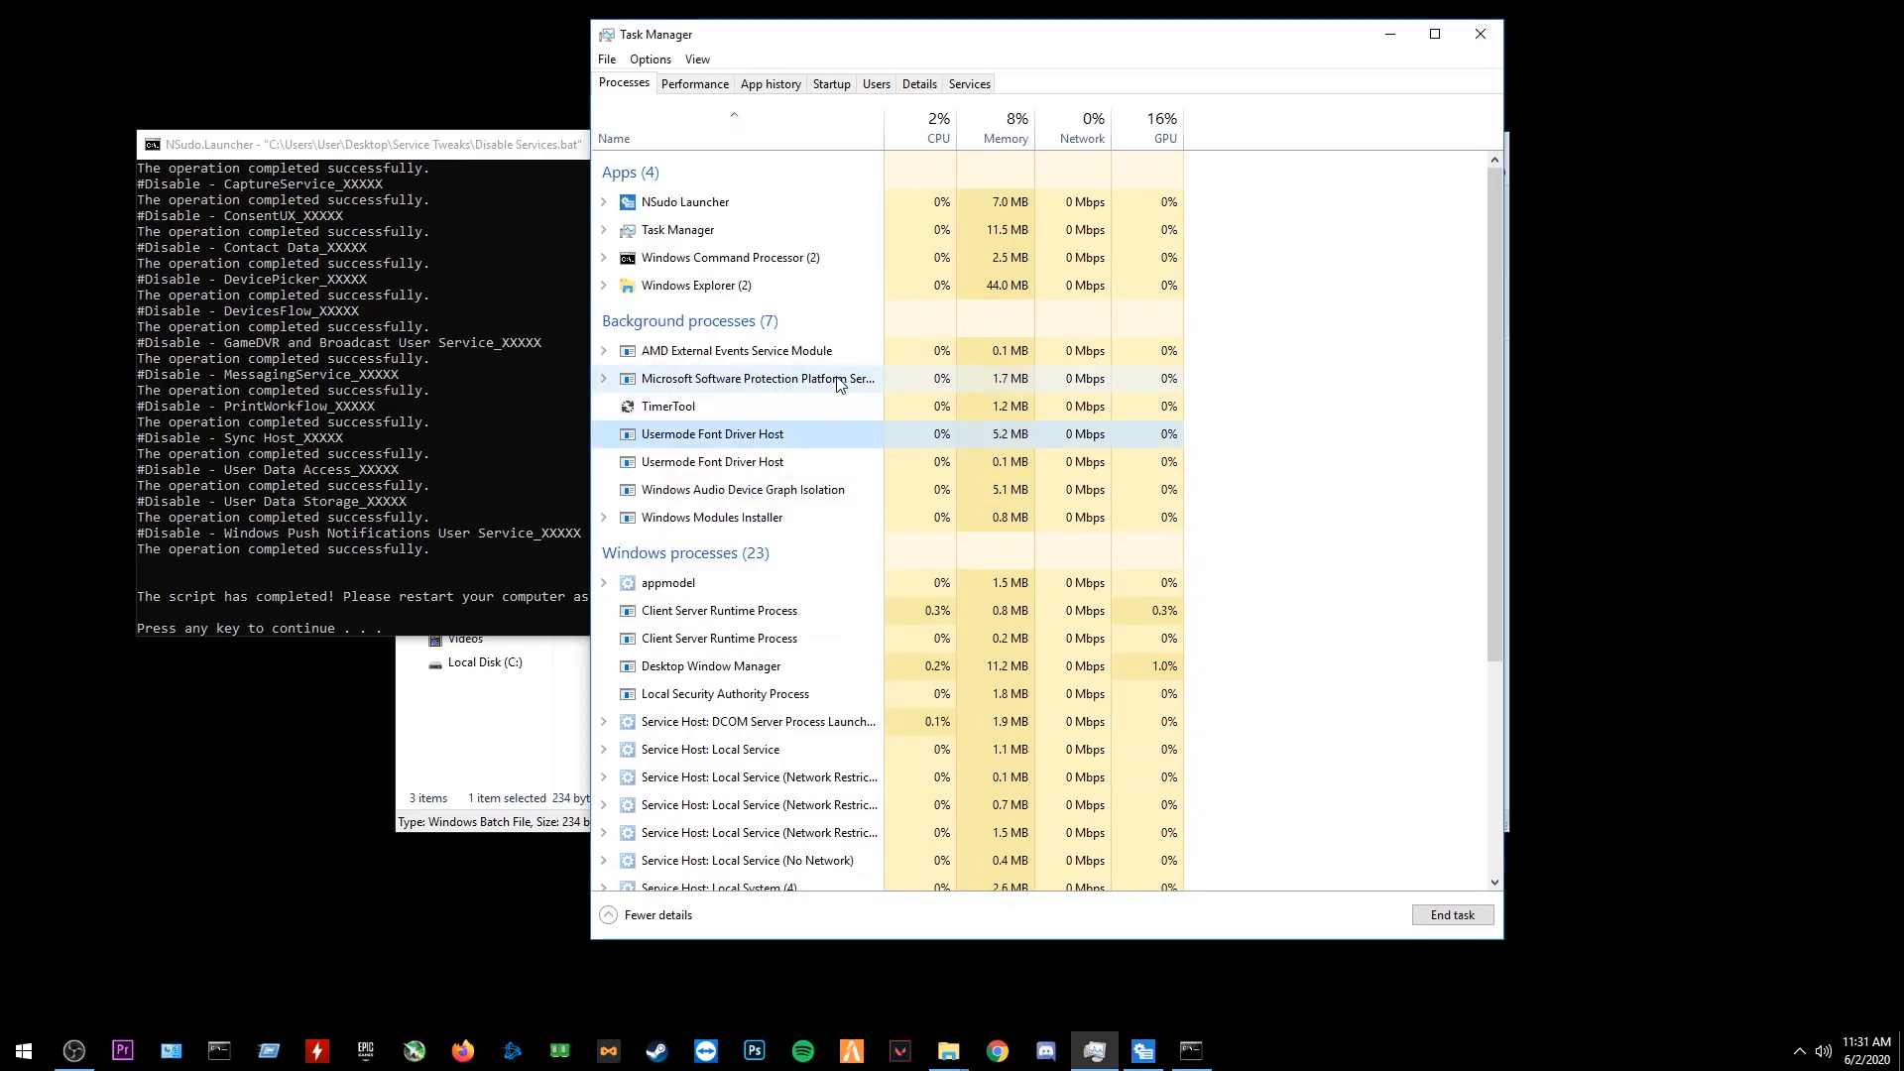
left_click(697, 84)
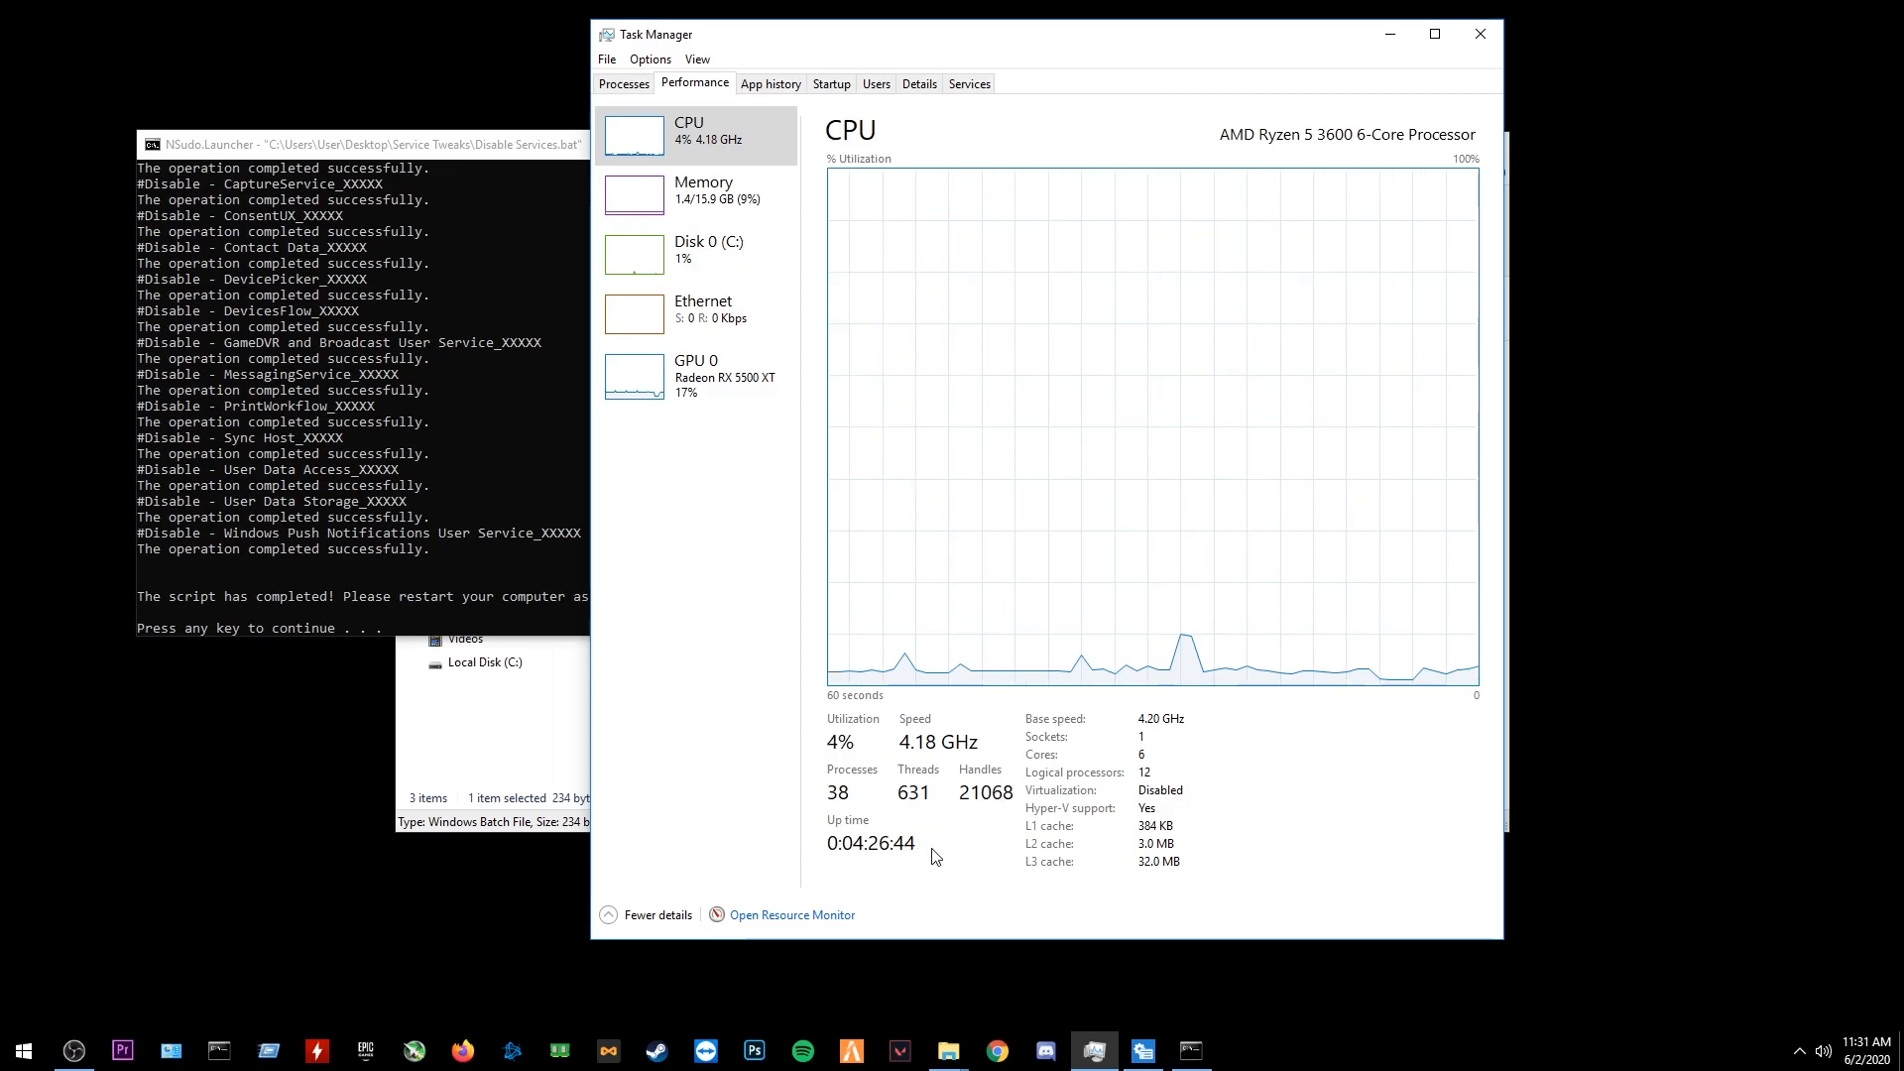
left_click(626, 84)
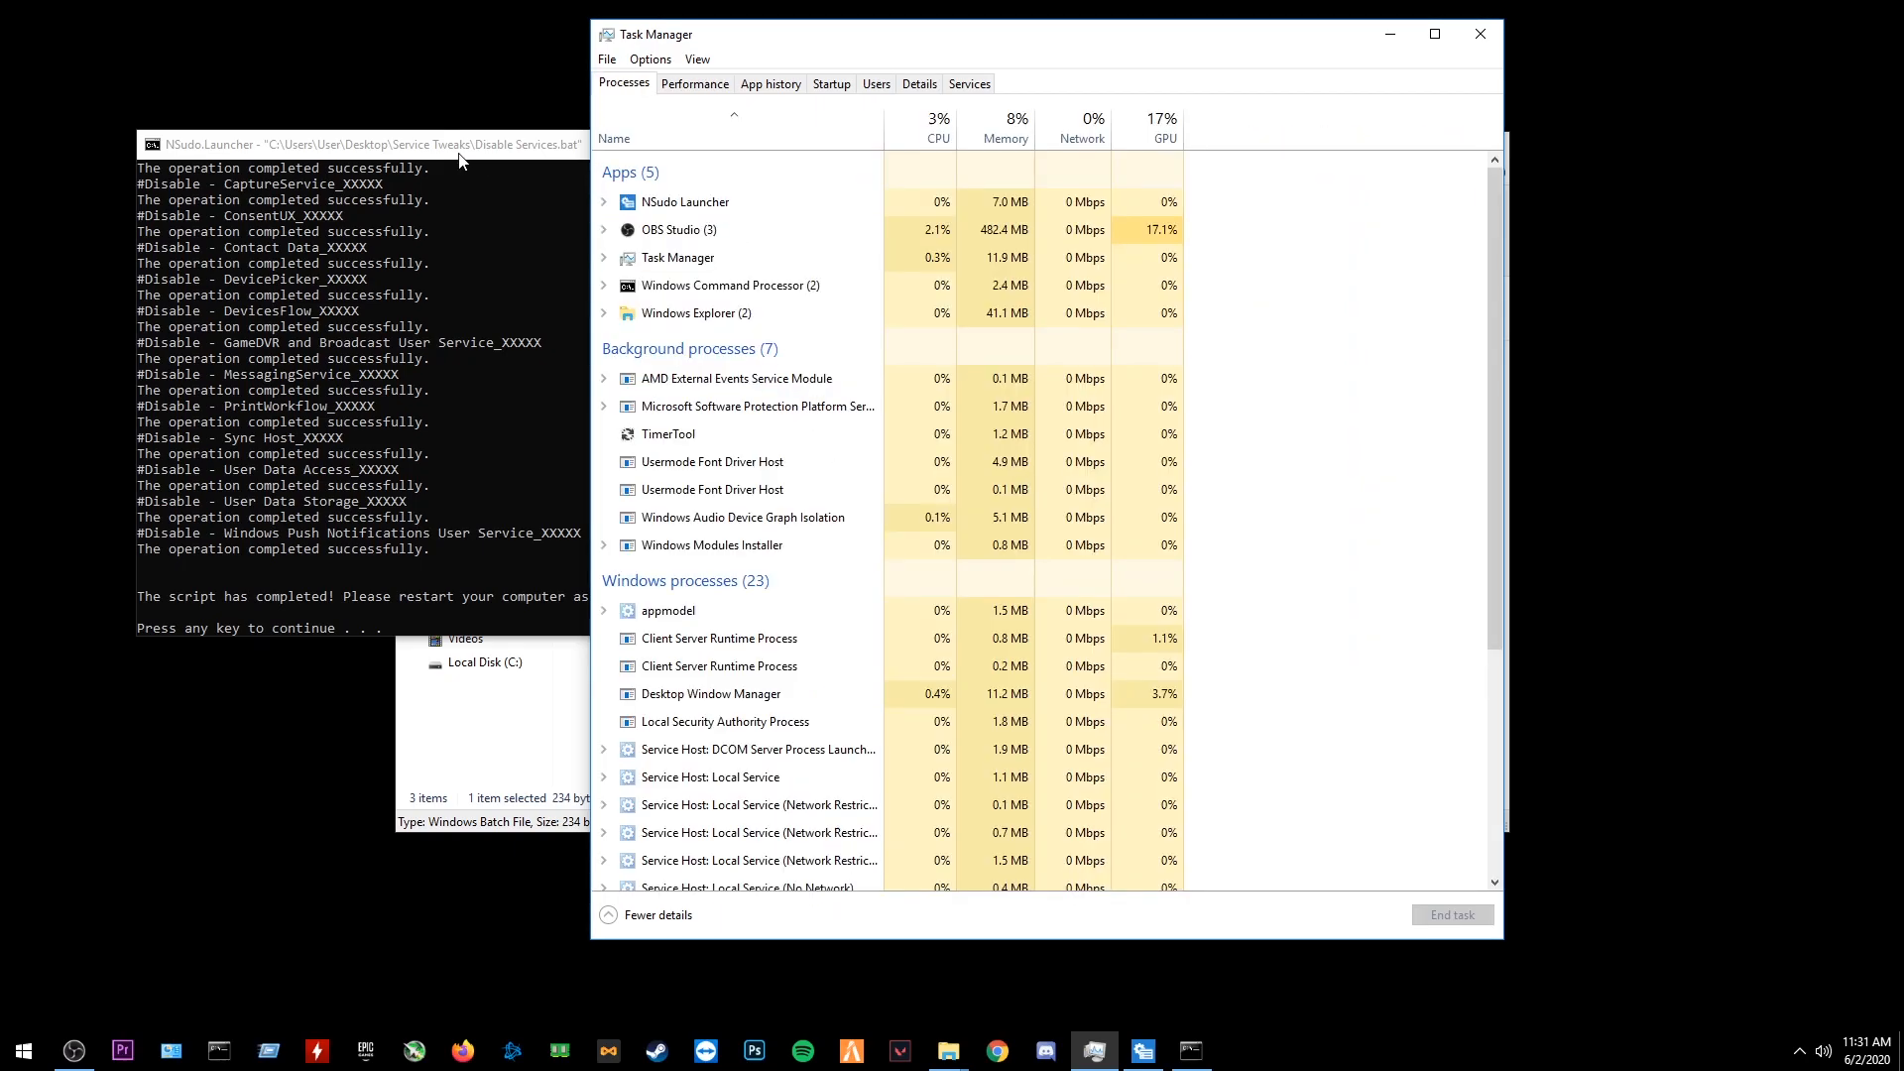
left_click(460, 161)
left_click(745, 140)
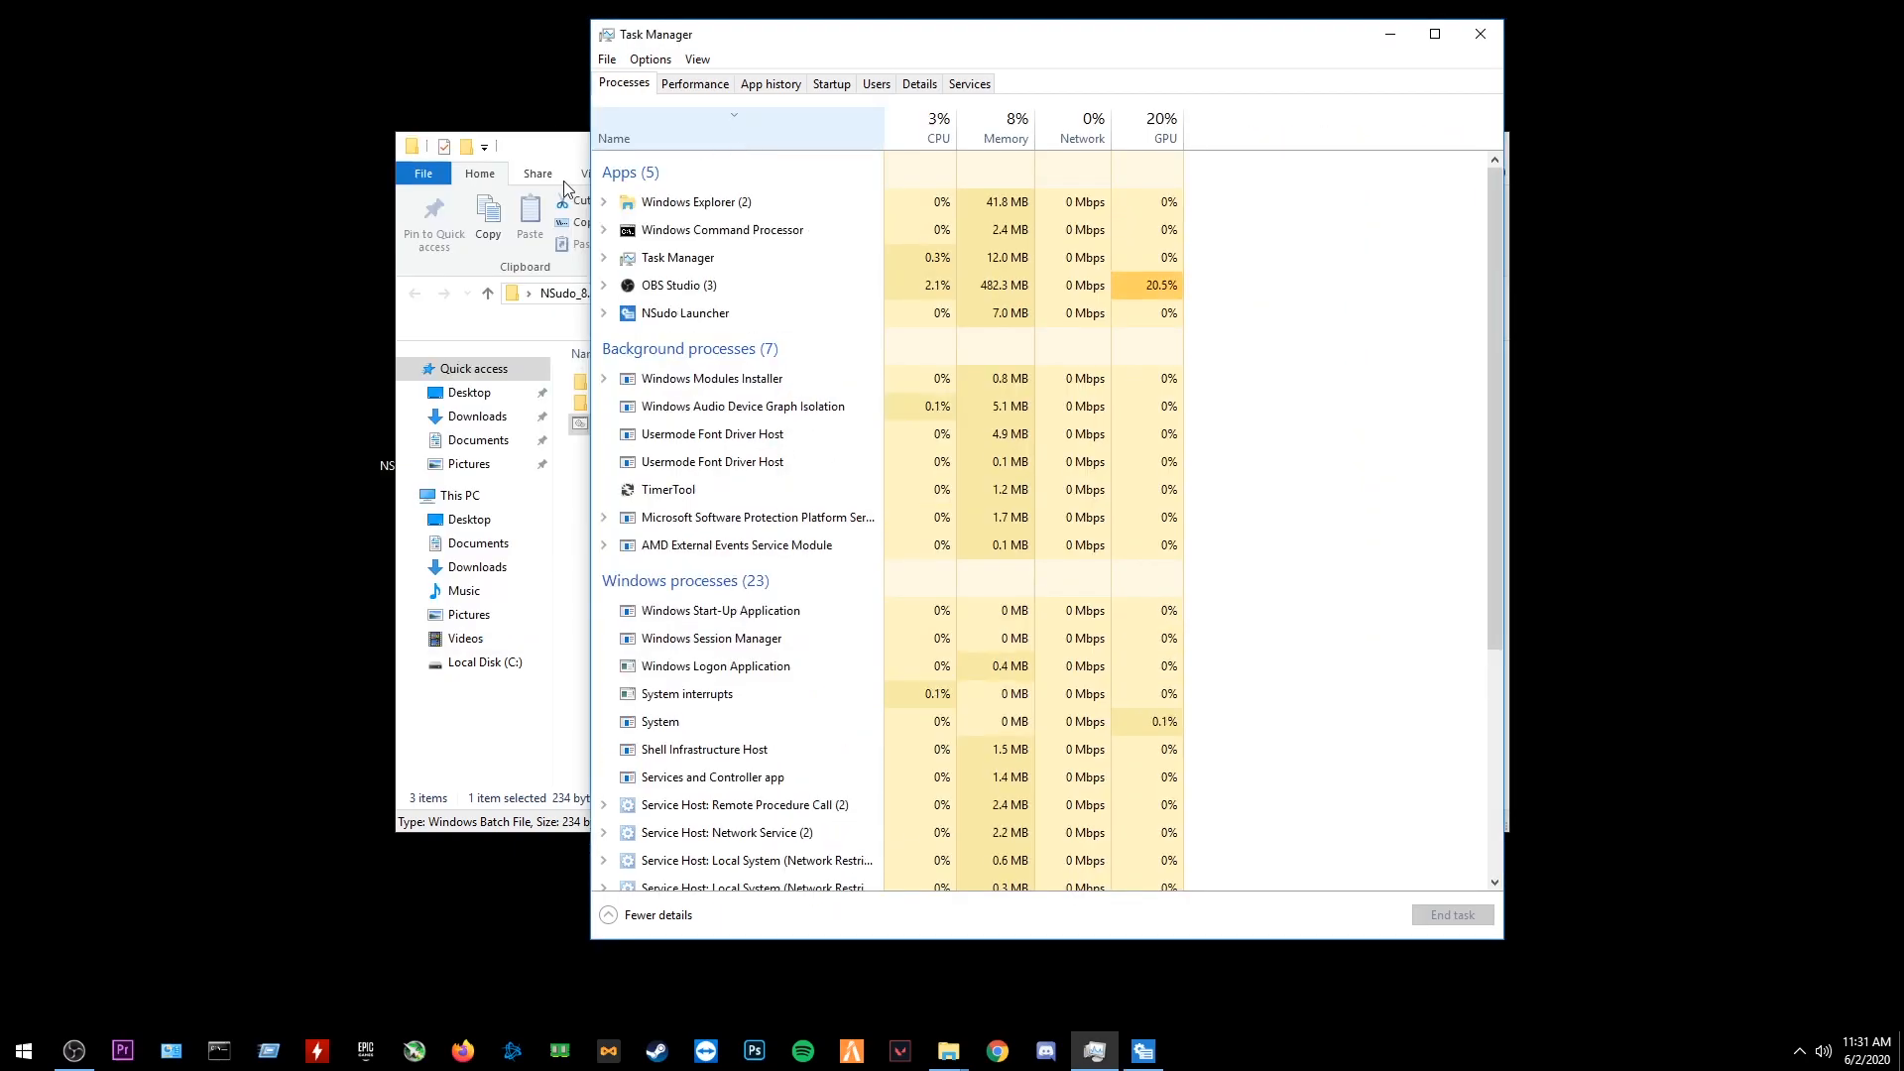
Run Enable Services.bat from the desktop's Service Tweaks folder through its prompts and bring Task Manager's process list back to the front
double_click(487, 436)
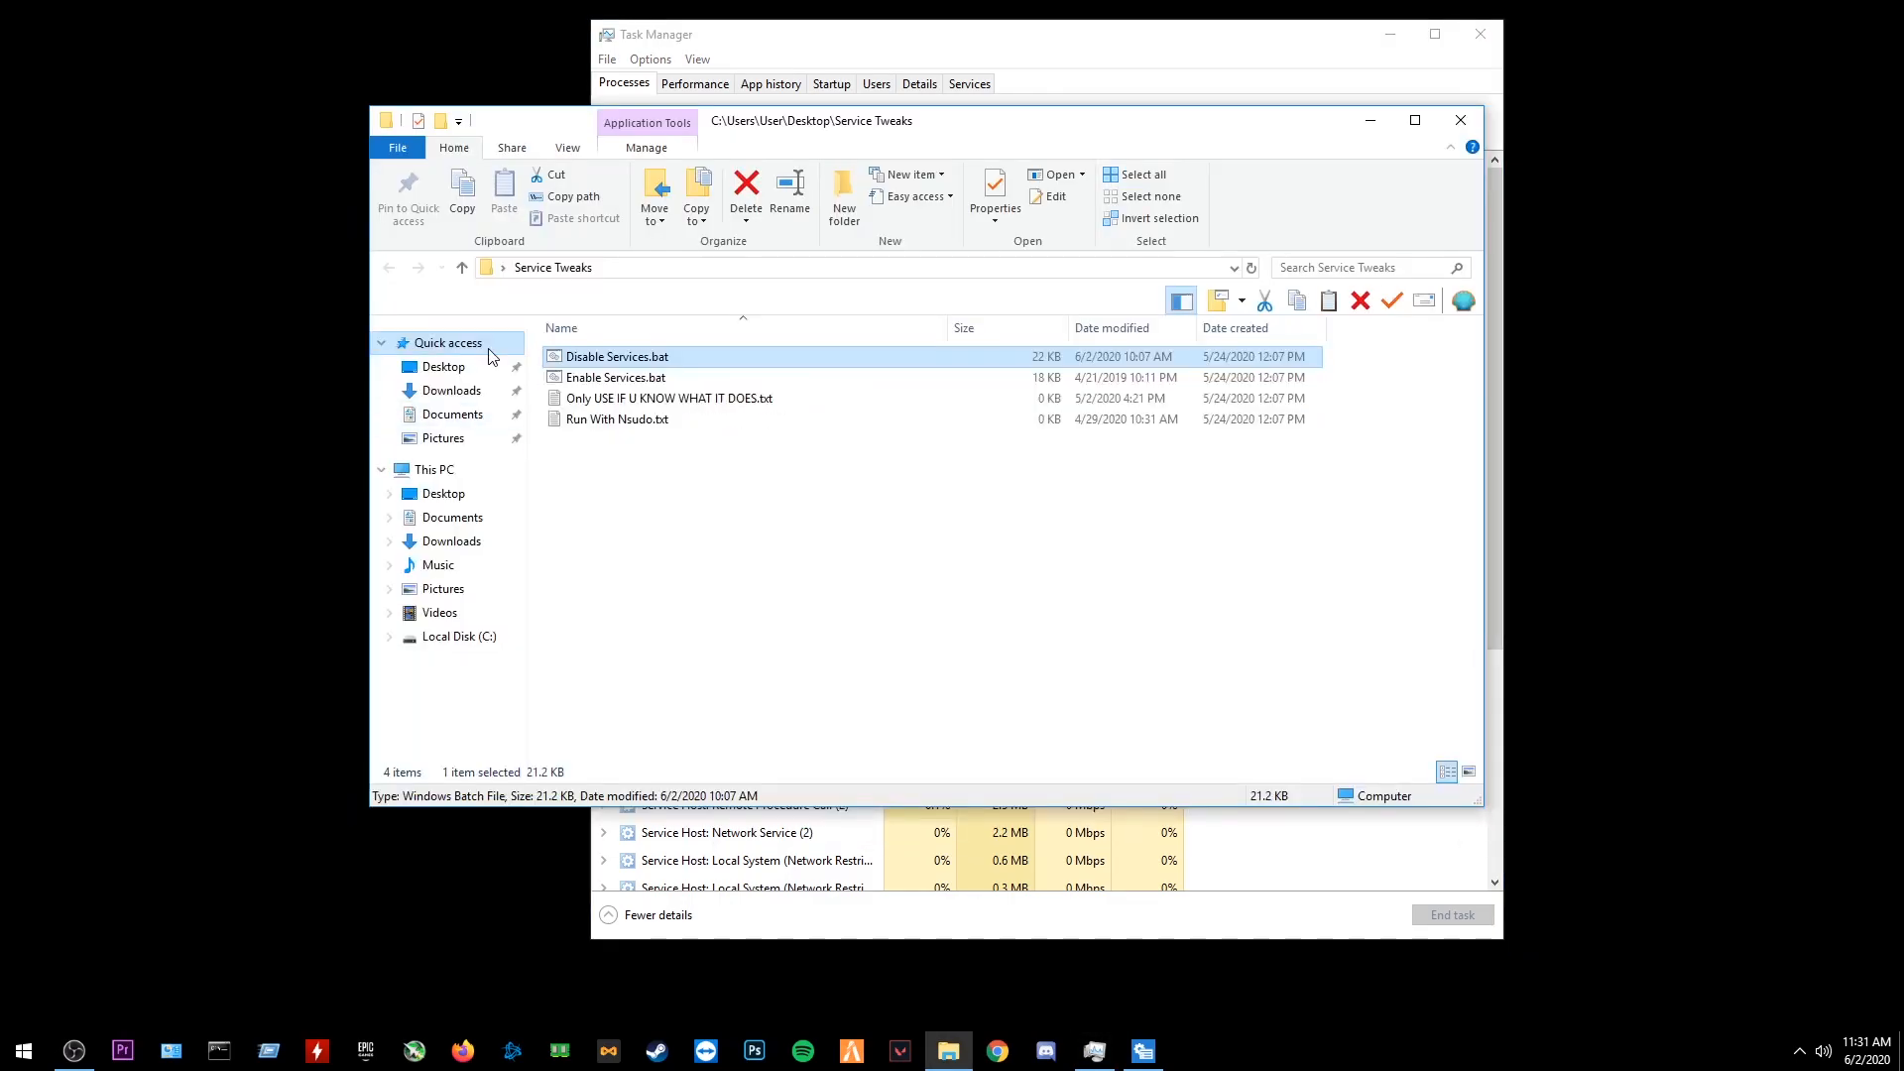
double_click(609, 379)
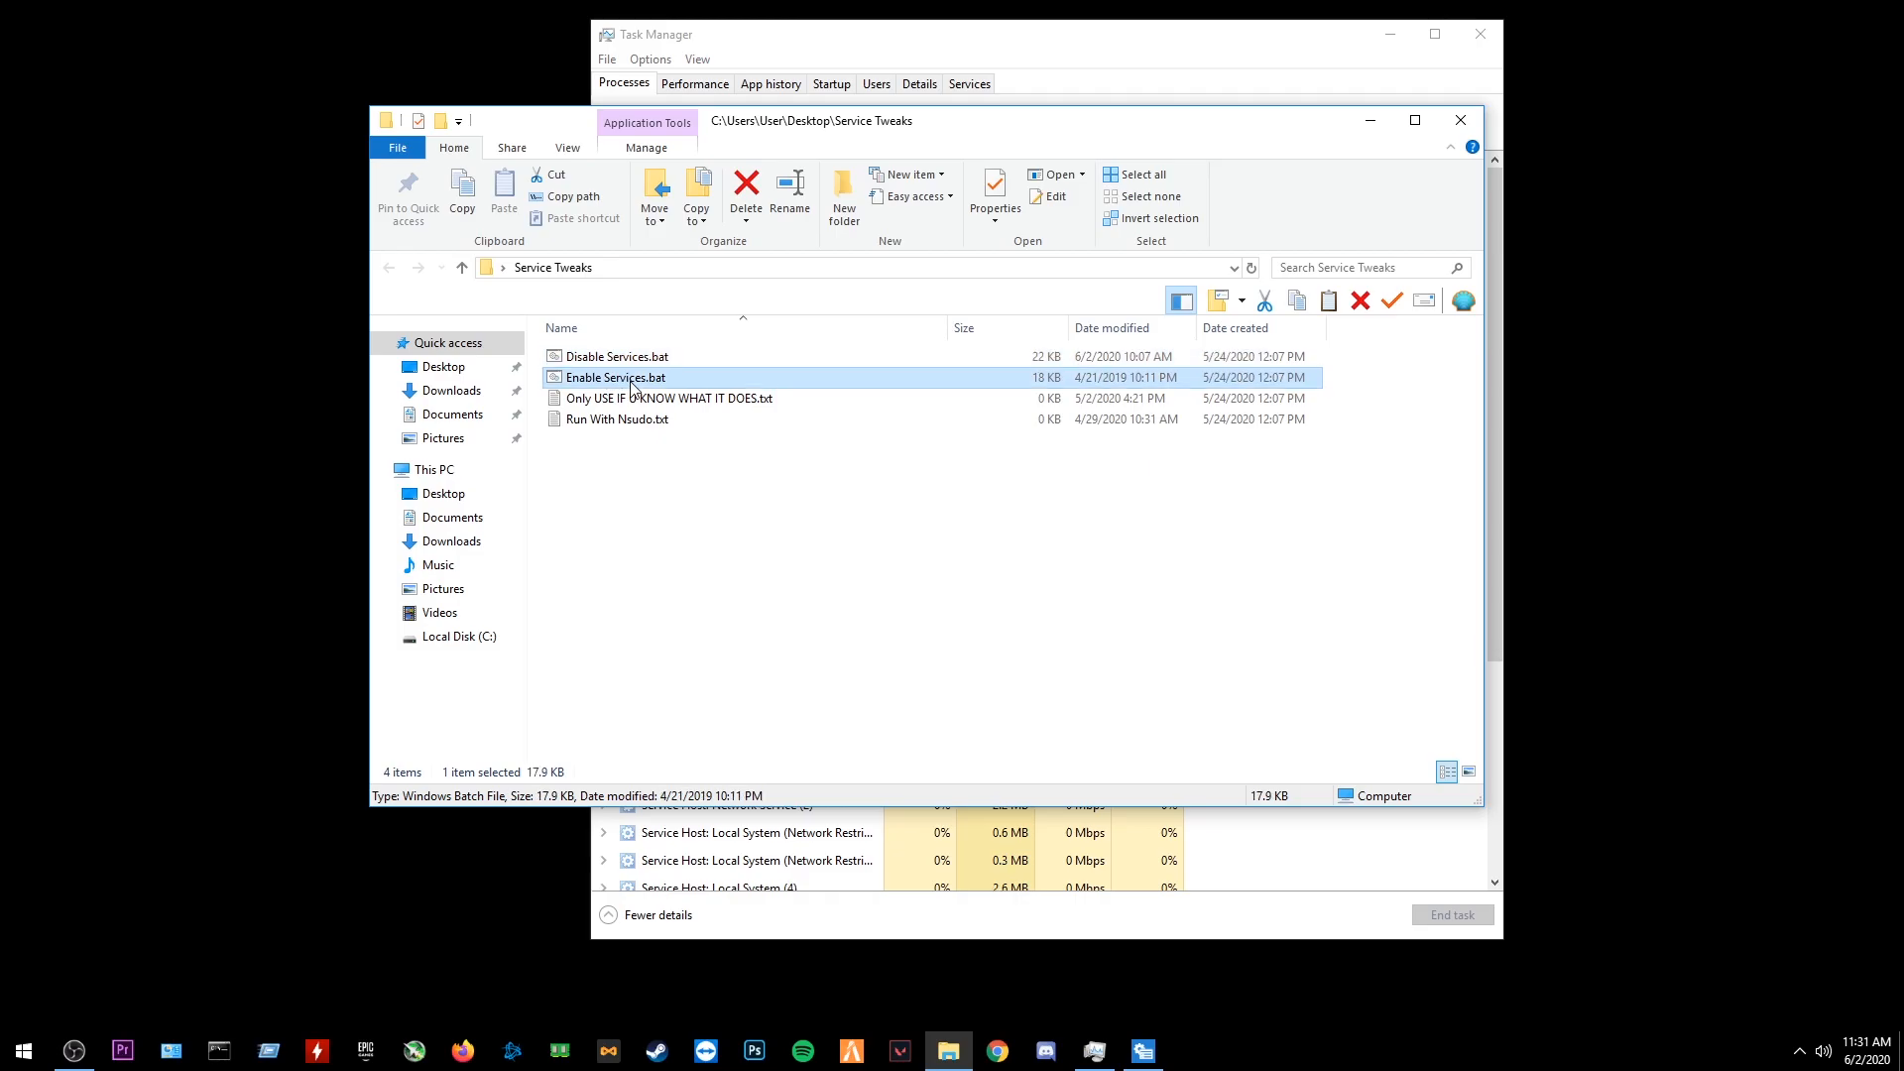
key("Return")
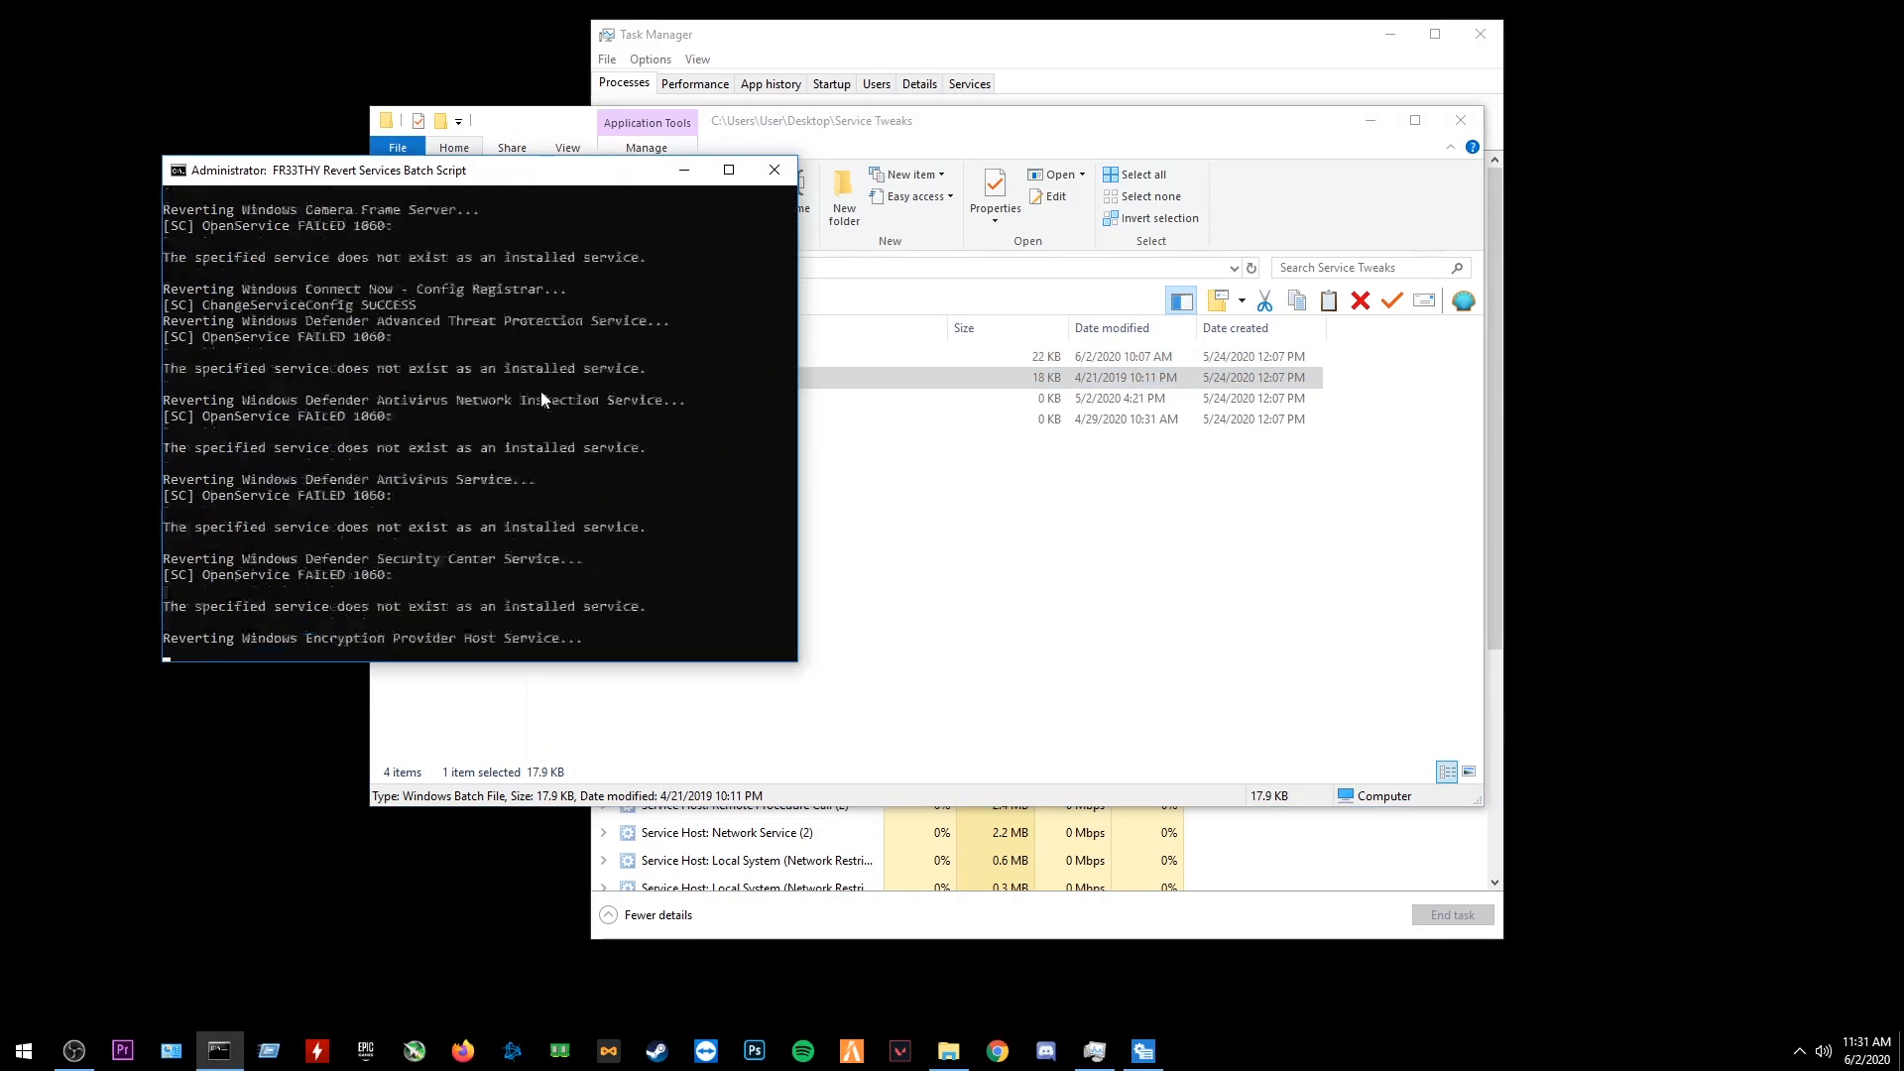
key("Return")
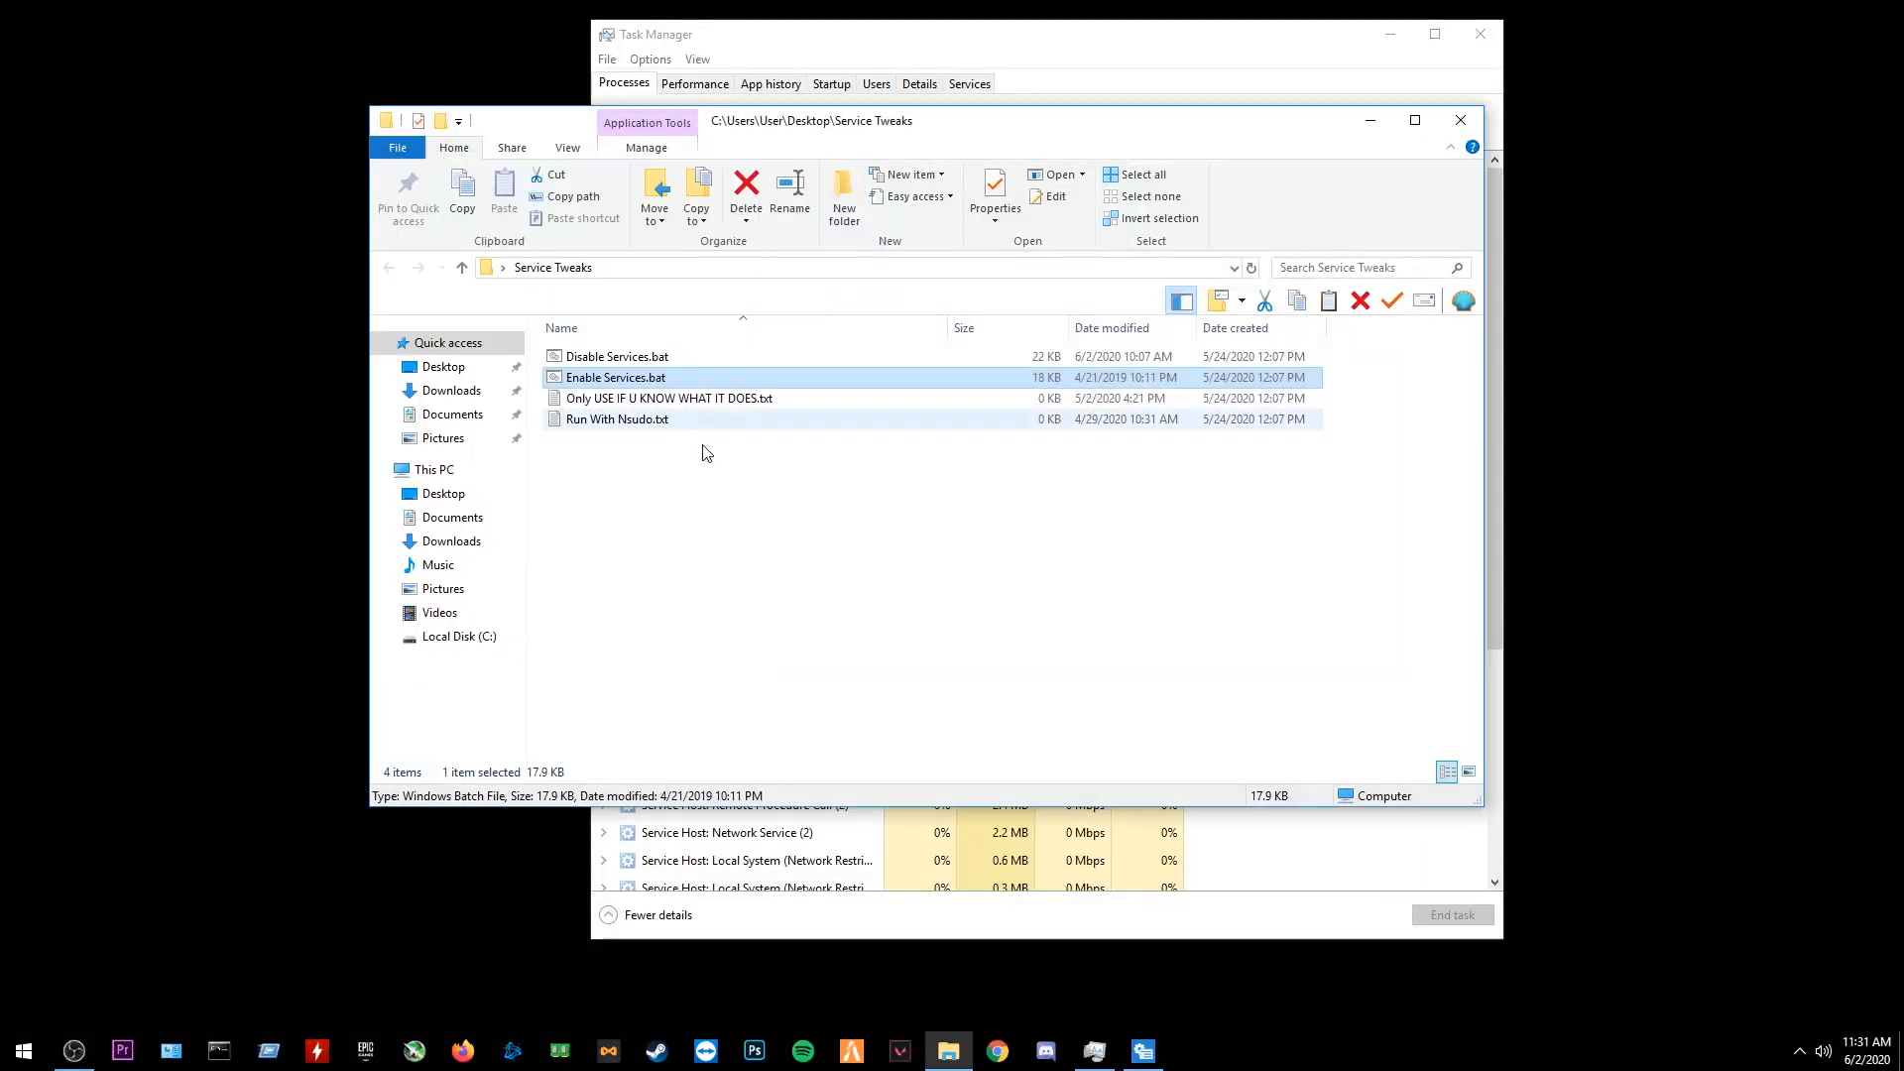
left_click(991, 903)
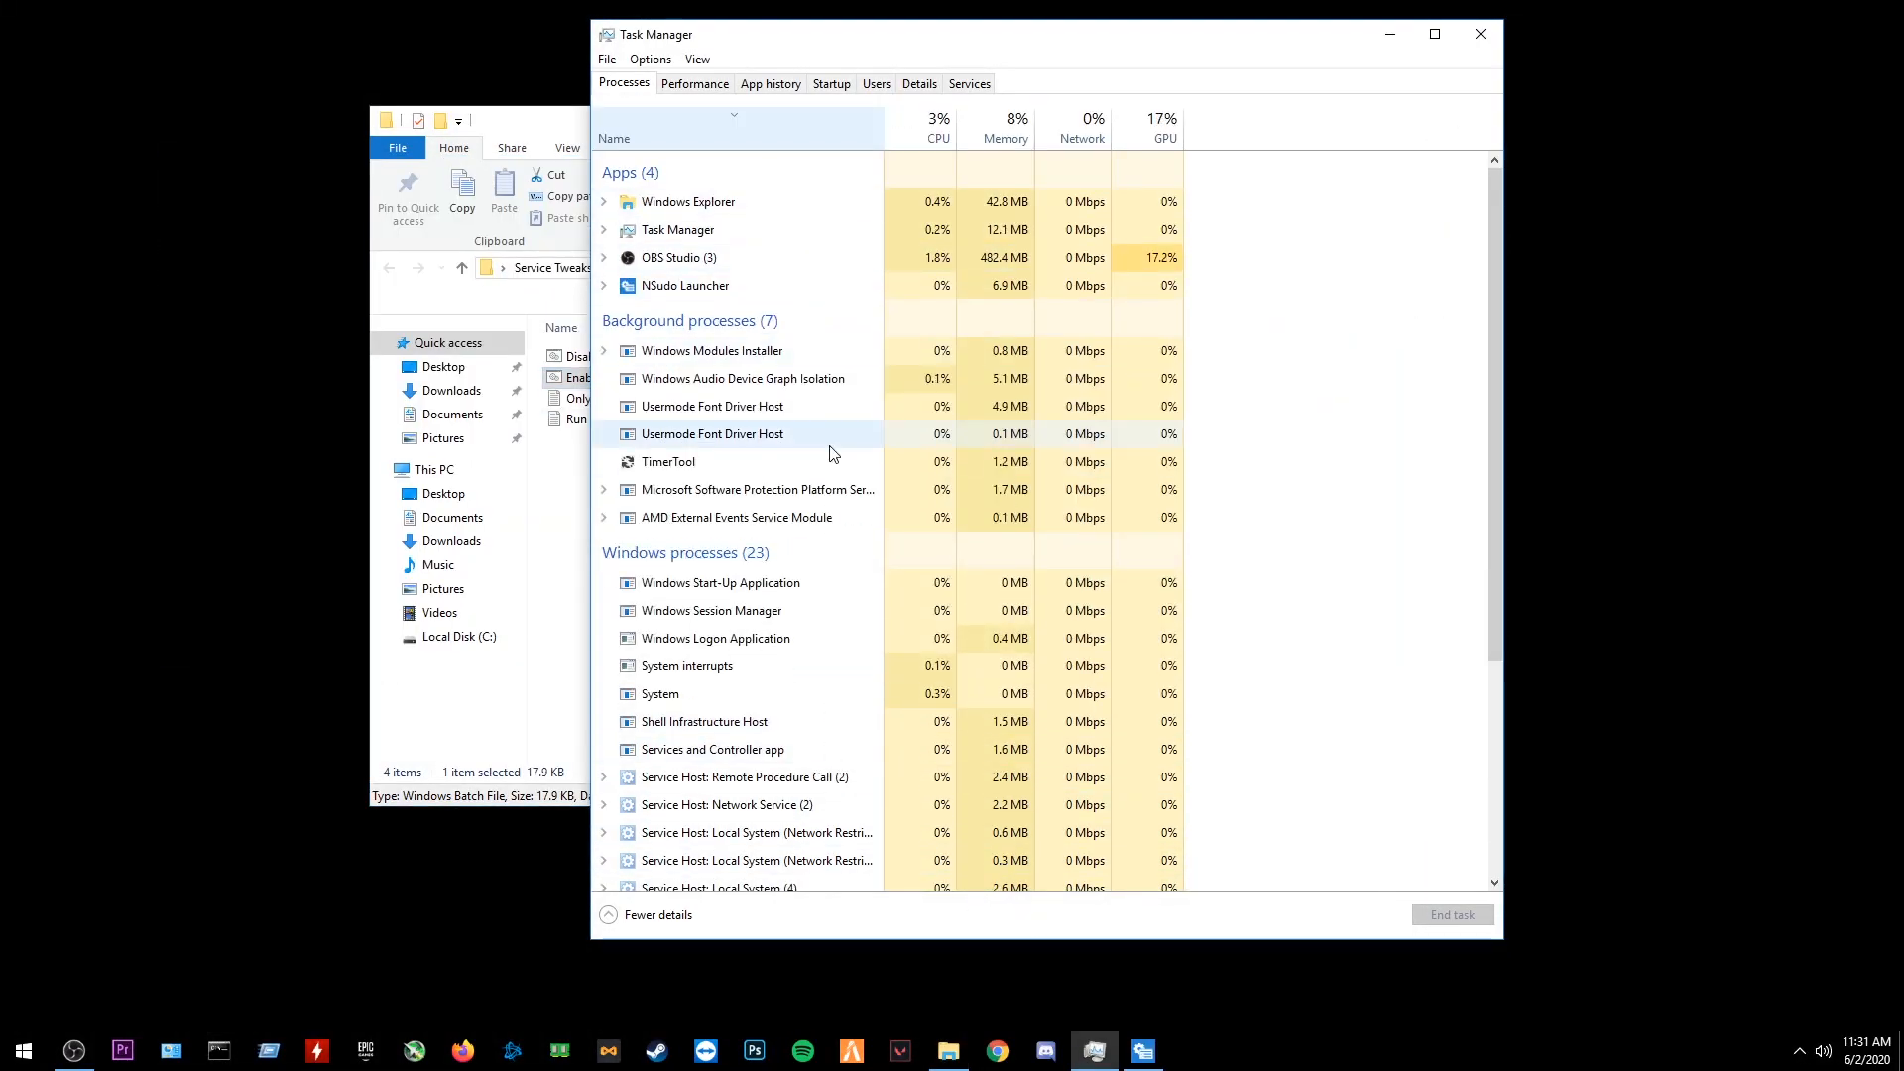